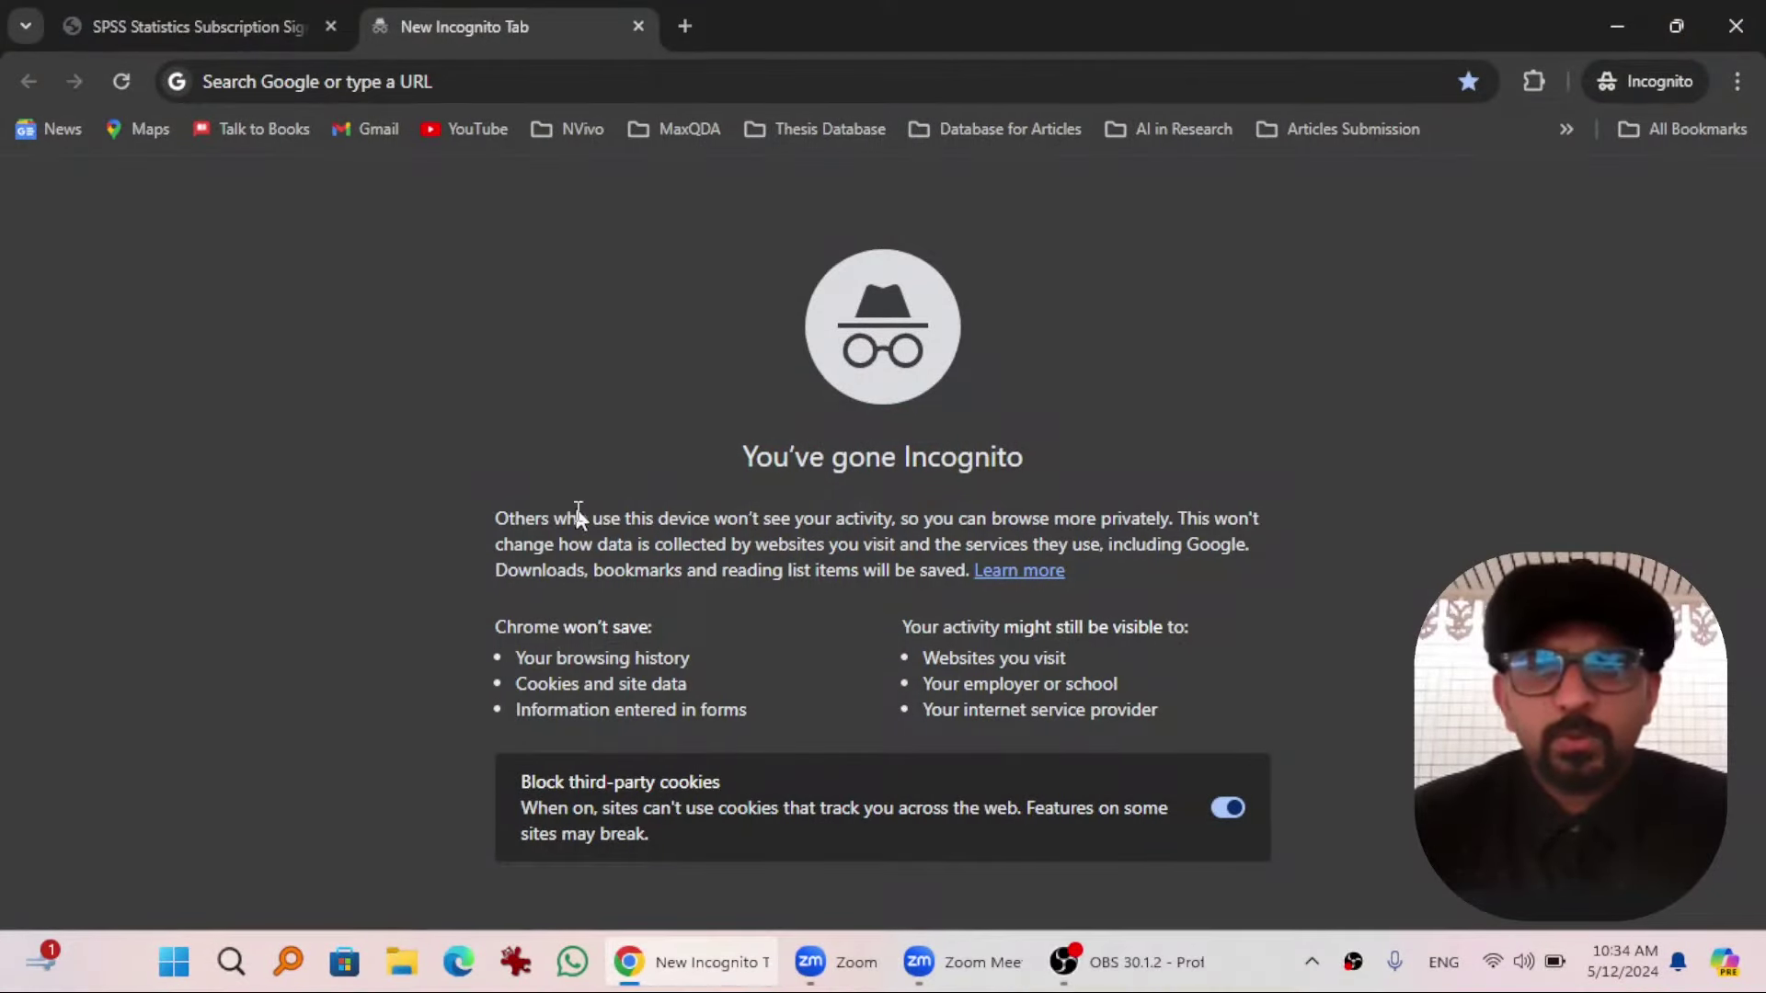
- Launch IBM SPSS Statistics 29 from Start search and try Login with IBM ID
{"action": "left_click", "coordinate": [172, 962]}
{"action": "type", "text": "spss"}
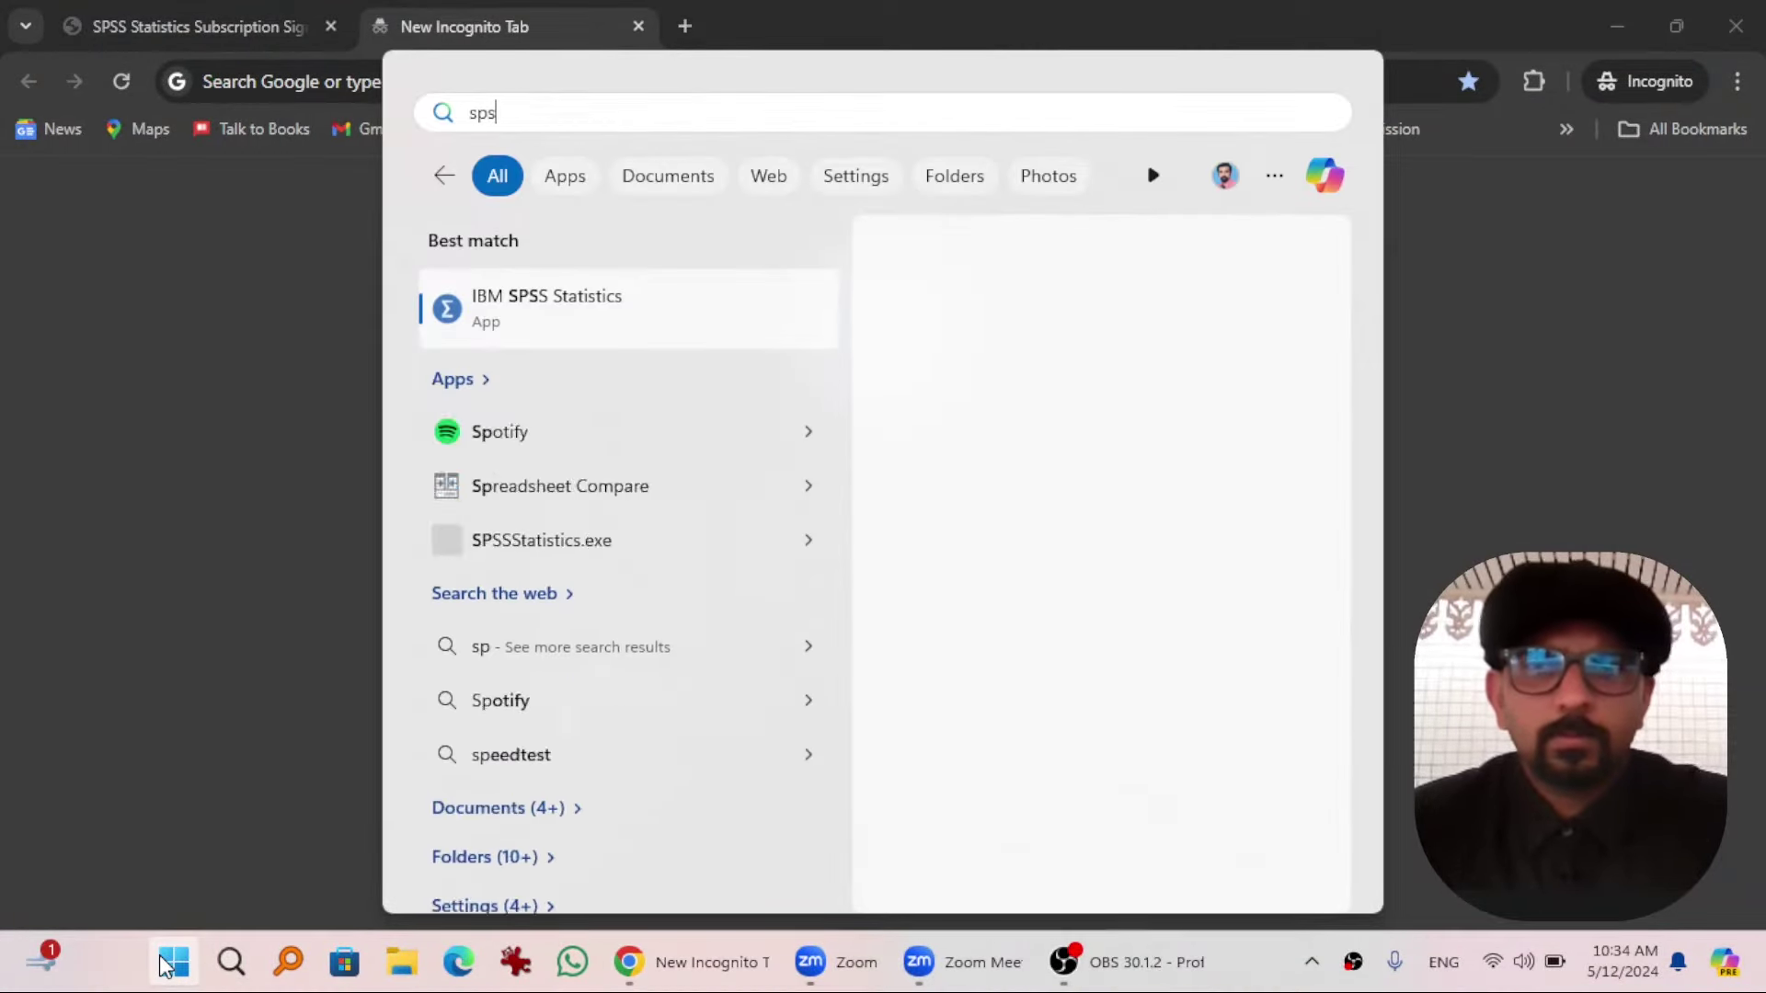
{"action": "key", "text": "Return"}
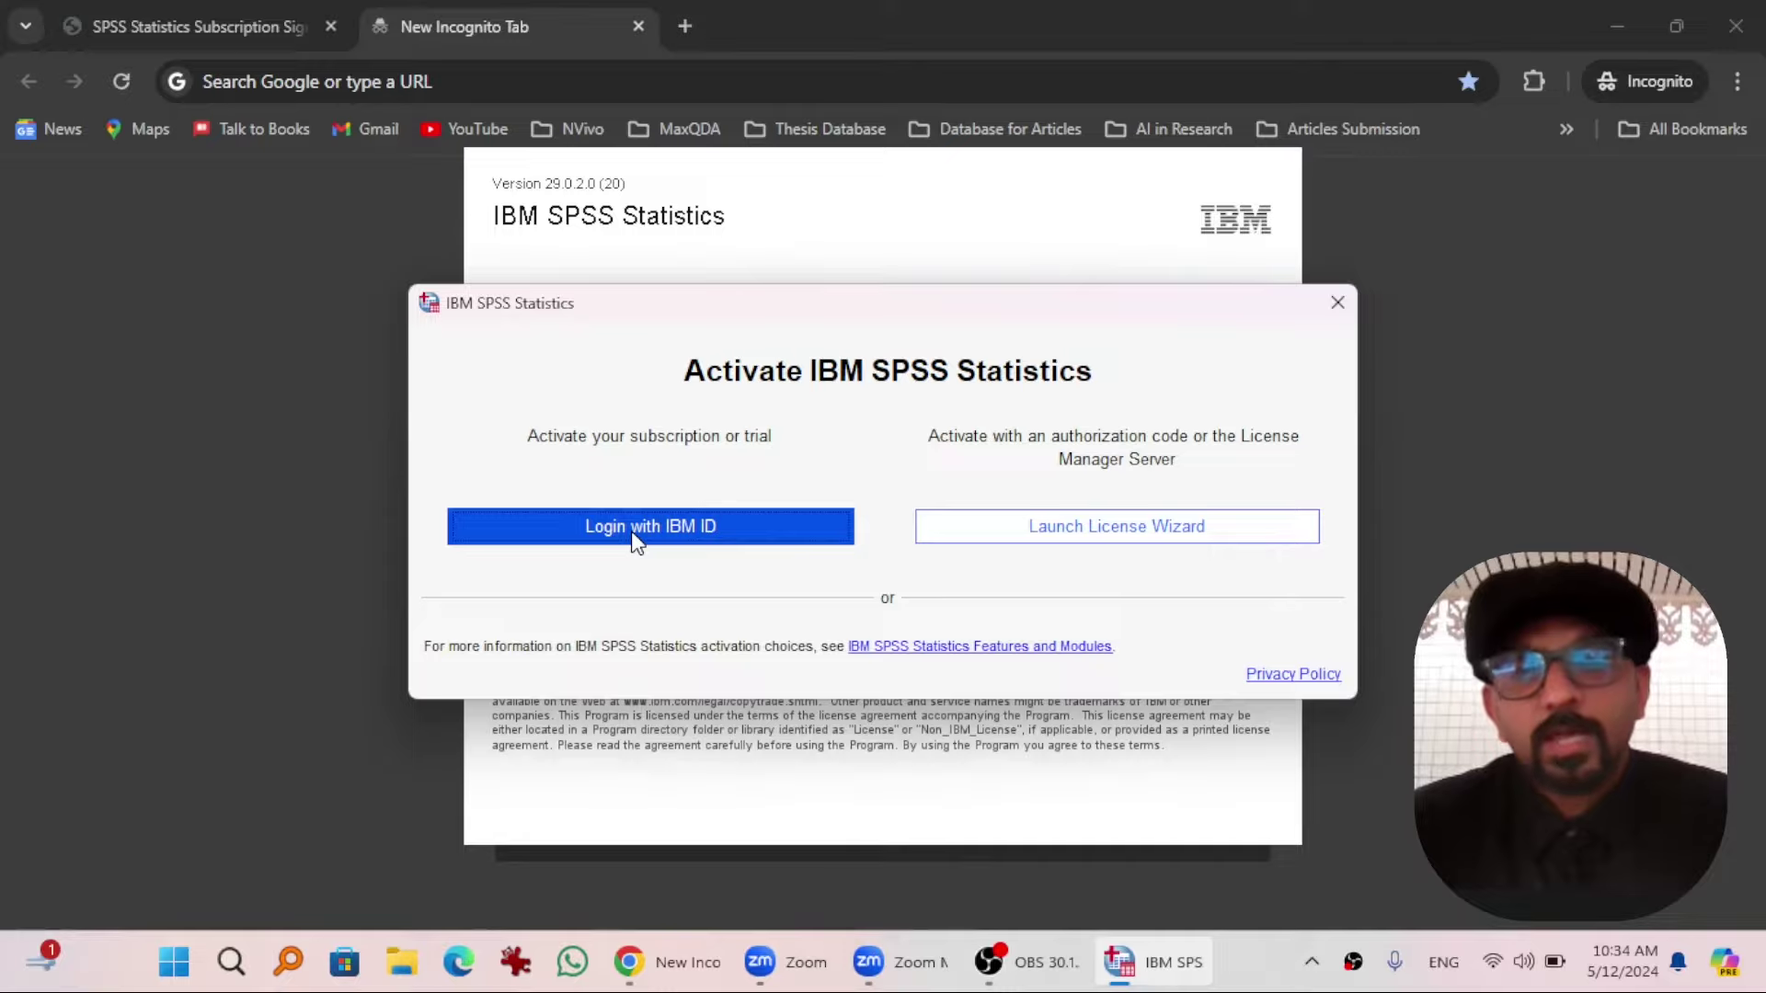
{"action": "left_click", "coordinate": [636, 538]}
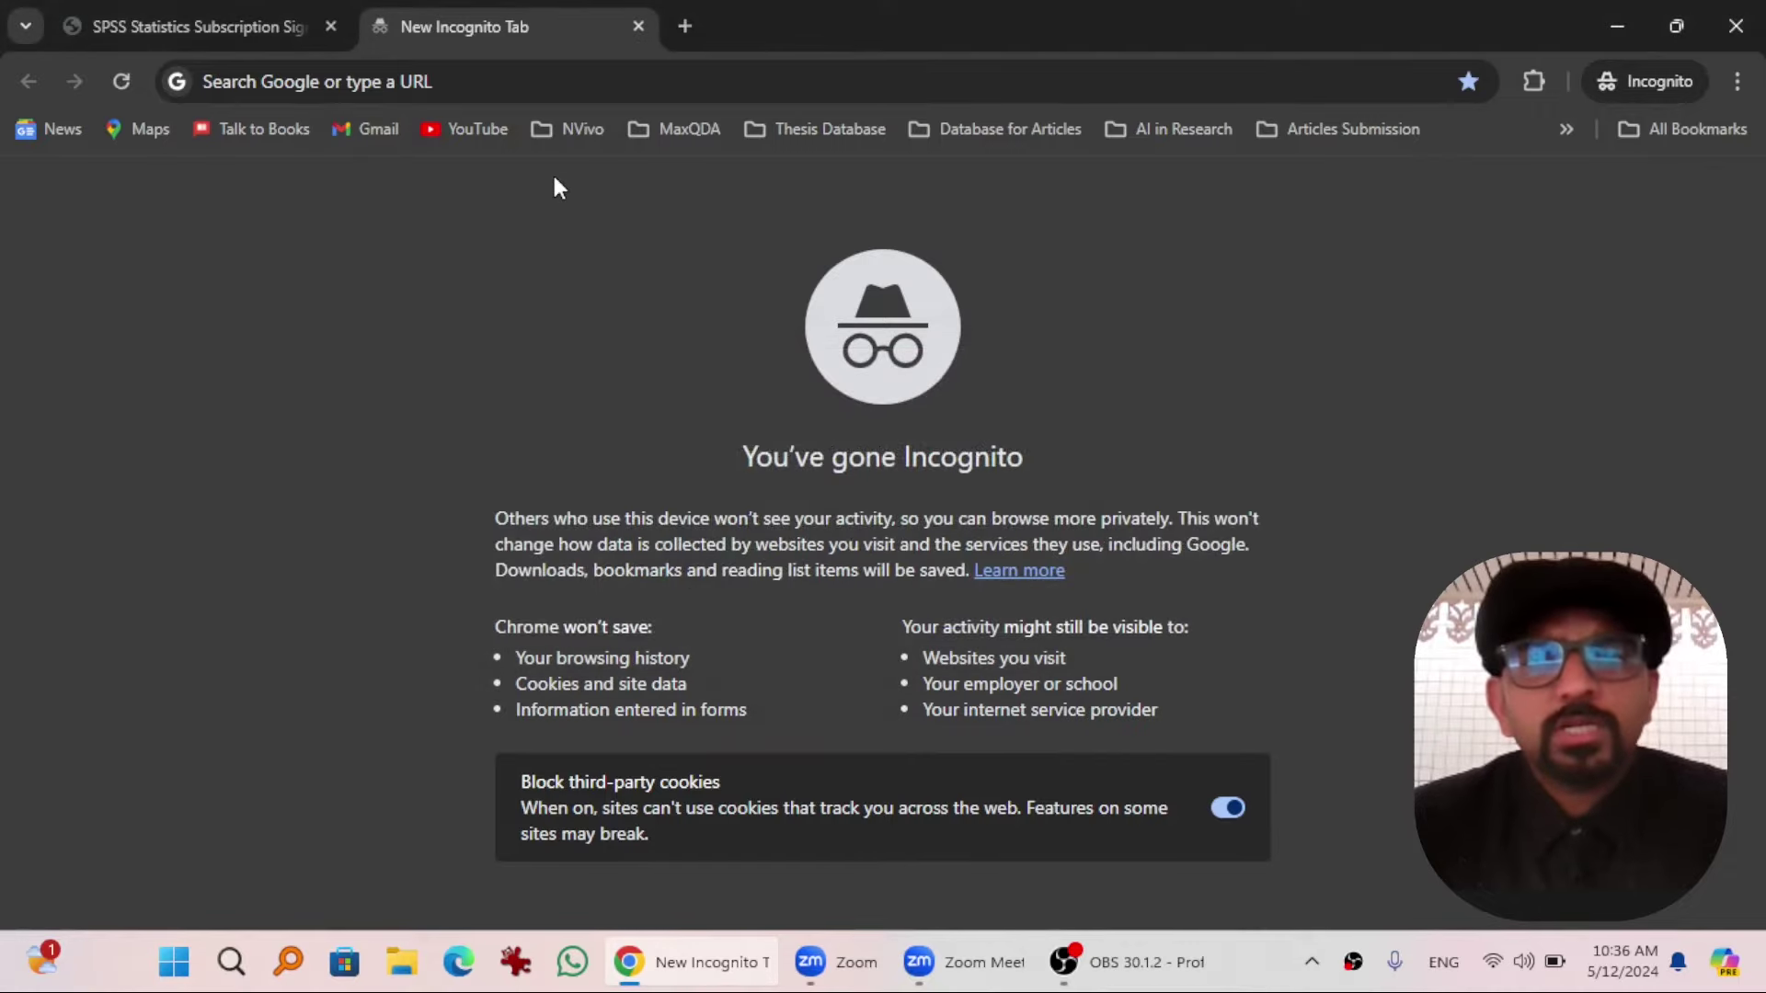
- Open the SPSS Statistics Subscription Sign-In Error article and go to Resolving The Problem
{"action": "left_click", "coordinate": [186, 26]}
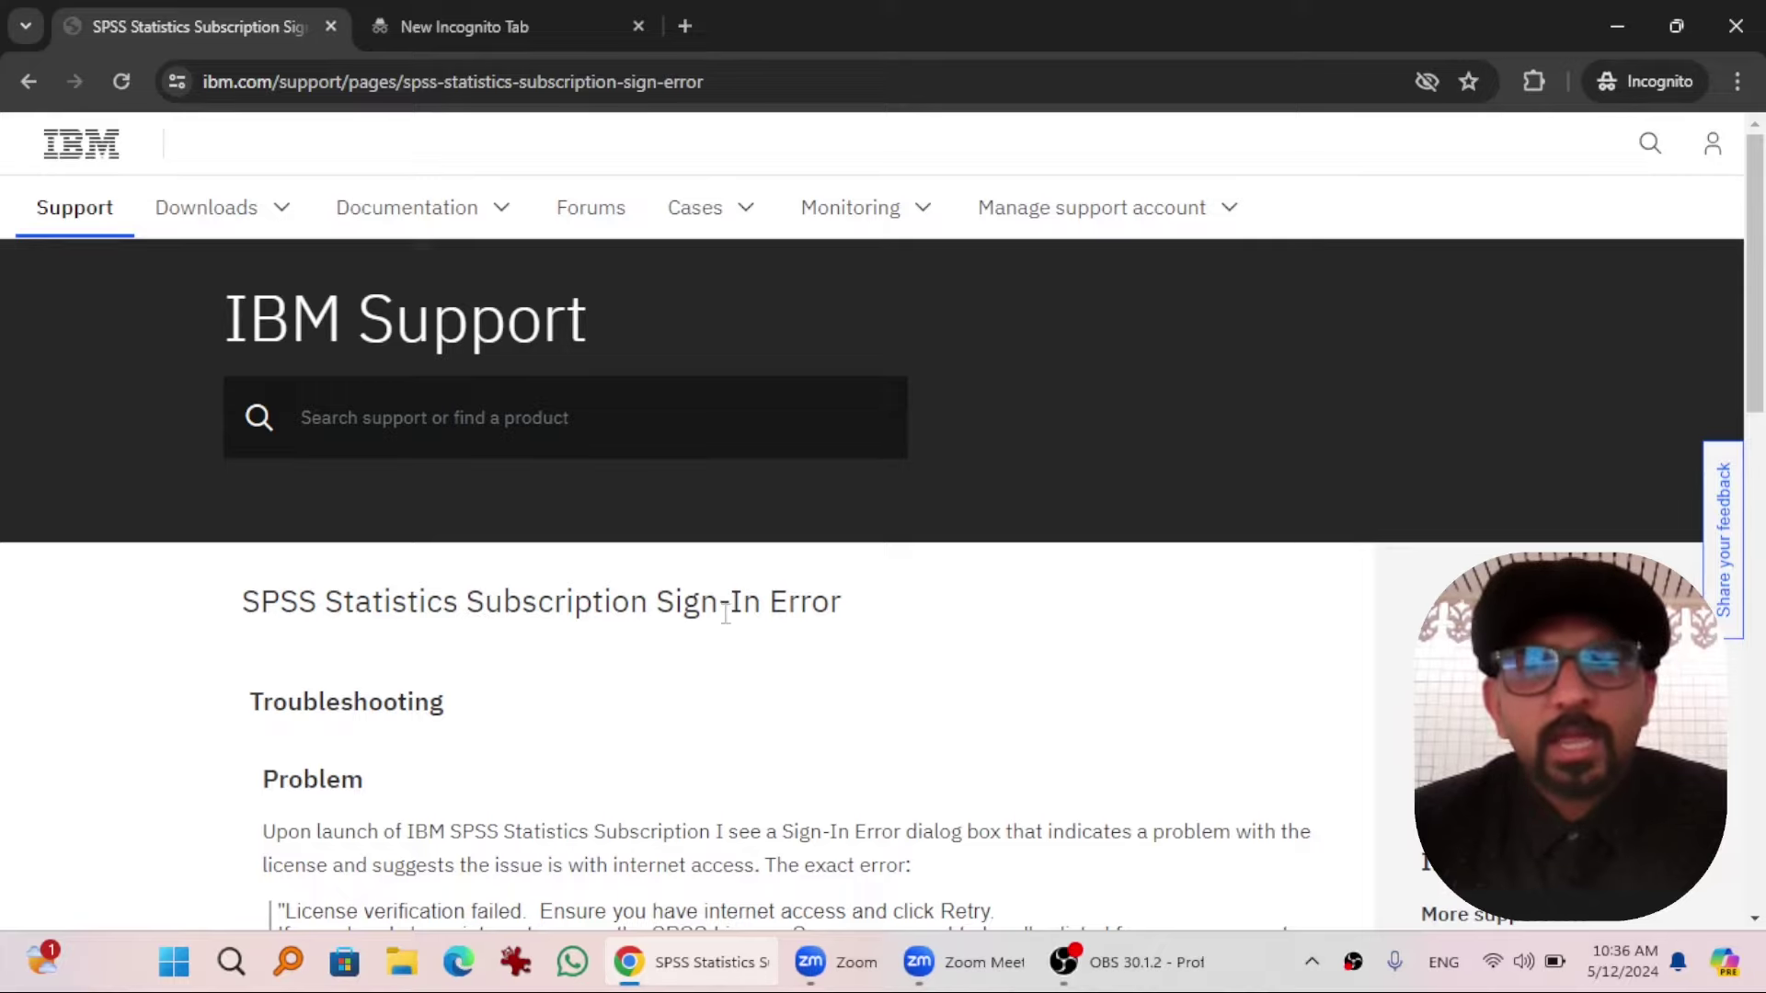
{"action": "scroll", "coordinate": [659, 581], "scroll_direction": "down", "scroll_amount": 5}
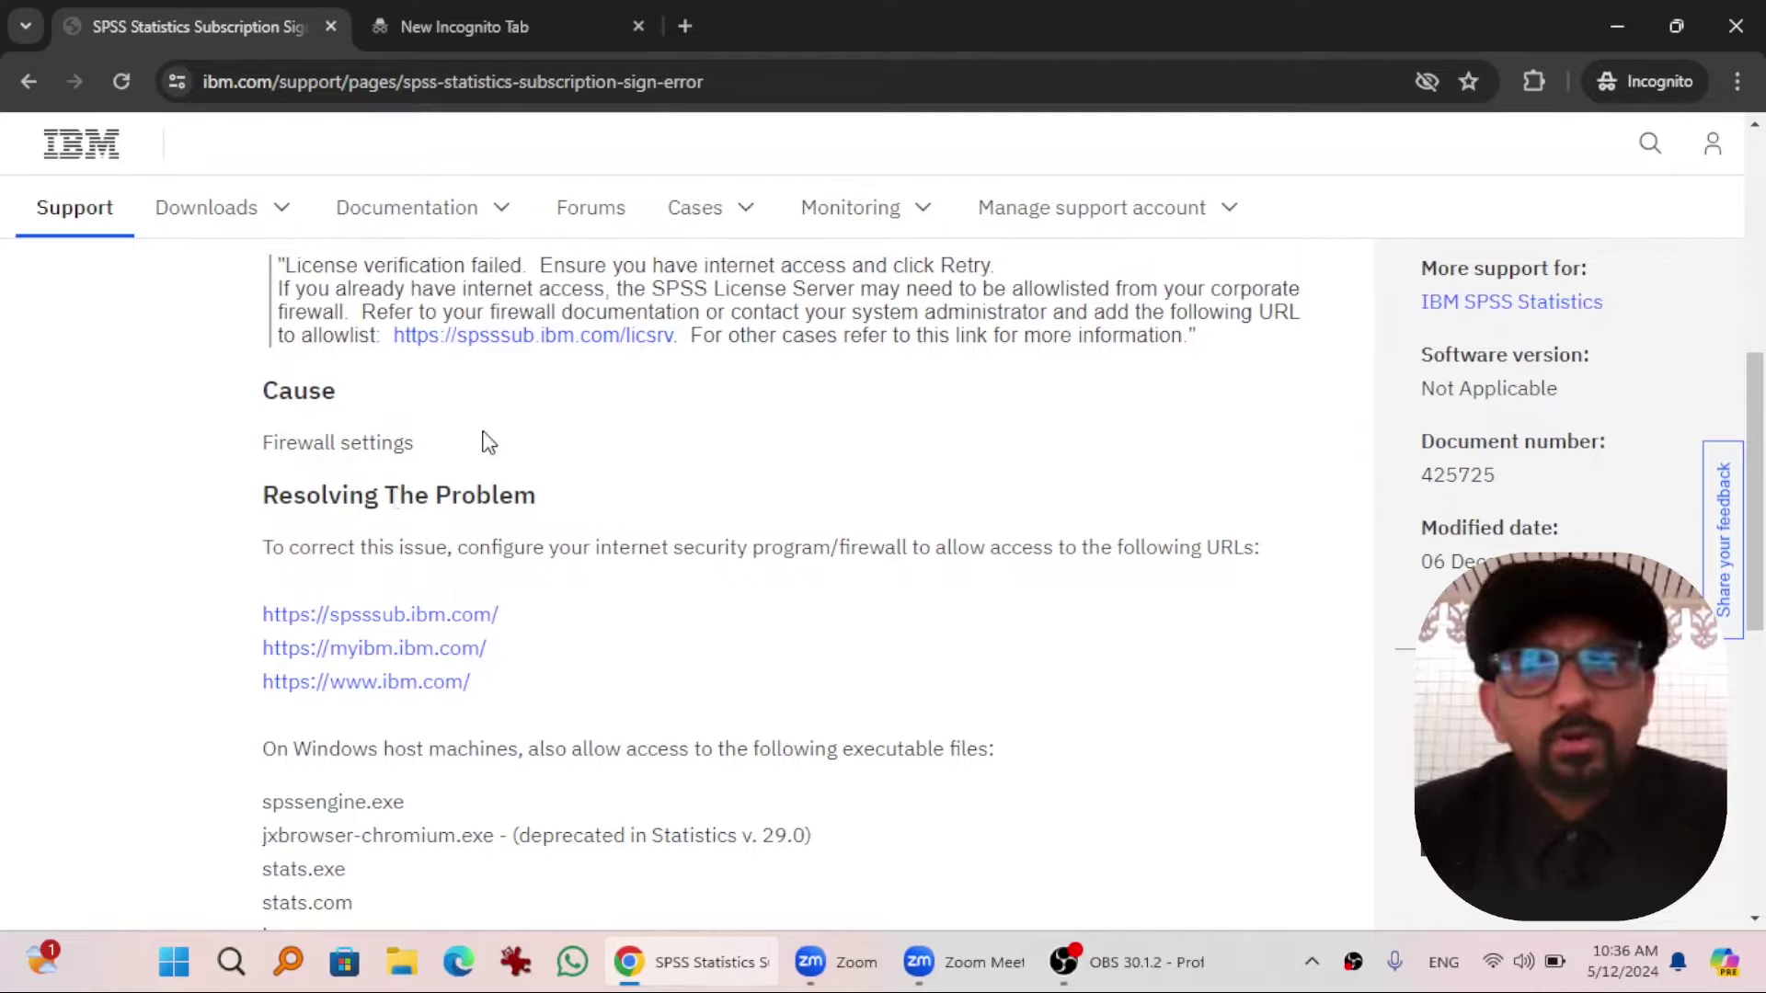
{"action": "left_click", "coordinate": [395, 82]}
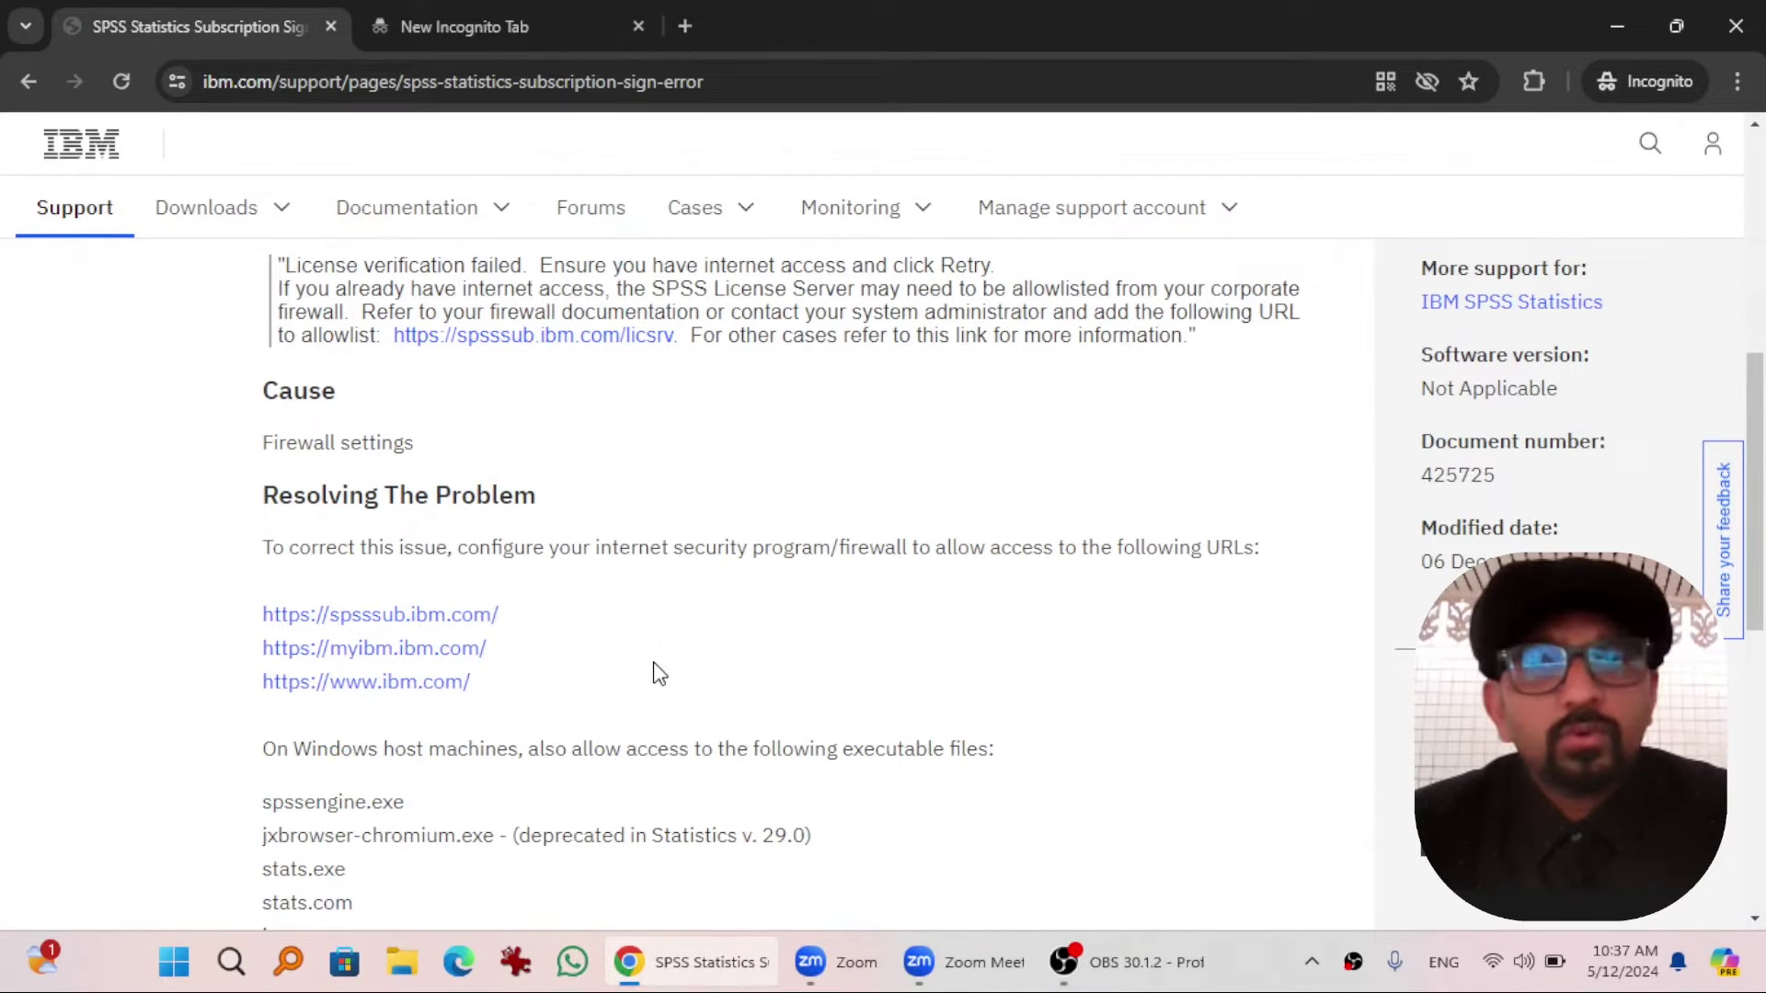
- Open Command Prompt as administrator and place it beside the support article
{"action": "left_click", "coordinate": [174, 962]}
{"action": "type", "text": "cmd"}
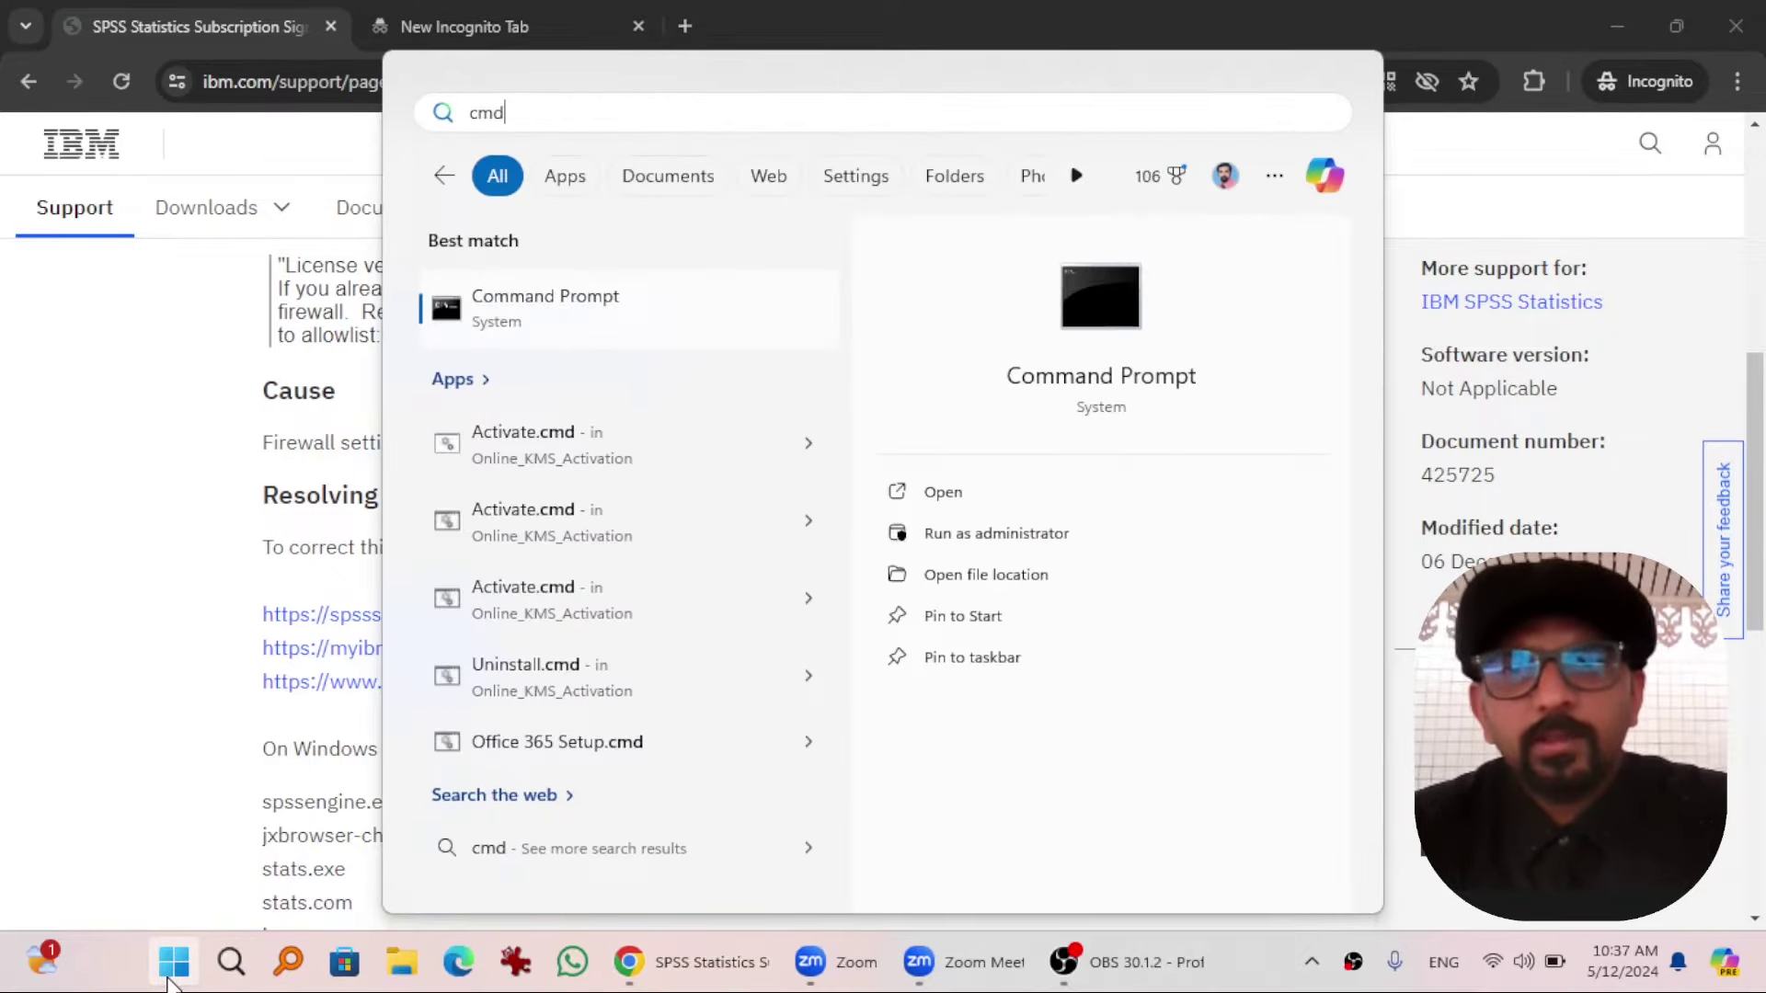
{"action": "right_click", "coordinate": [538, 314]}
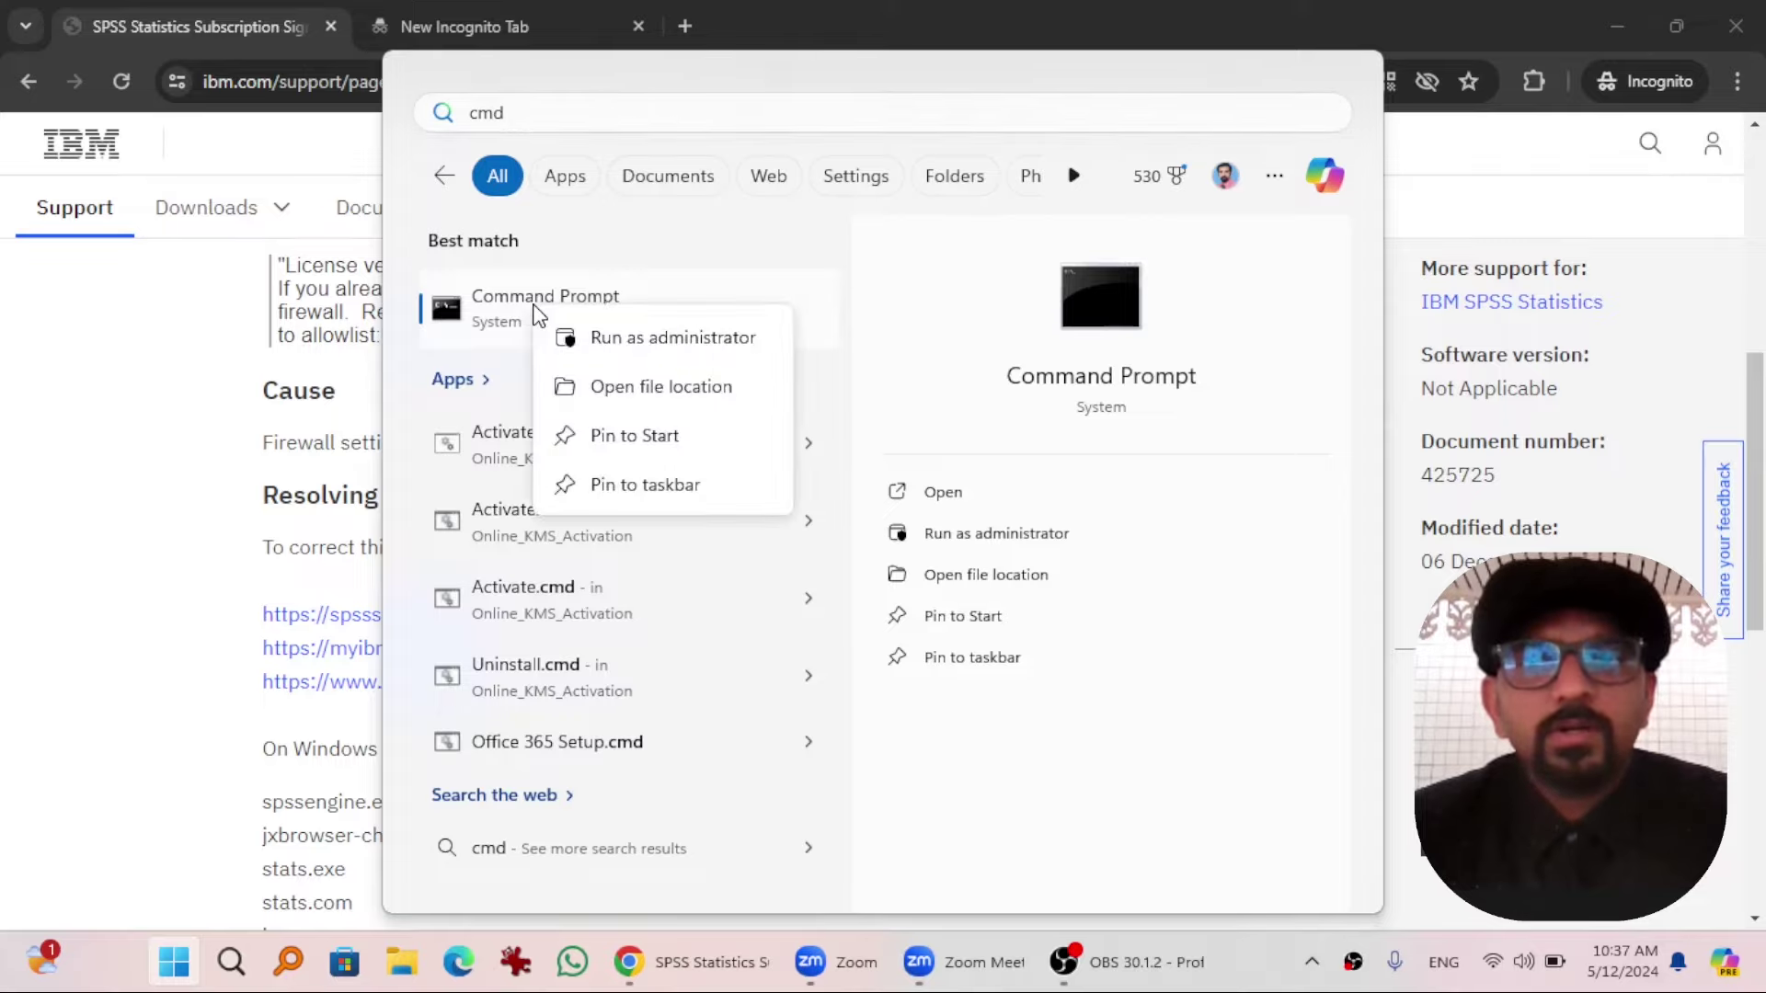
{"action": "left_click", "coordinate": [649, 342]}
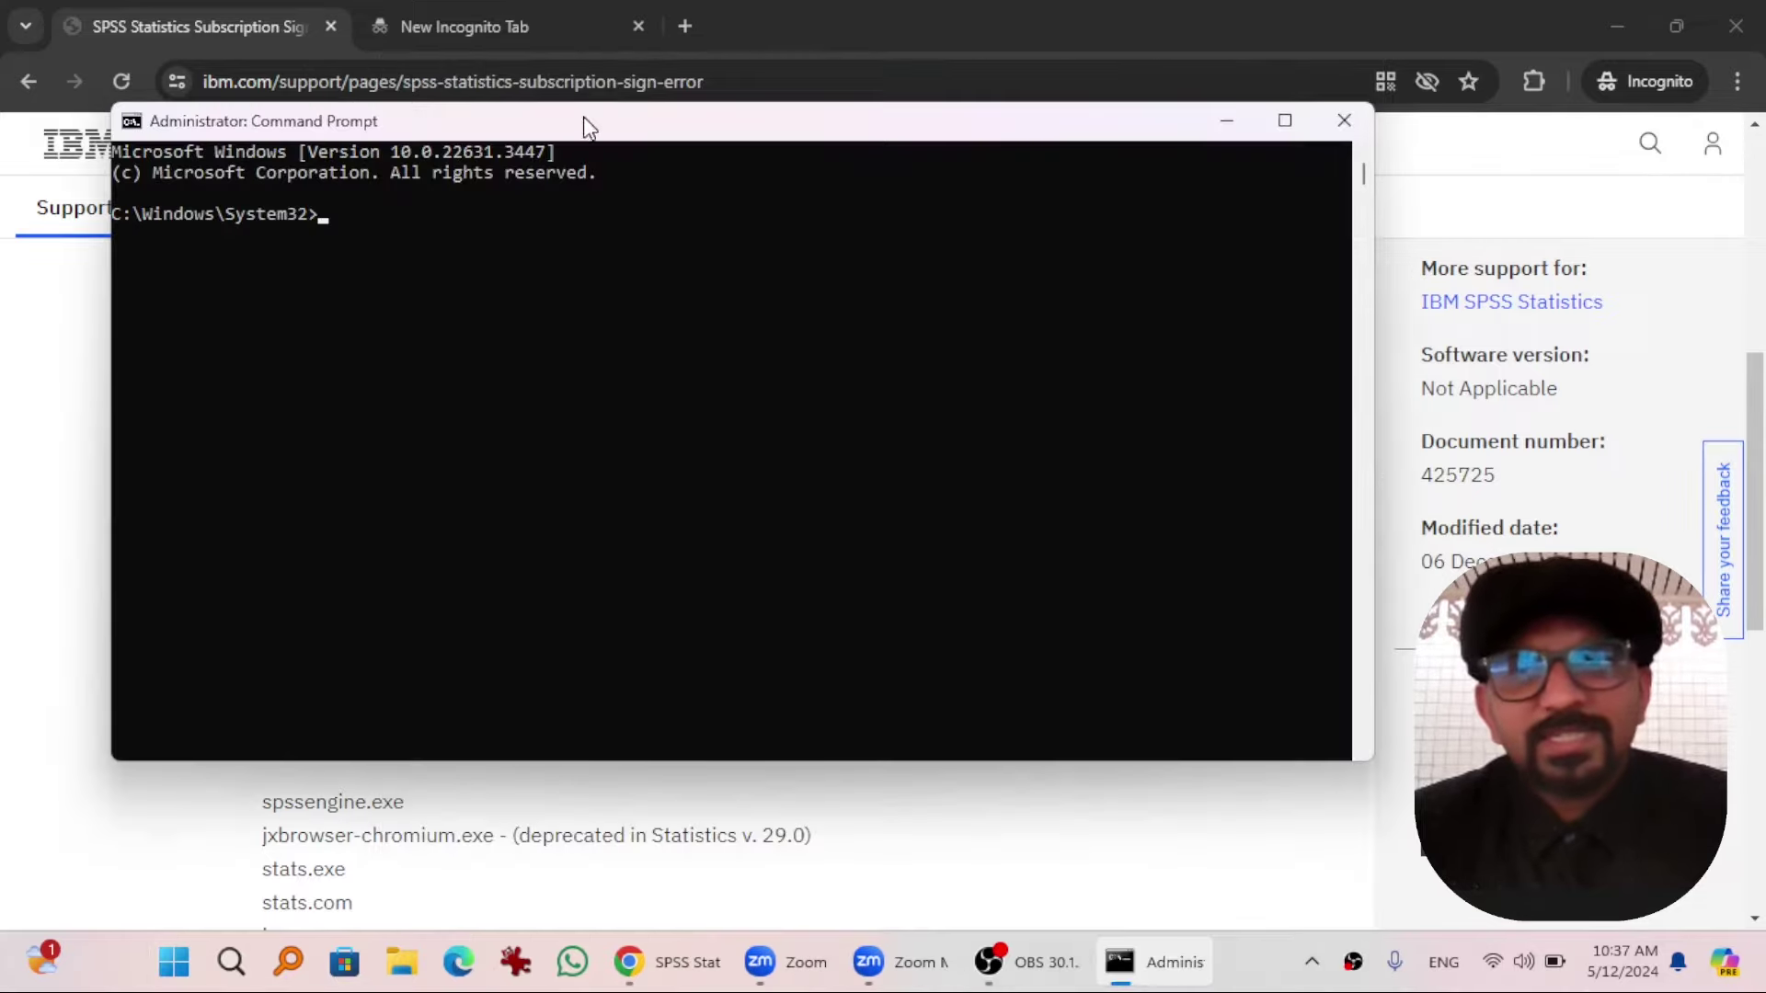
{"action": "left_click_drag", "start_coordinate": [584, 121], "coordinate": [1104, 241]}
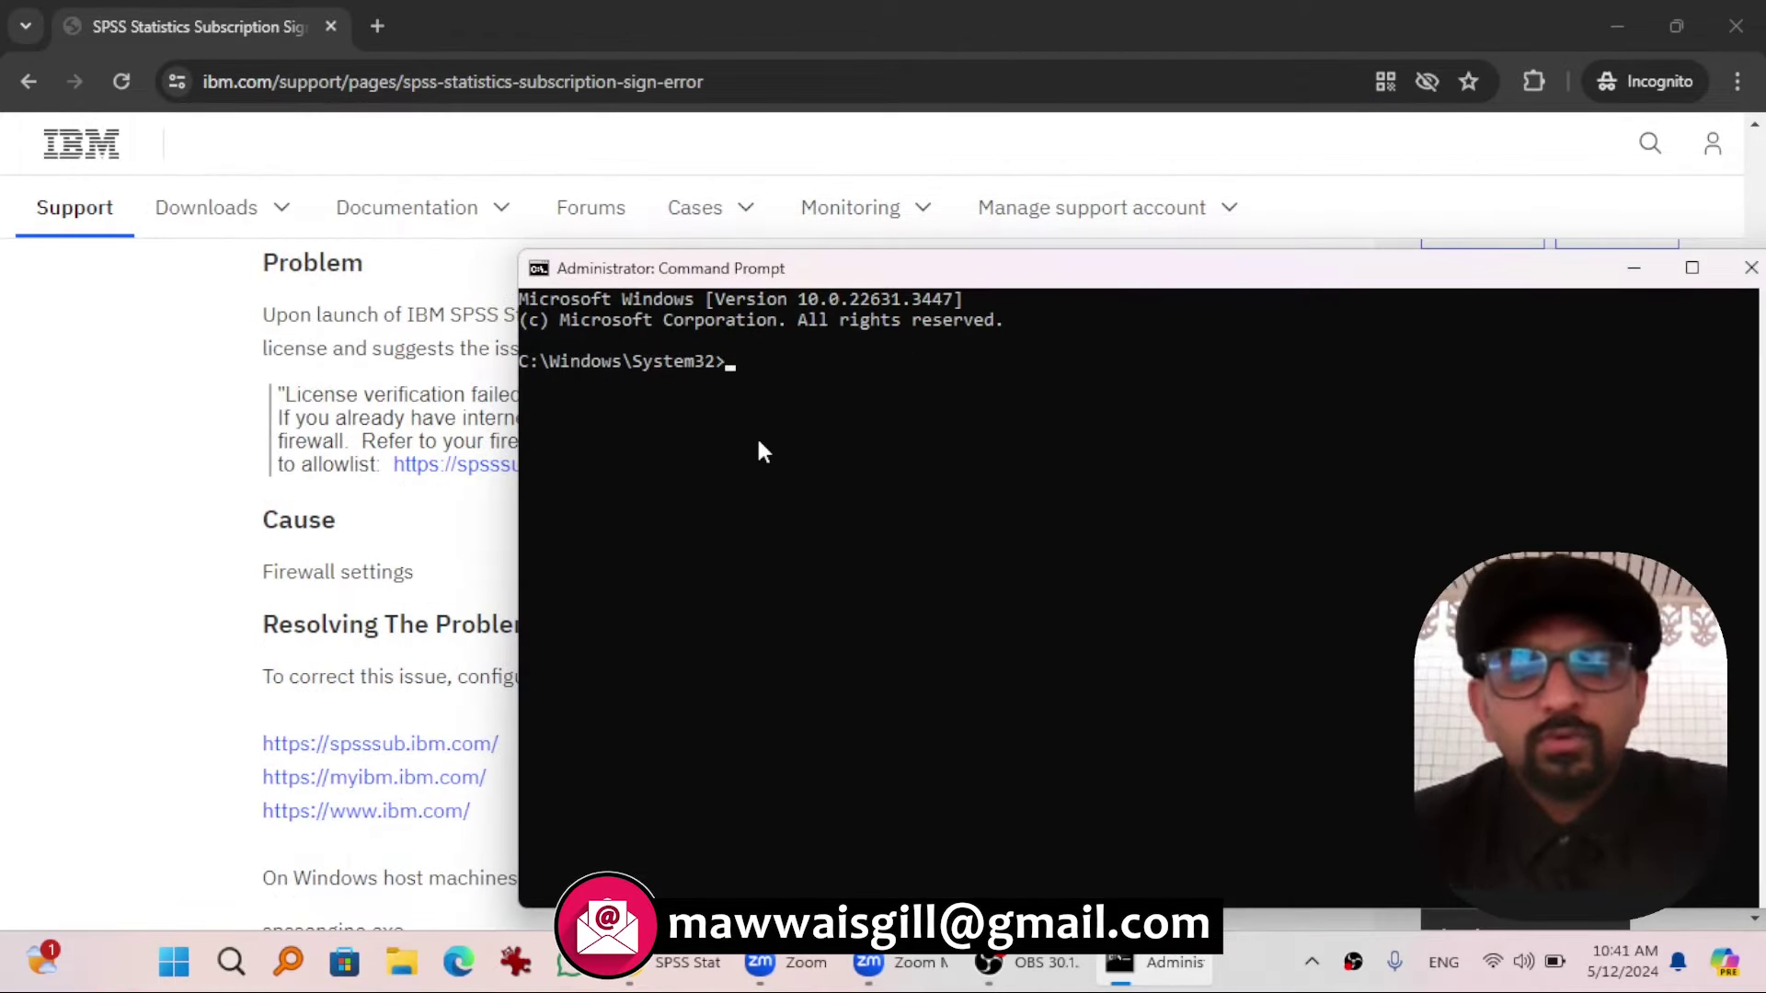
{"action": "type", "text": "ns"}
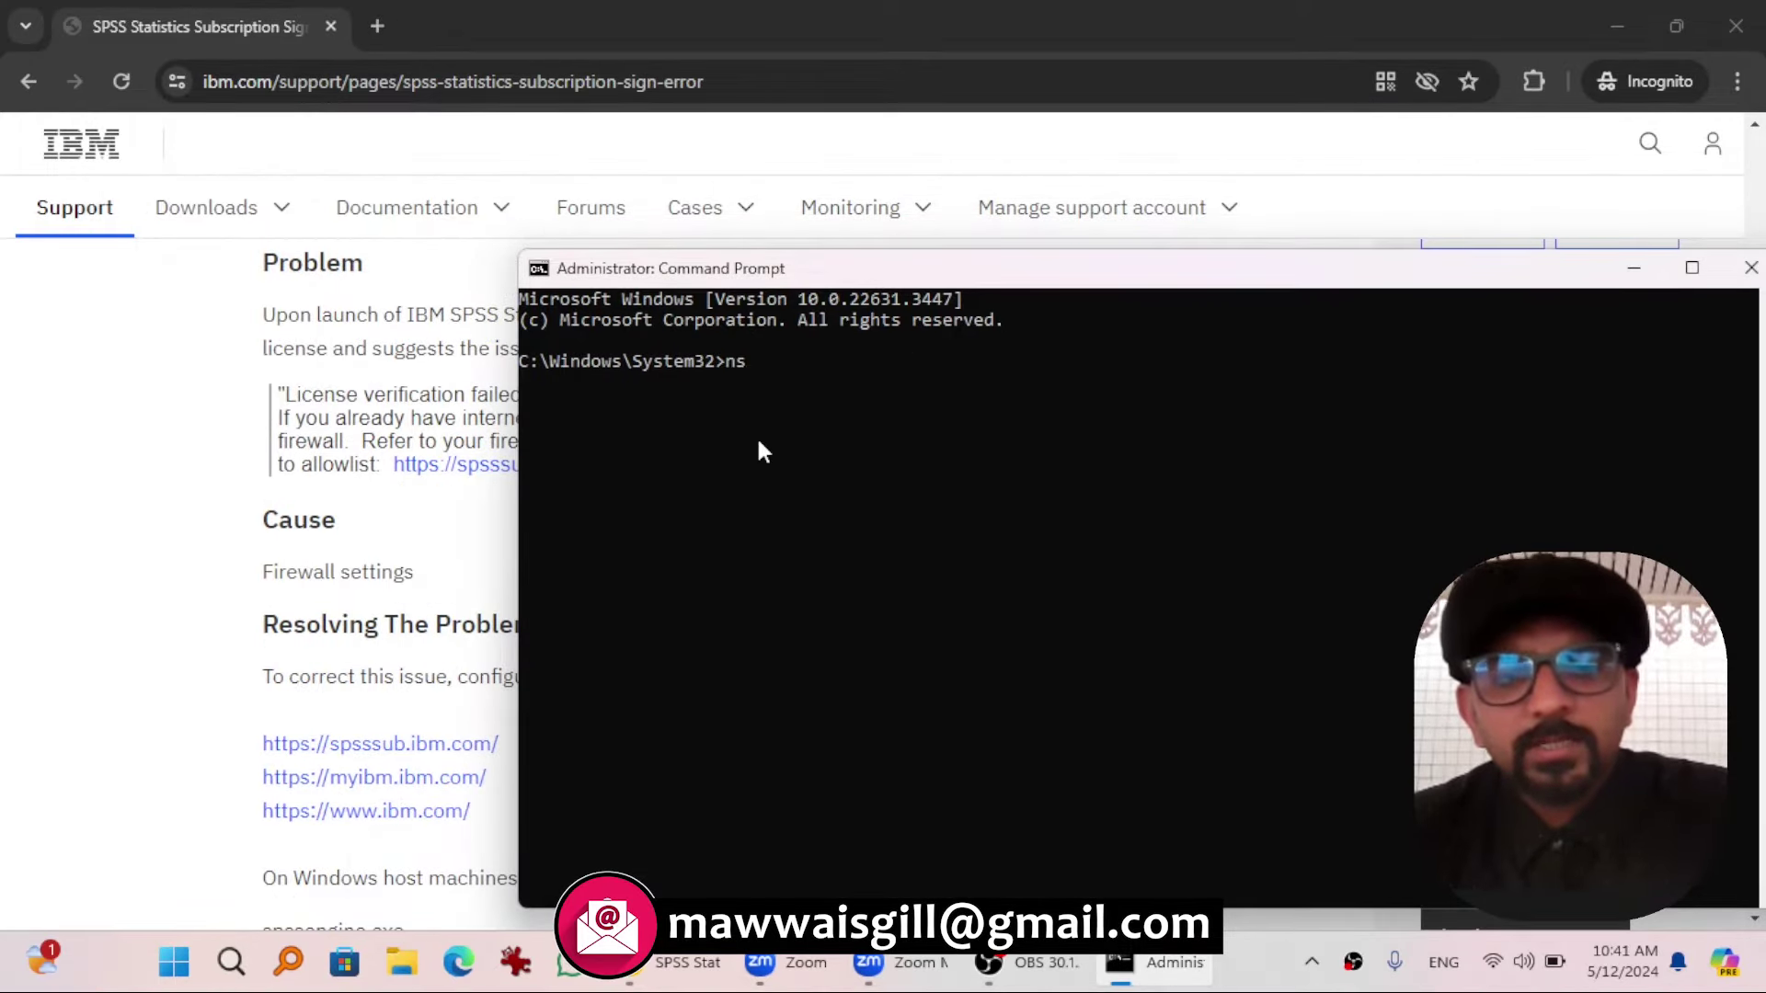
{"action": "type", "text": "lookup spsssub.ibm"}
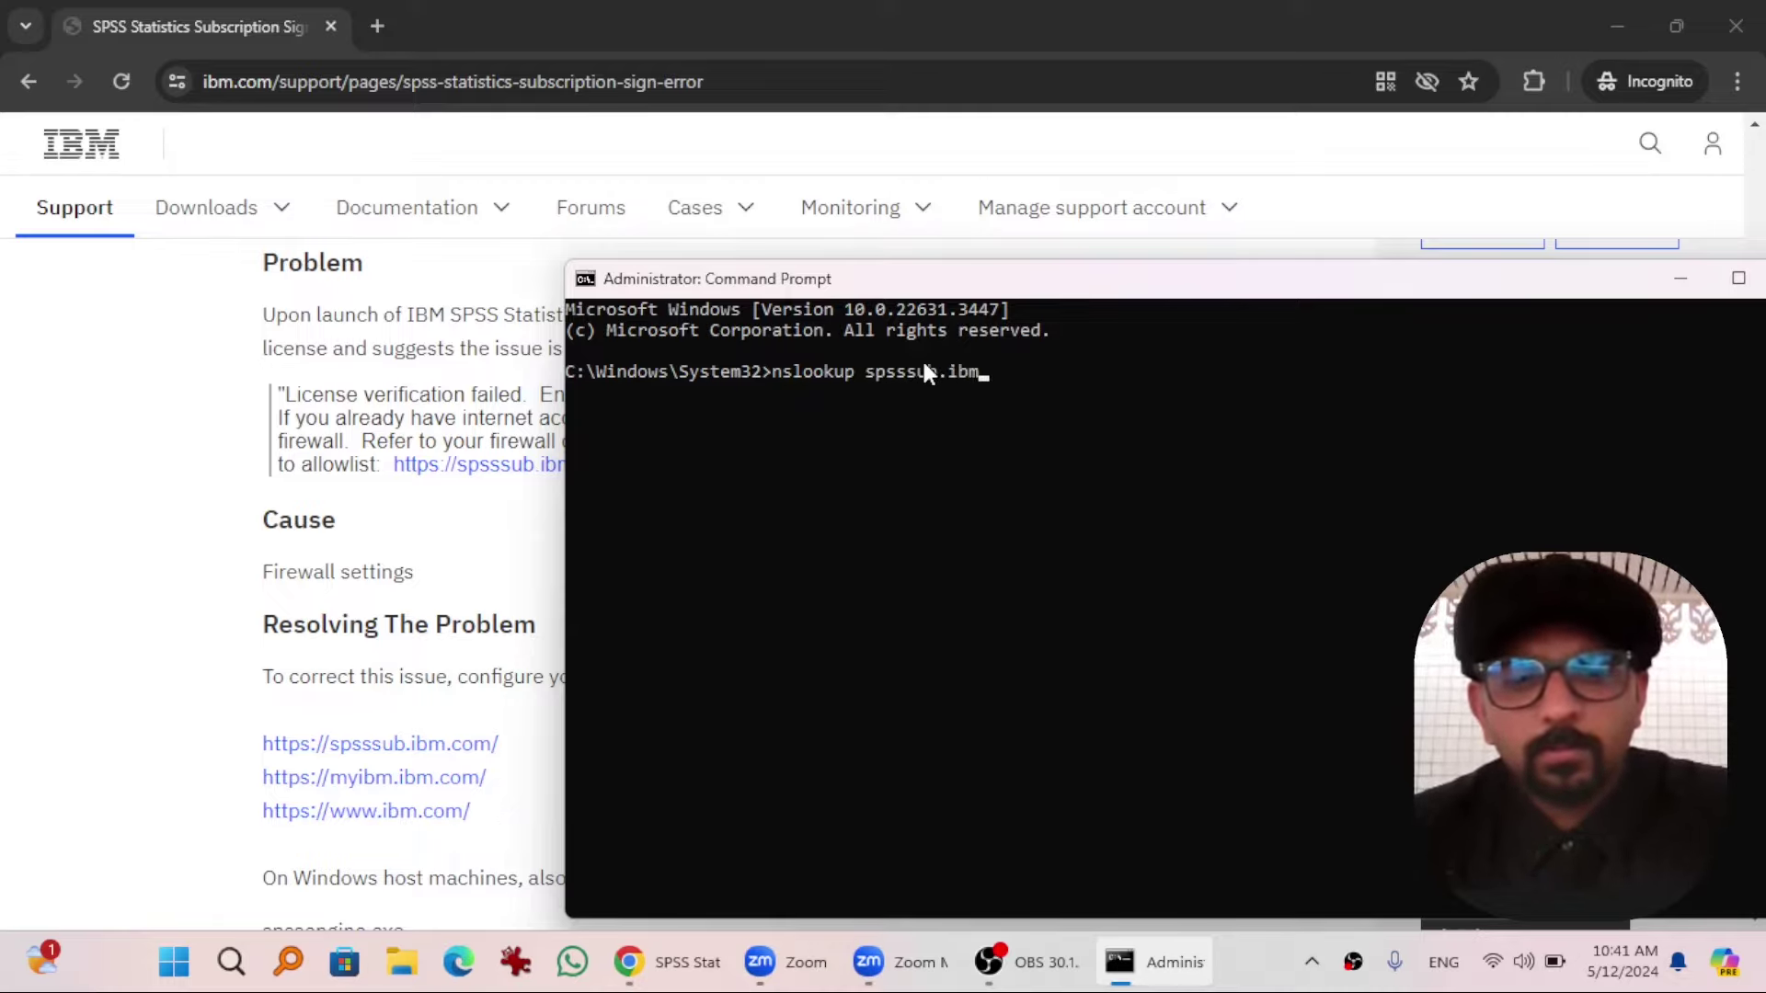
{"action": "type", "text": ".com"}
- Run nslookup spsssub.ibm.com and select all of the returned addresses
{"action": "key", "text": "Return"}
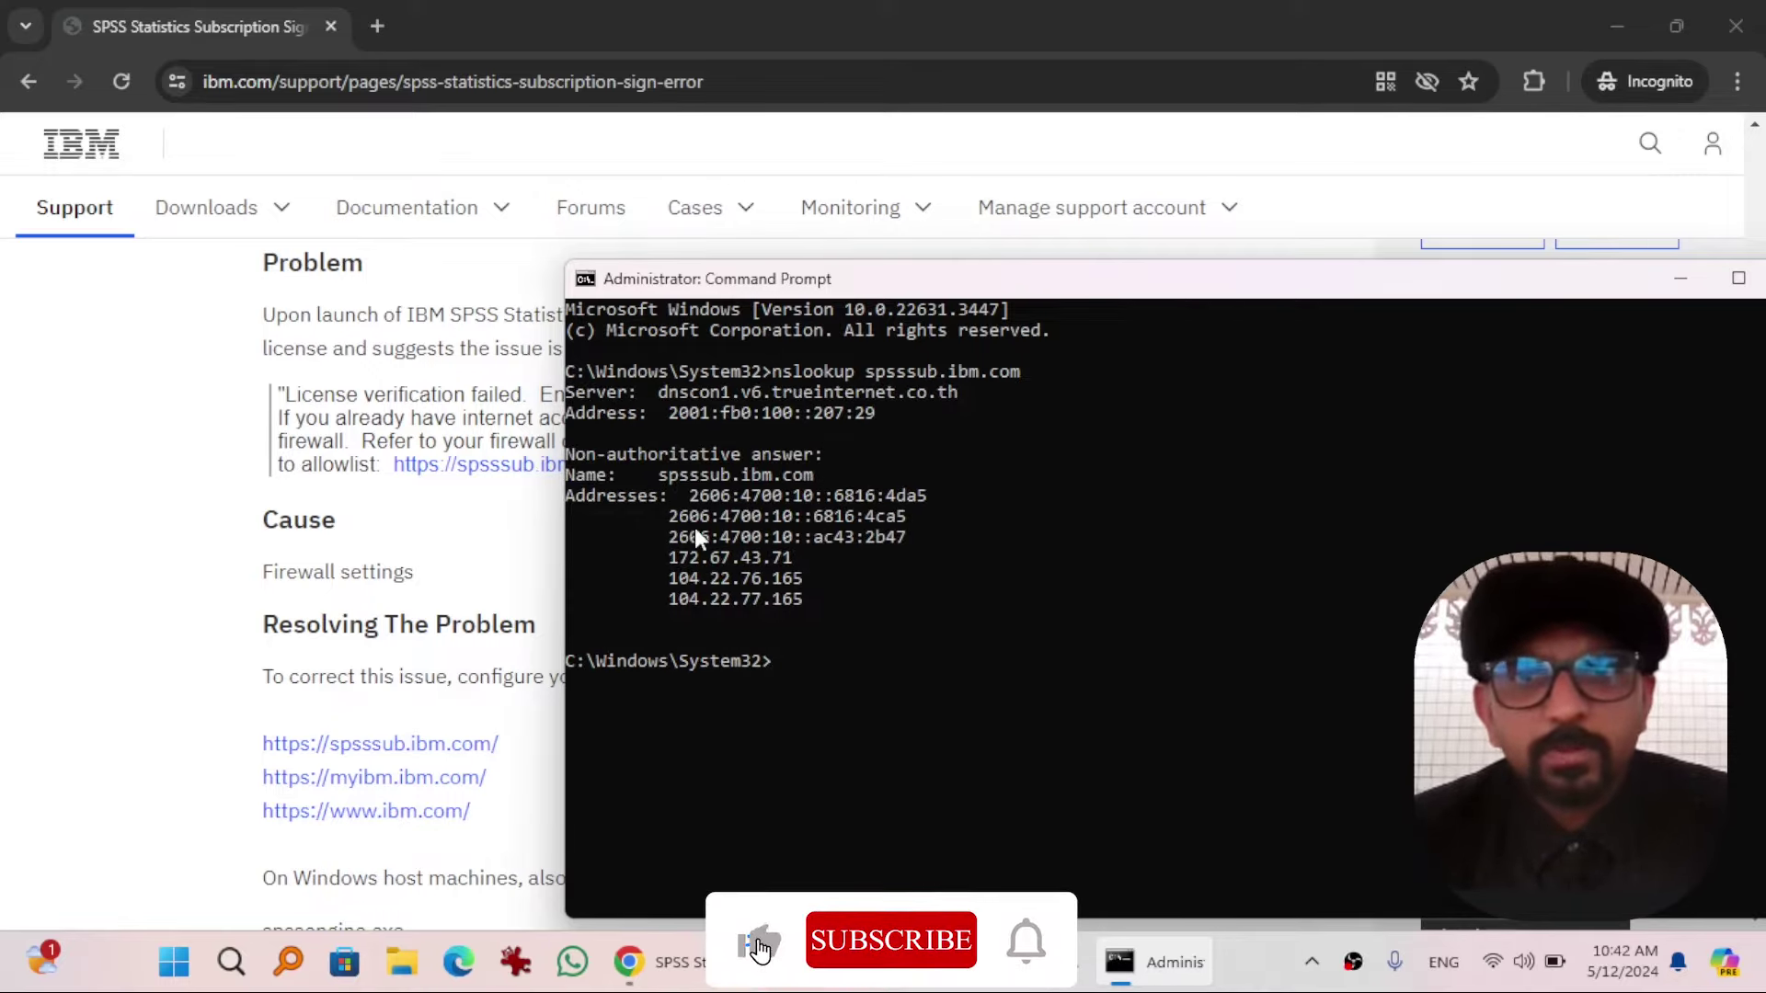
{"action": "left_click_drag", "start_coordinate": [692, 489], "coordinate": [803, 592]}
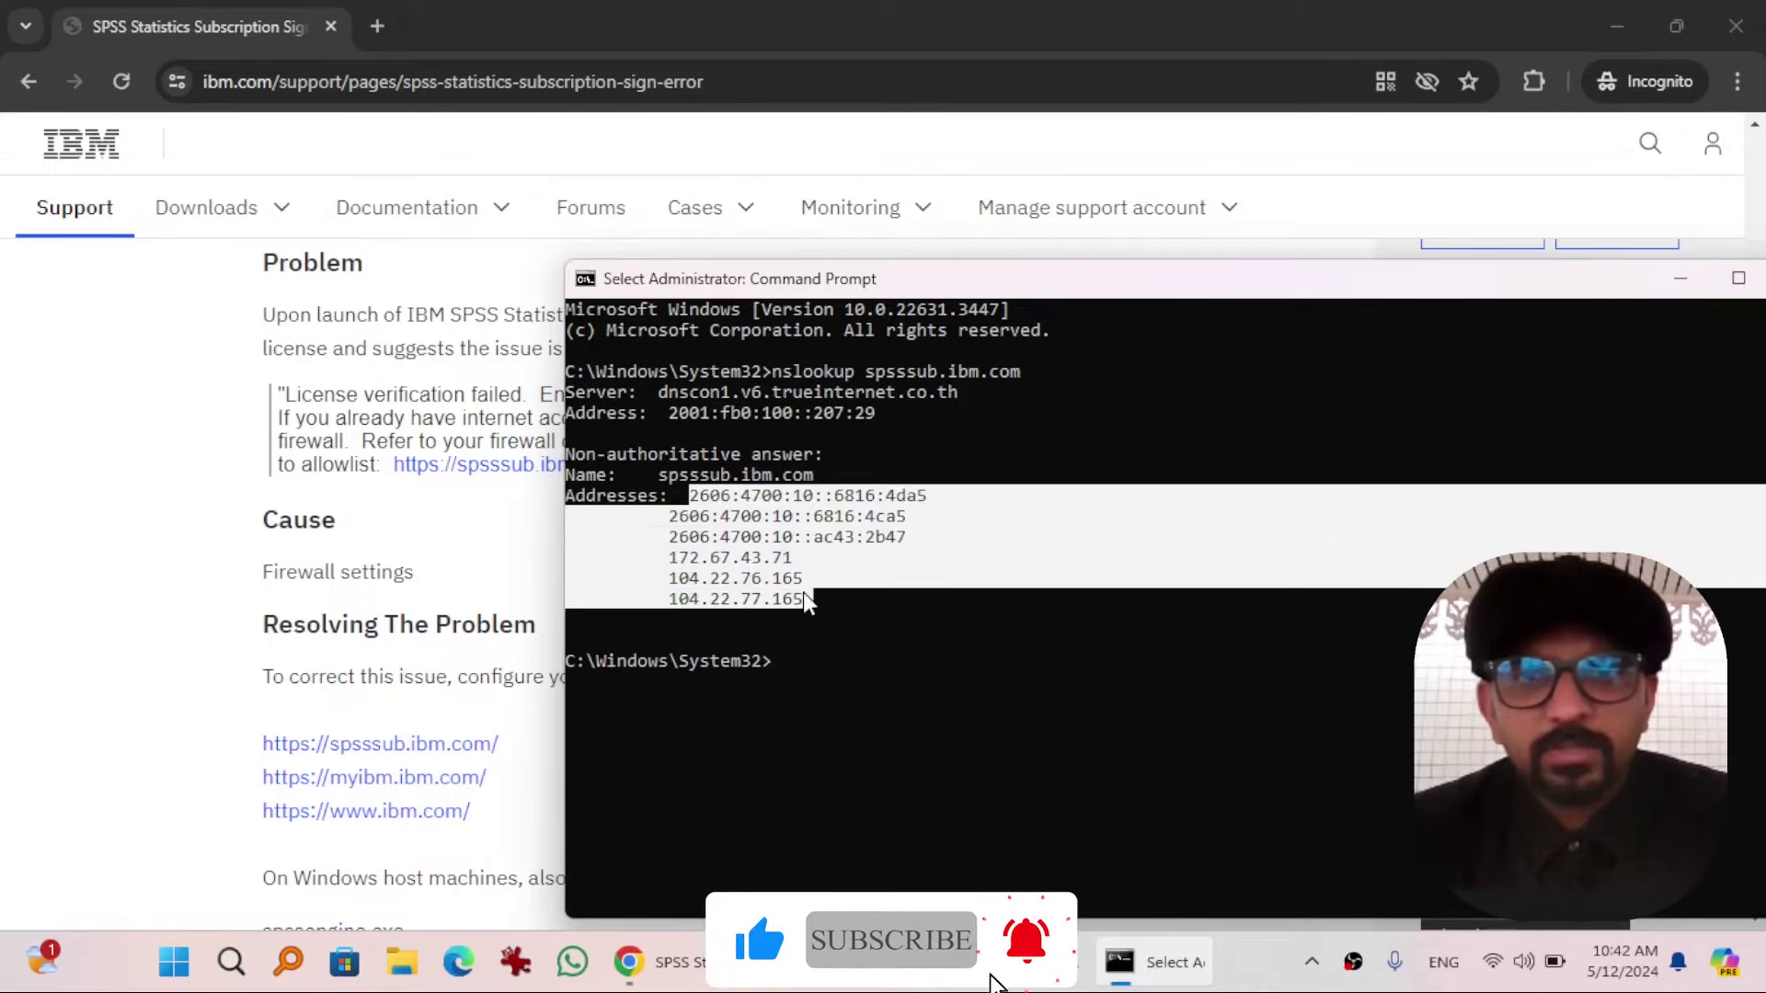
{"action": "left_click", "coordinate": [803, 592]}
{"action": "left_click_drag", "start_coordinate": [691, 494], "coordinate": [773, 607]}
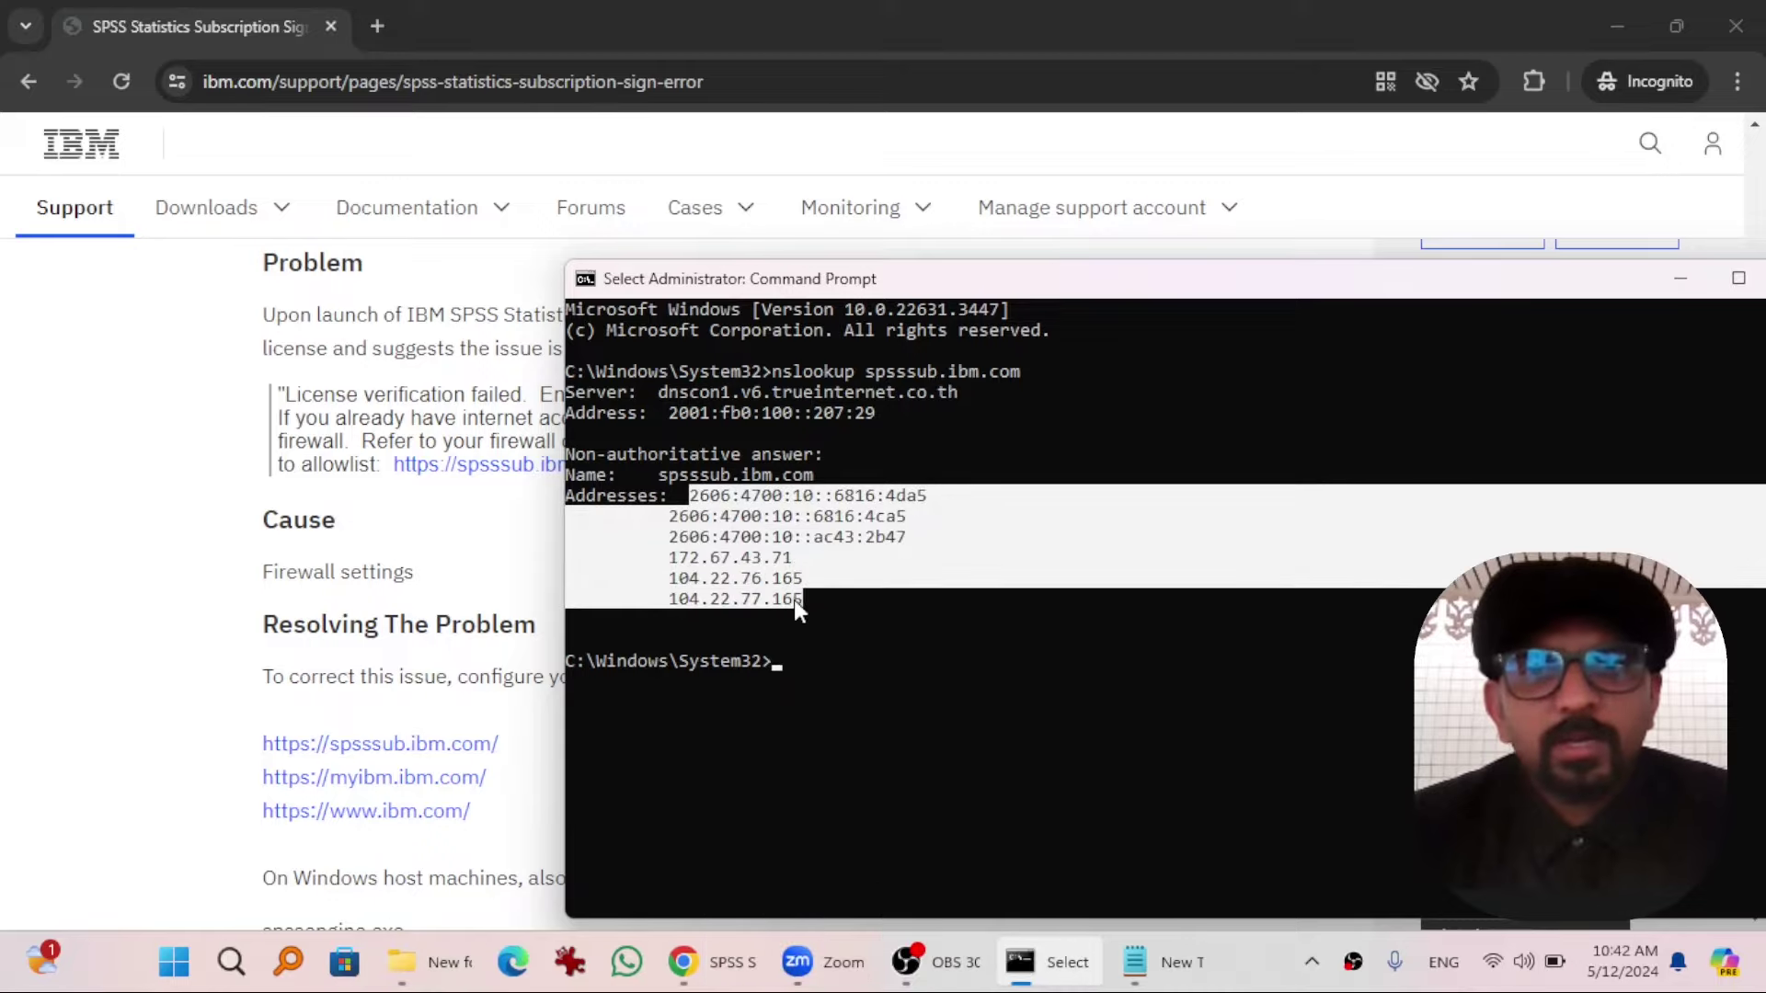
- Copy the spsssub.ibm.com addresses and open a blank text document in Notepad
{"action": "right_click", "coordinate": [800, 600]}
{"action": "left_click", "coordinate": [402, 962]}
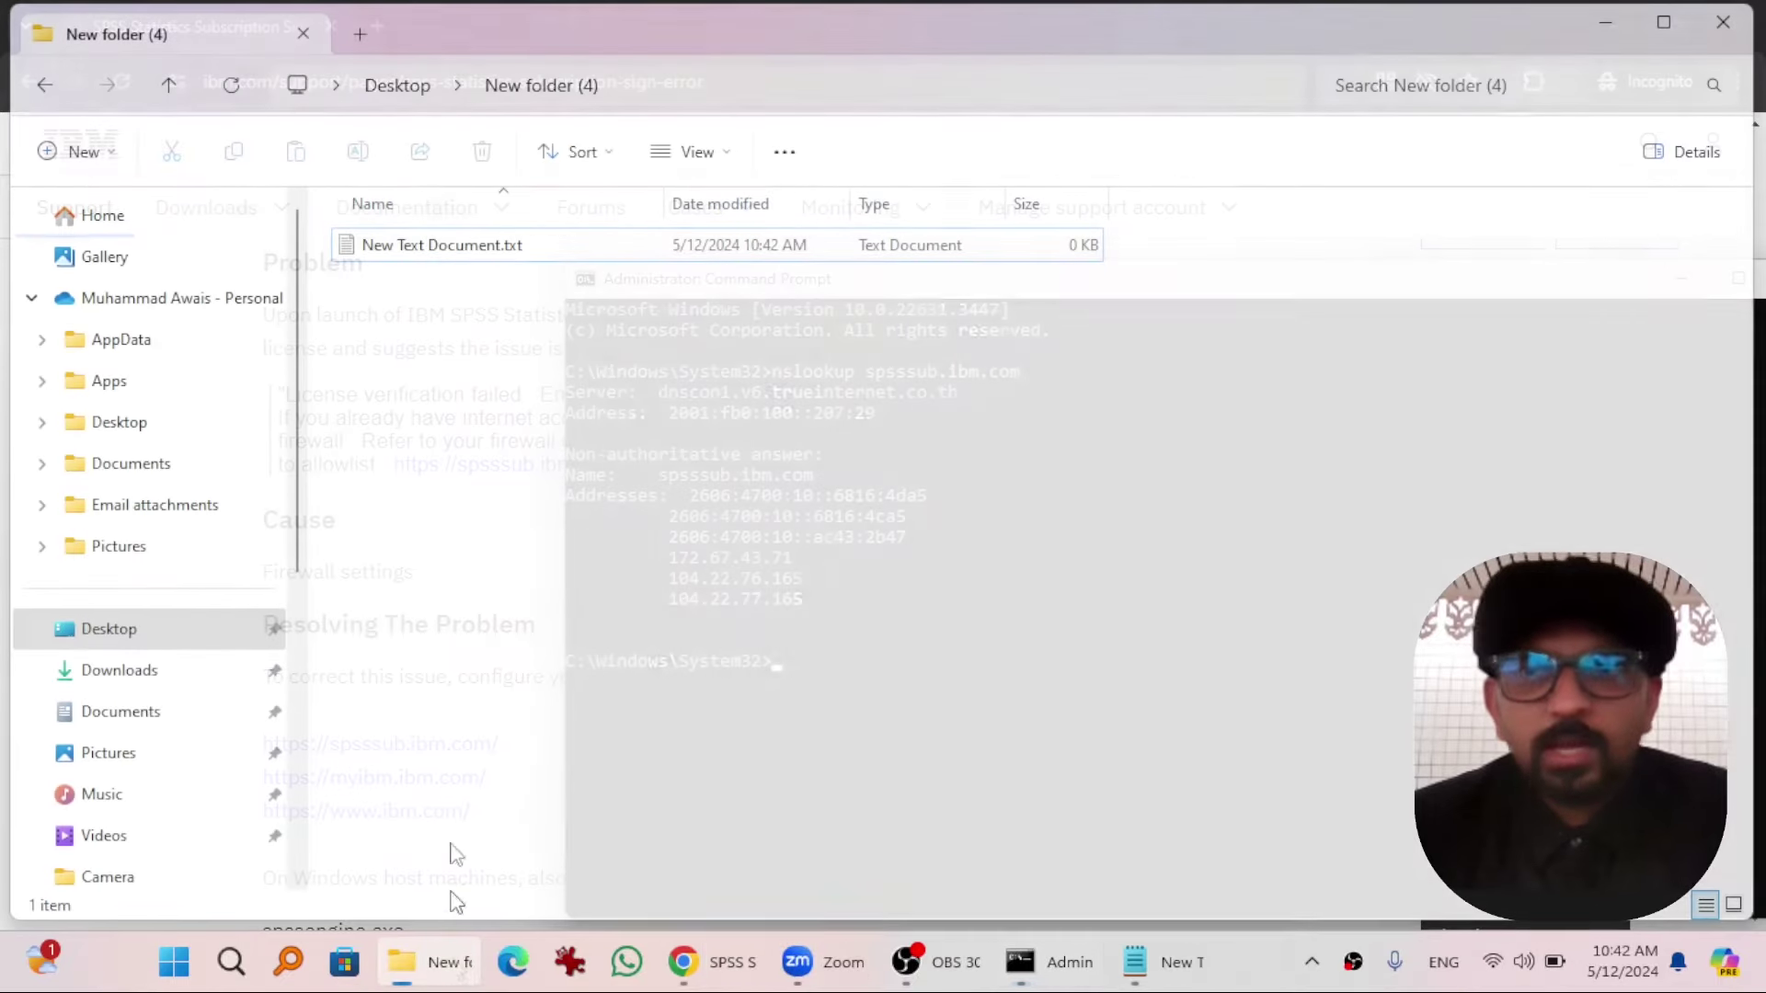
{"action": "double_click", "coordinate": [441, 244]}
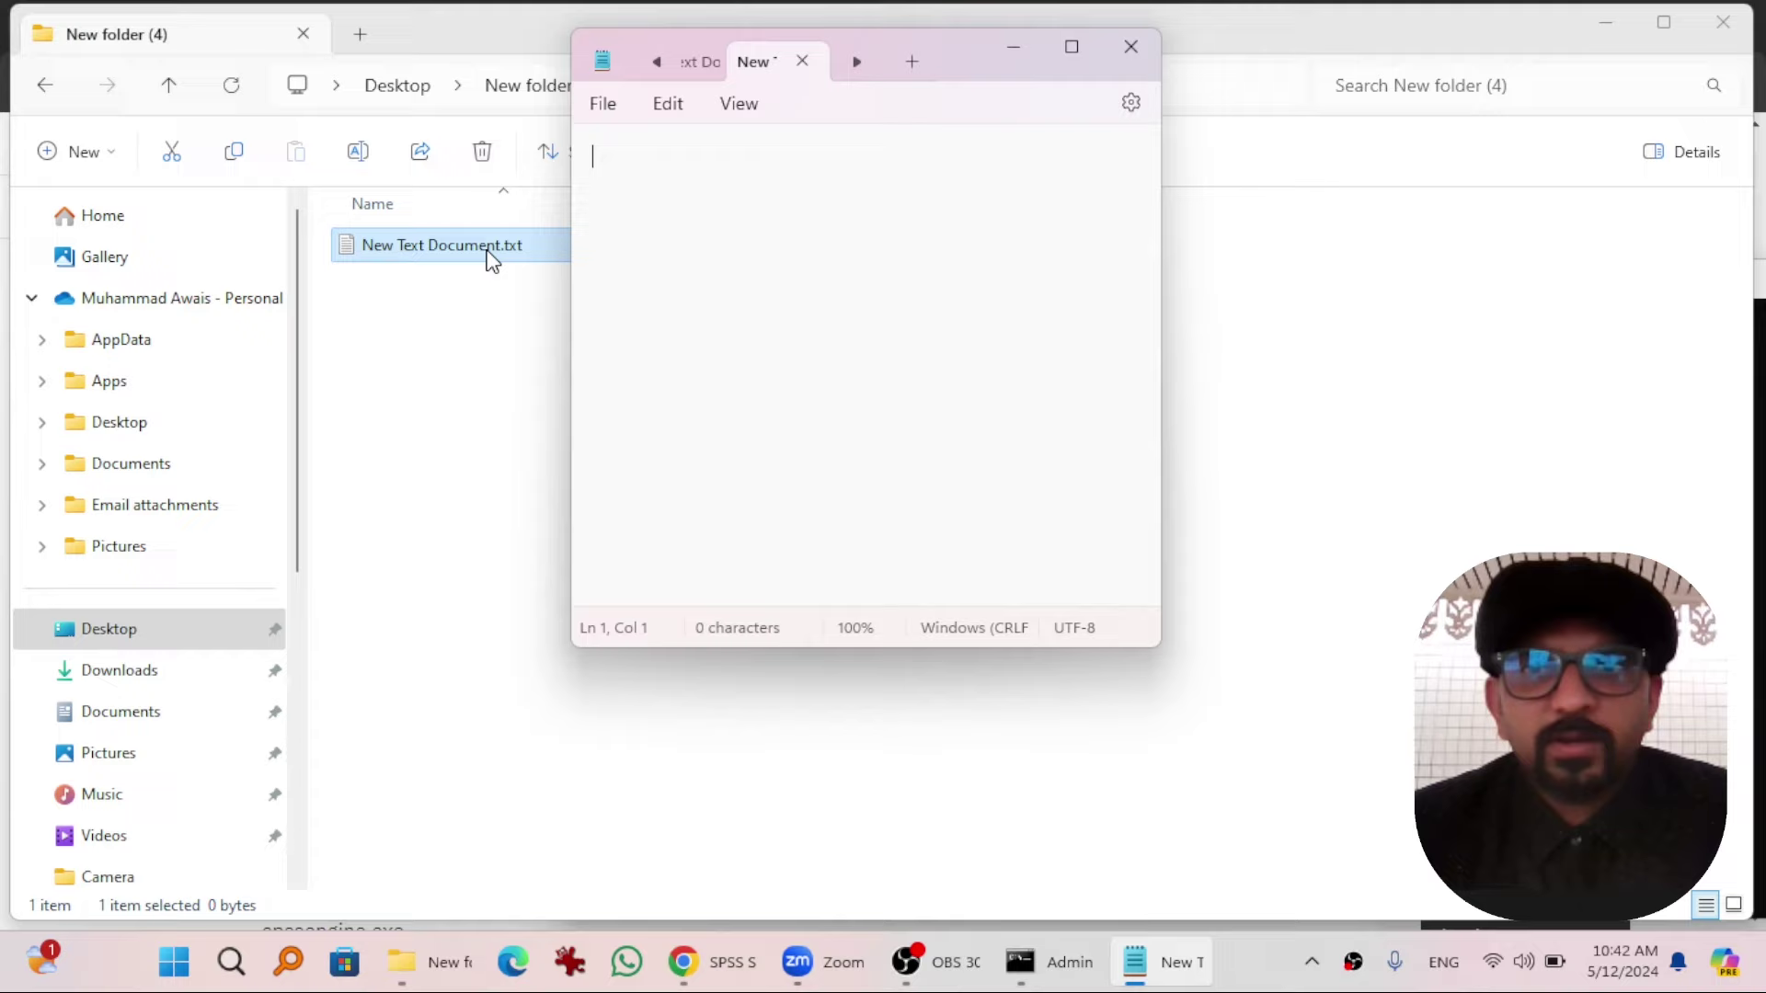
{"action": "left_click", "coordinate": [1045, 961]}
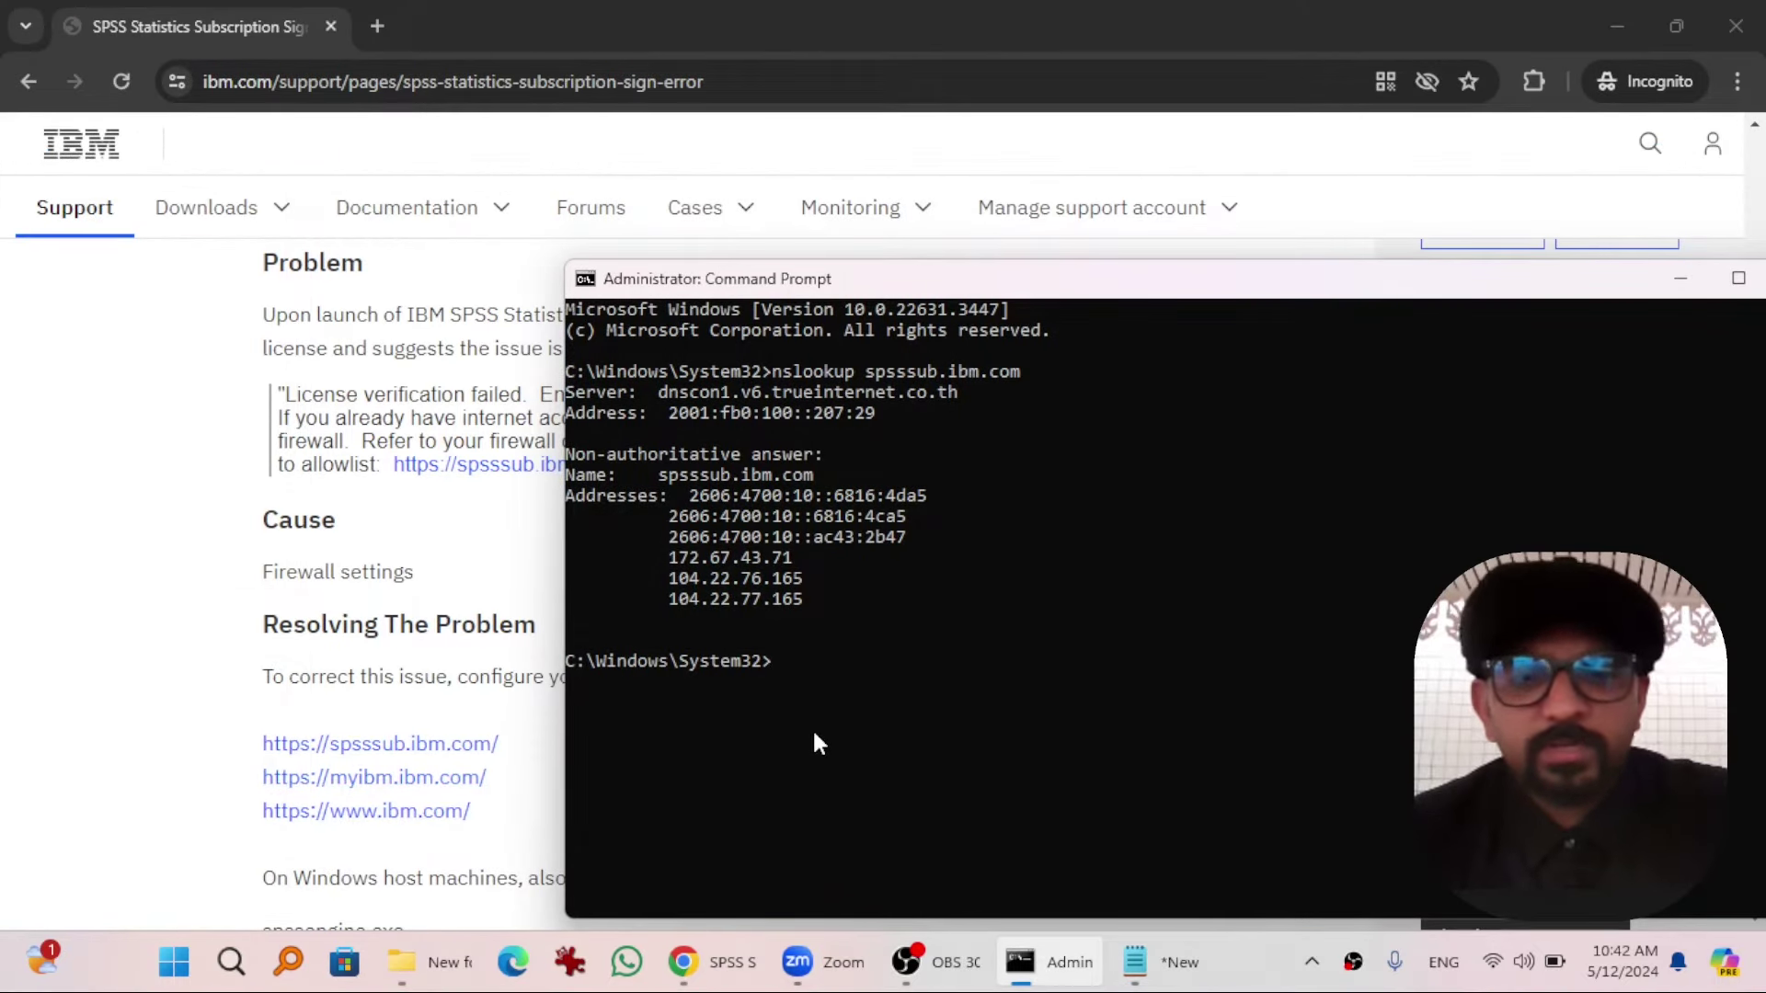
{"action": "type", "text": "nslookup "}
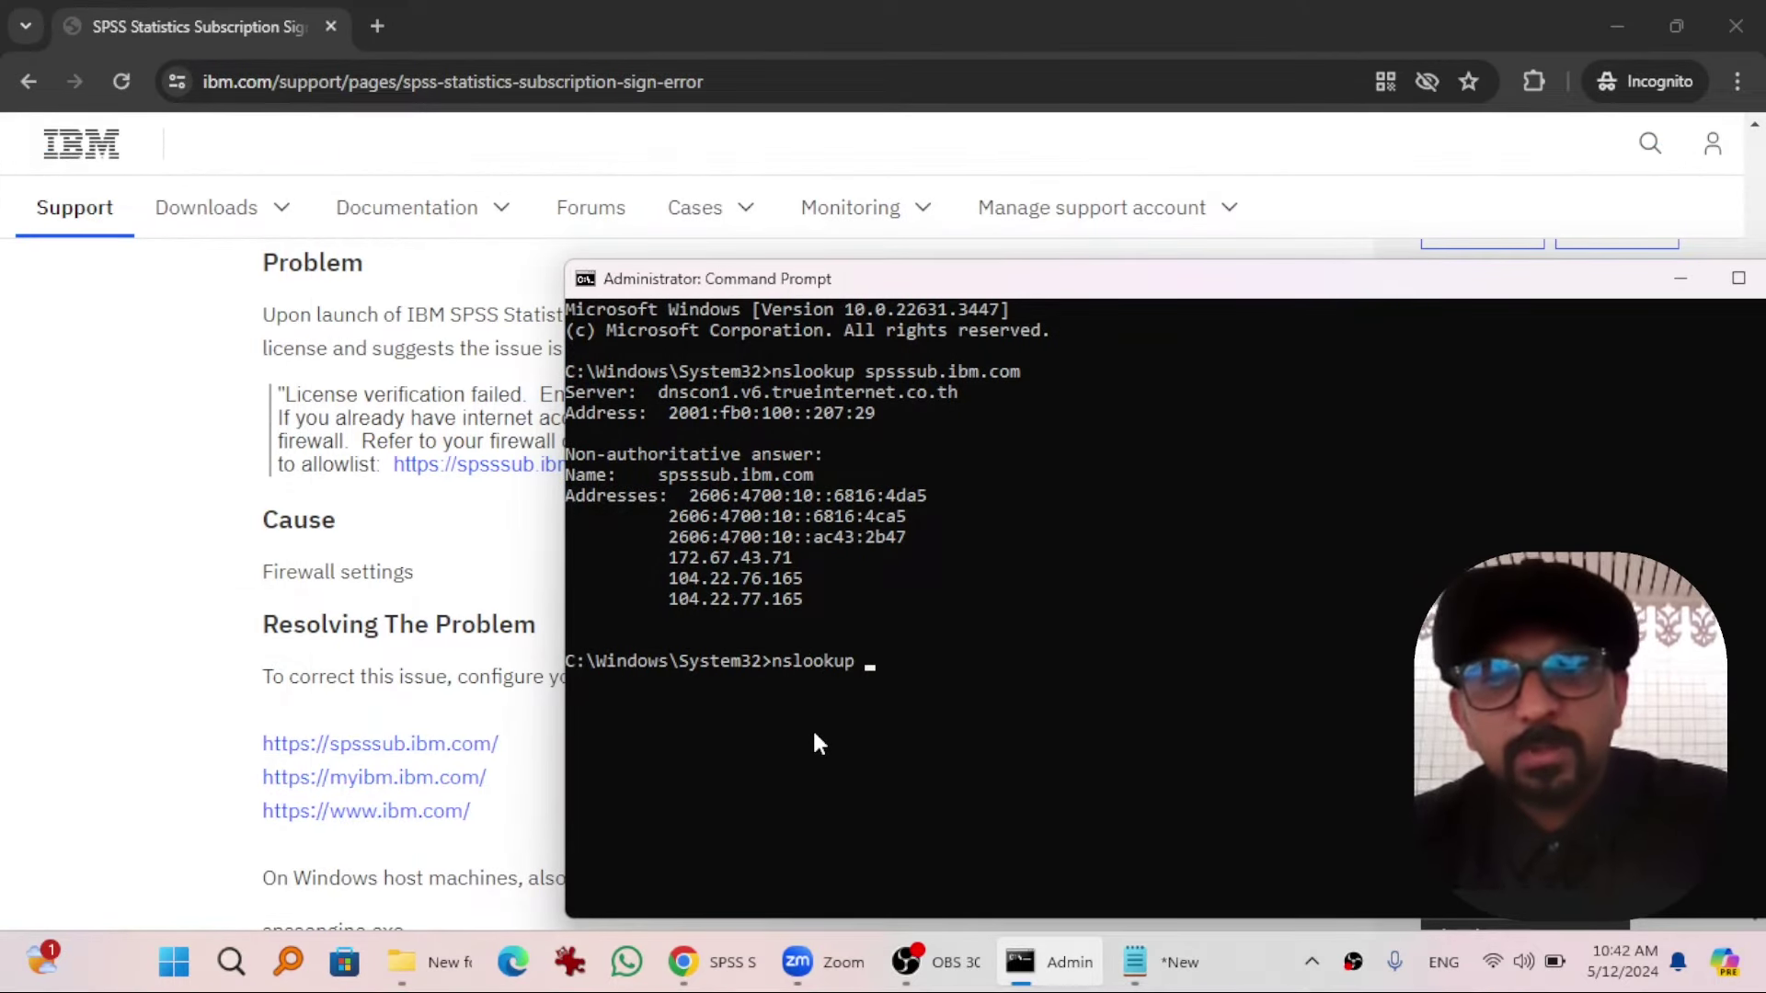
{"action": "type", "text": "myibm"}
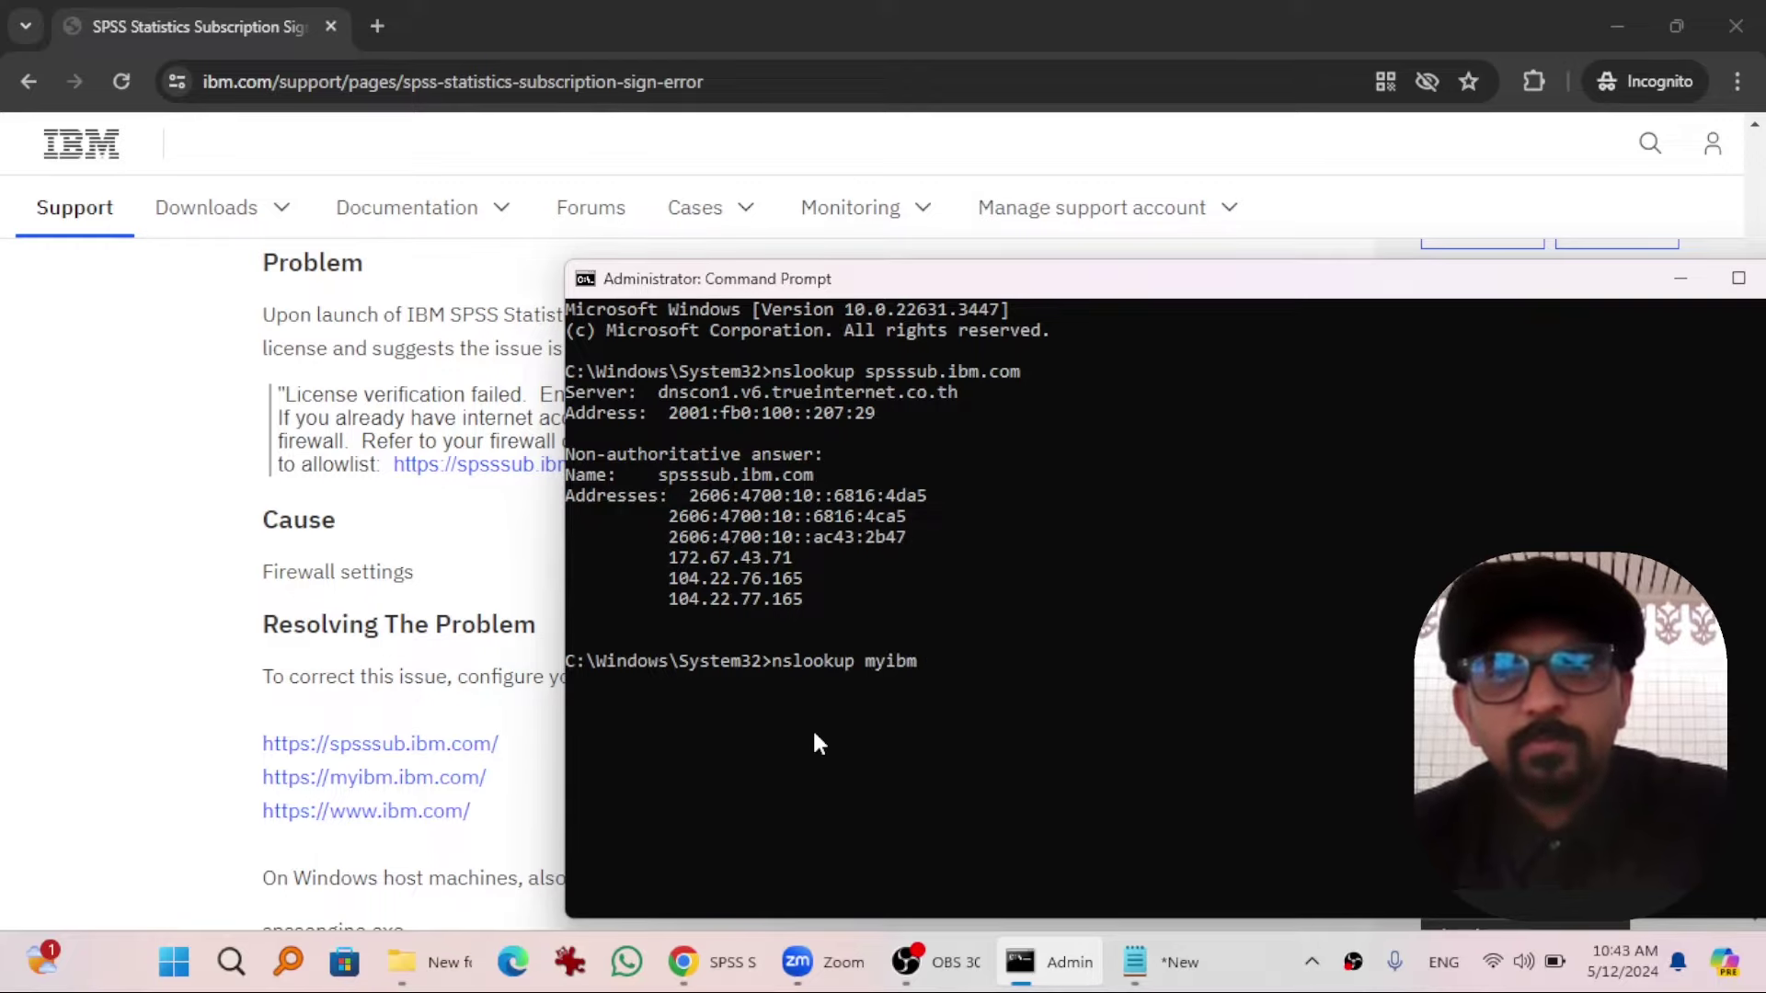
{"action": "type", "text": ".ibm.com"}
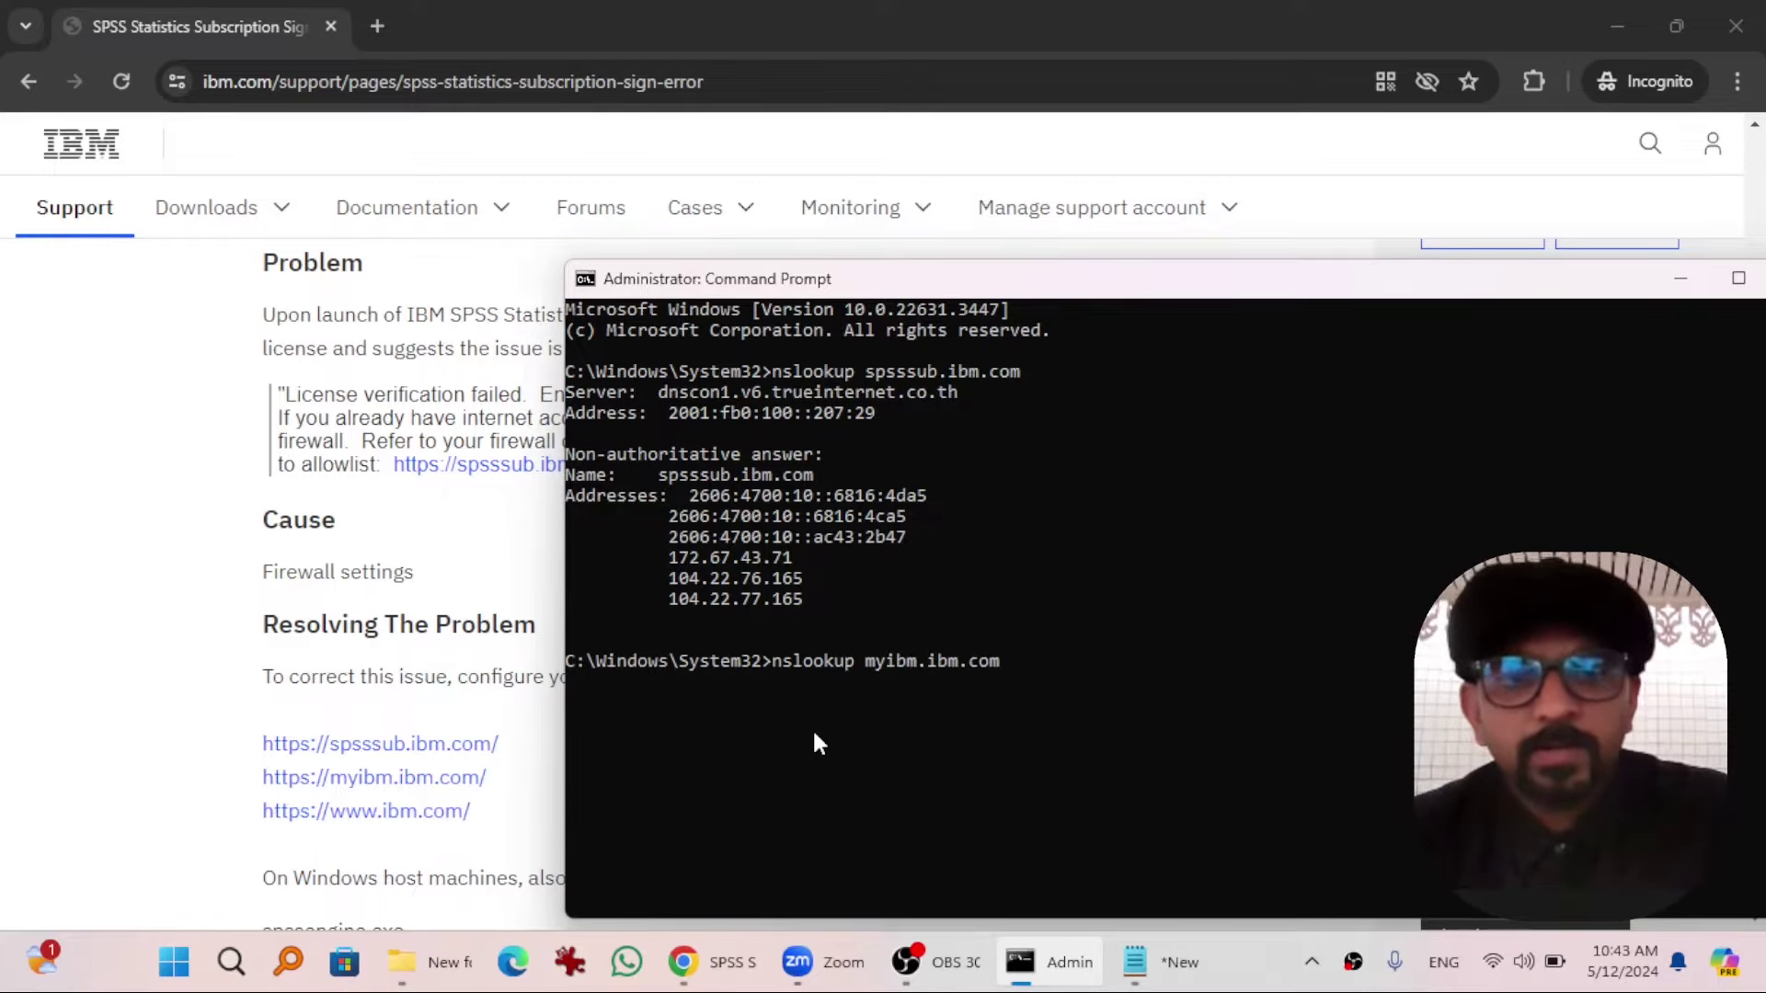
- Look up myibm.ibm.com and paste its addresses into the Notepad list
{"action": "key", "text": "Return"}
{"action": "left_click", "coordinate": [698, 724]}
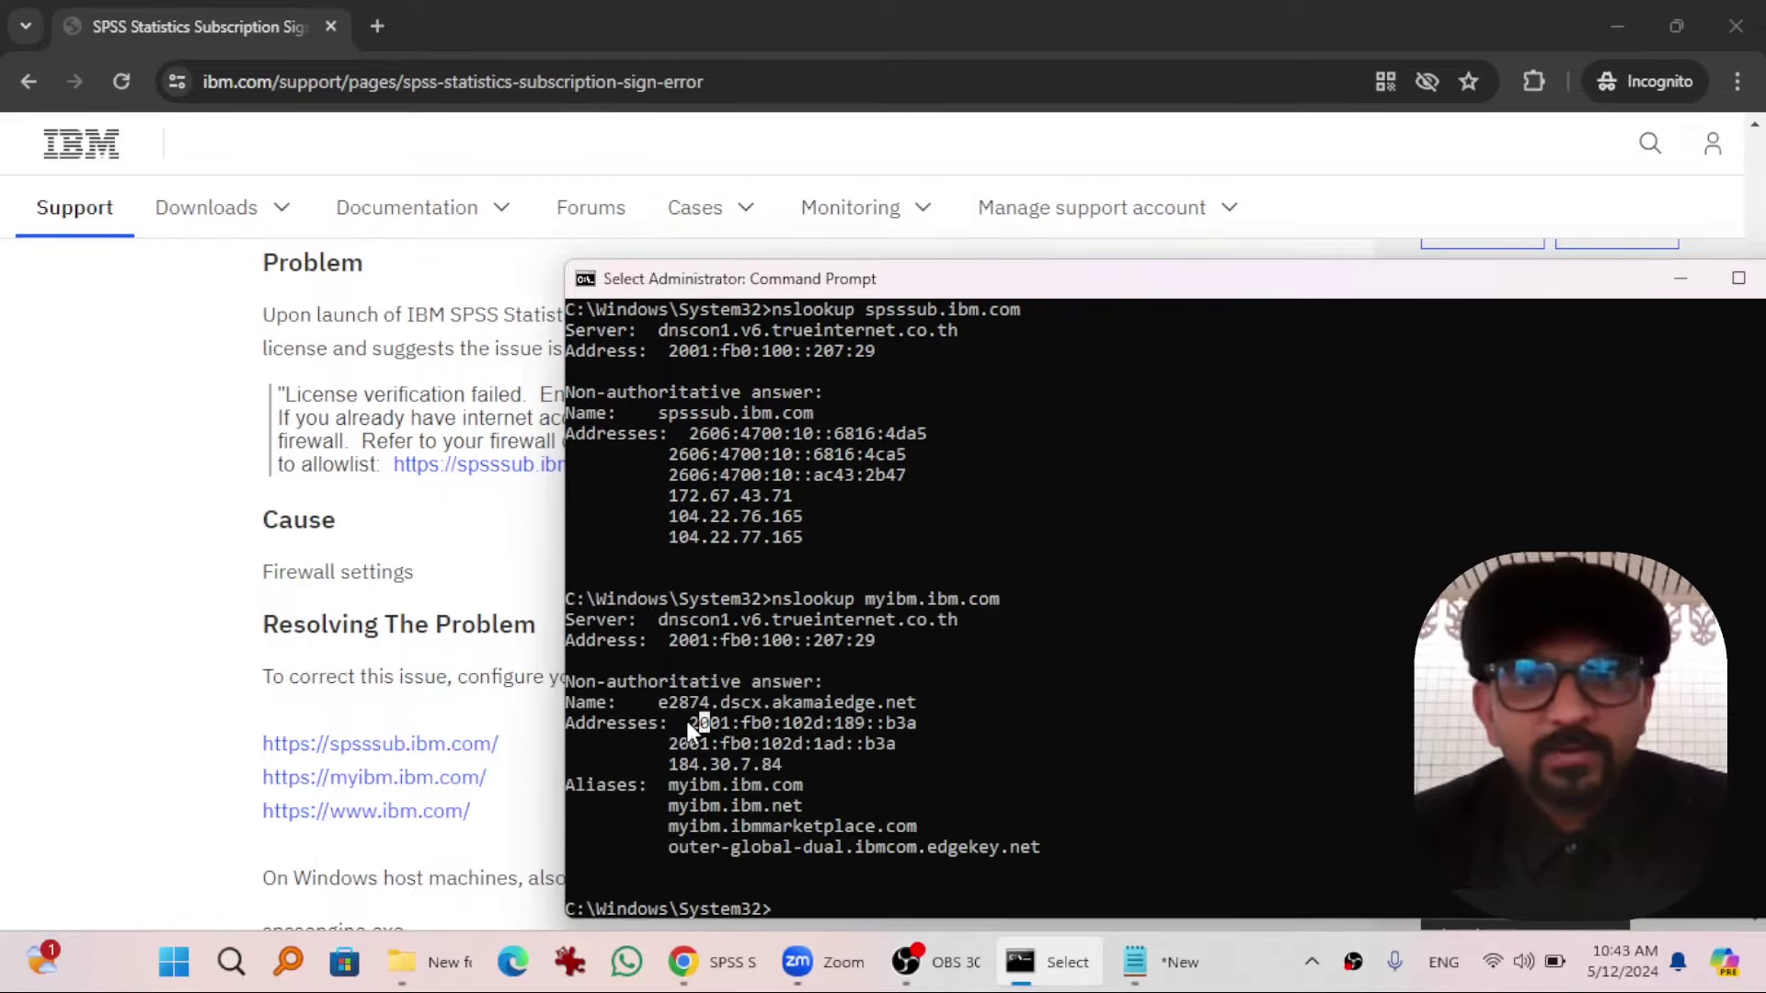
{"action": "left_click_drag", "start_coordinate": [687, 721], "coordinate": [778, 764]}
{"action": "key", "text": "ctrl+c"}
{"action": "key", "text": "Return"}
{"action": "left_click", "coordinate": [1159, 963]}
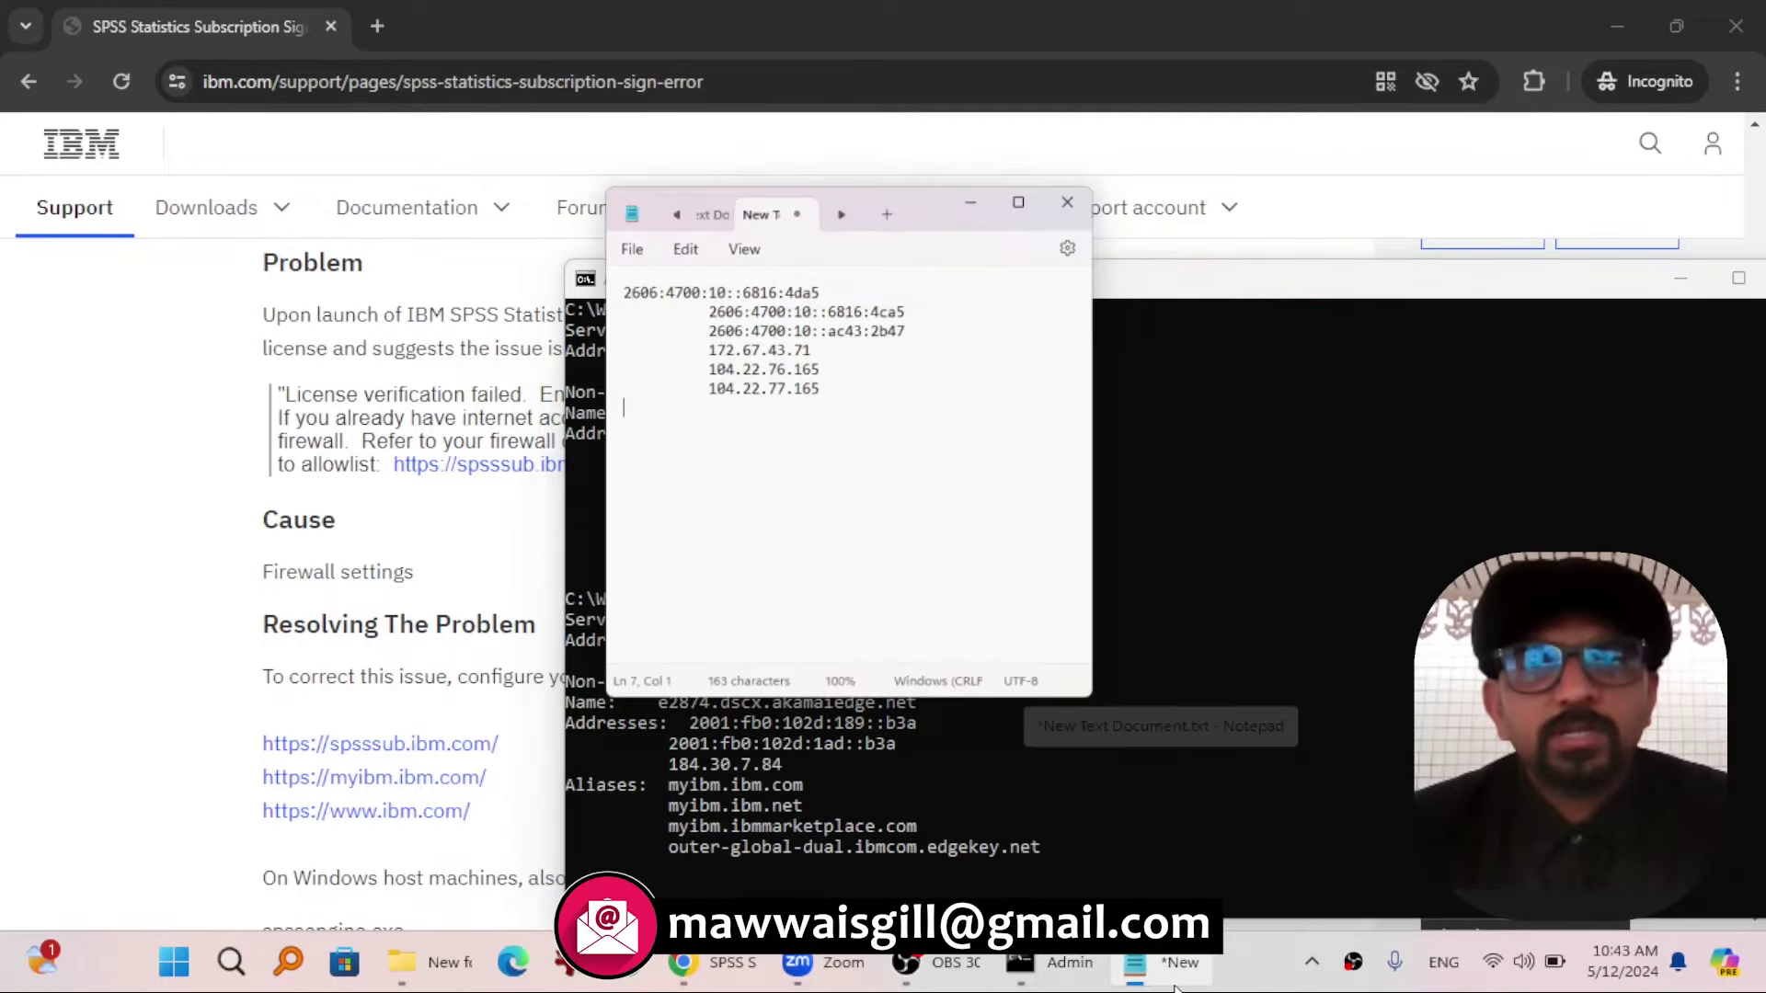
{"action": "key", "text": "ctrl+v"}
{"action": "key", "text": "Return"}
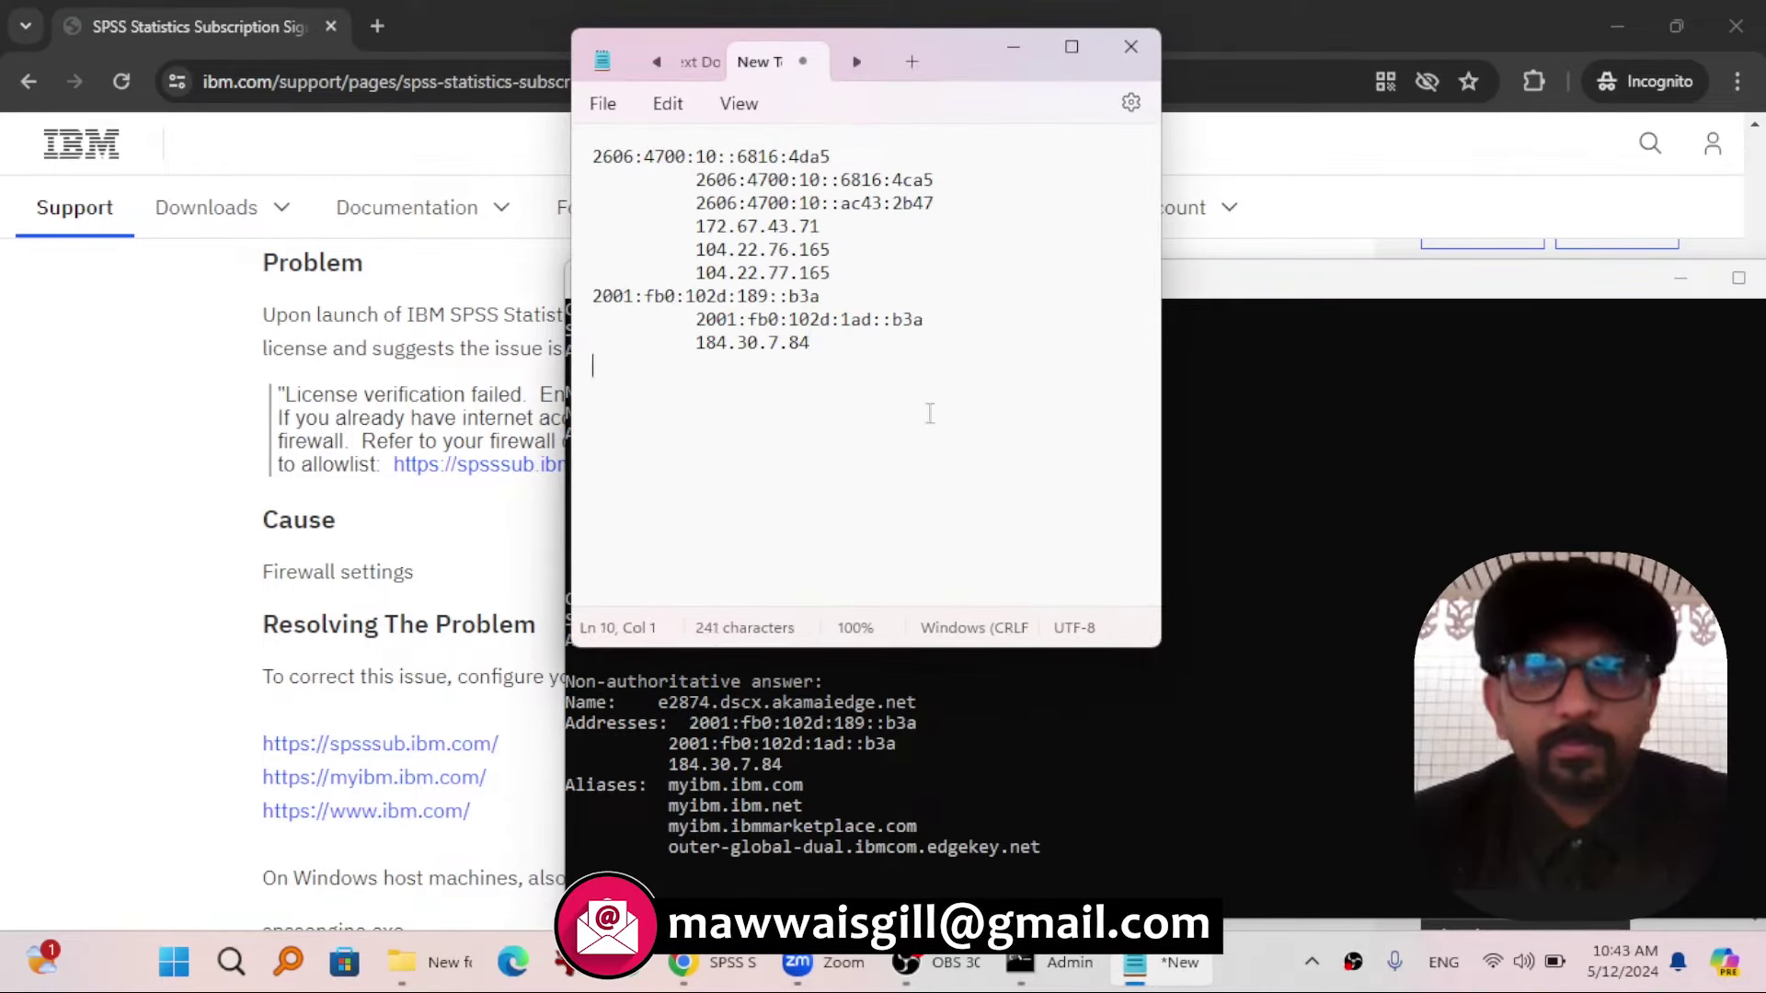
{"action": "left_click", "coordinate": [808, 793]}
{"action": "double_click", "coordinate": [747, 94]}
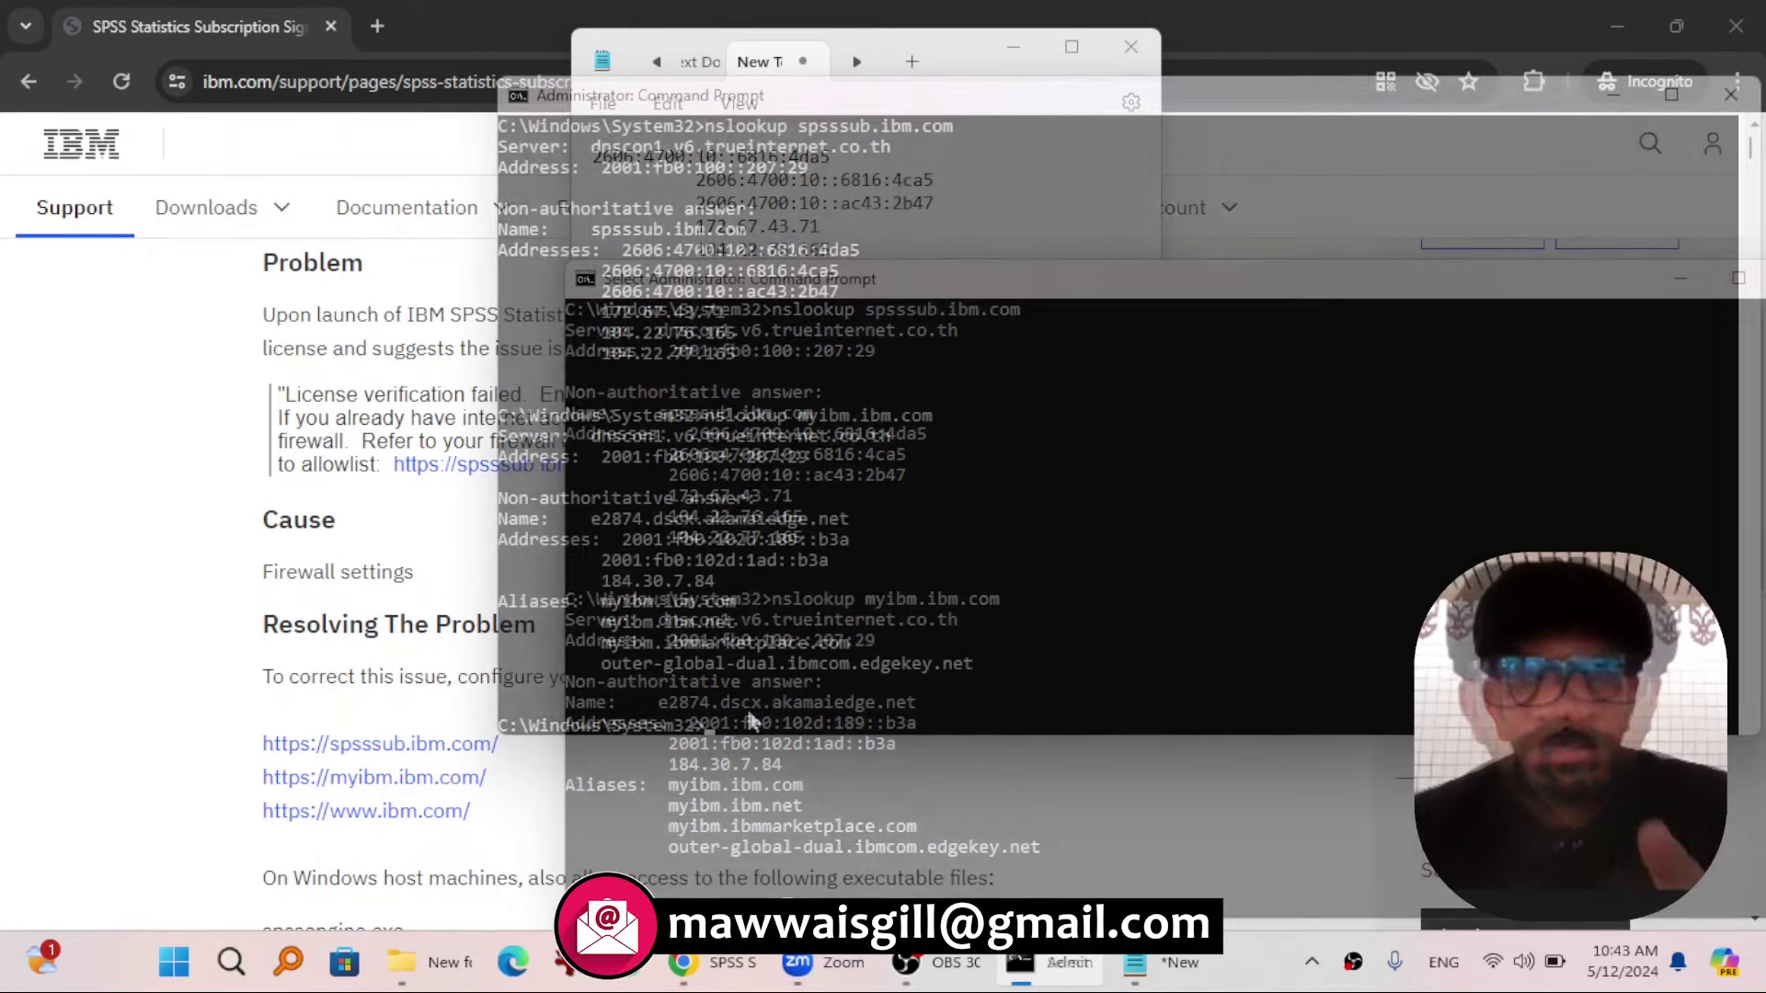
{"action": "type", "text": "nslookup "}
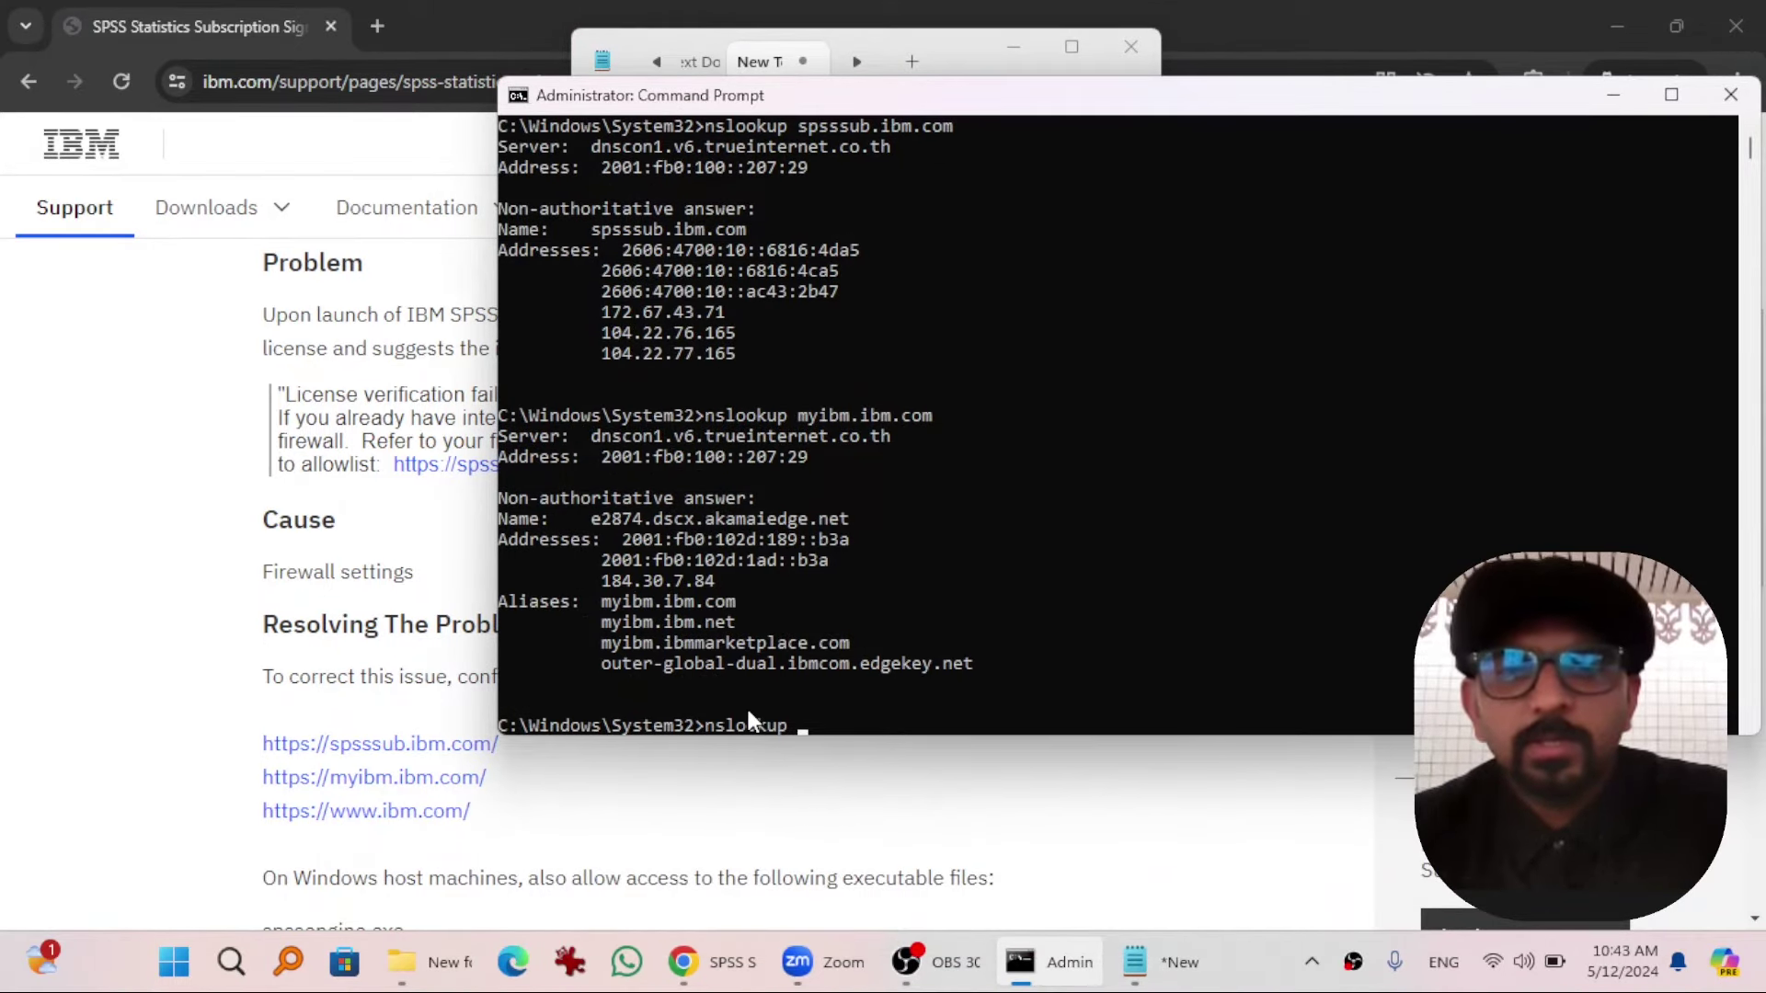
{"action": "type", "text": "www.i"}
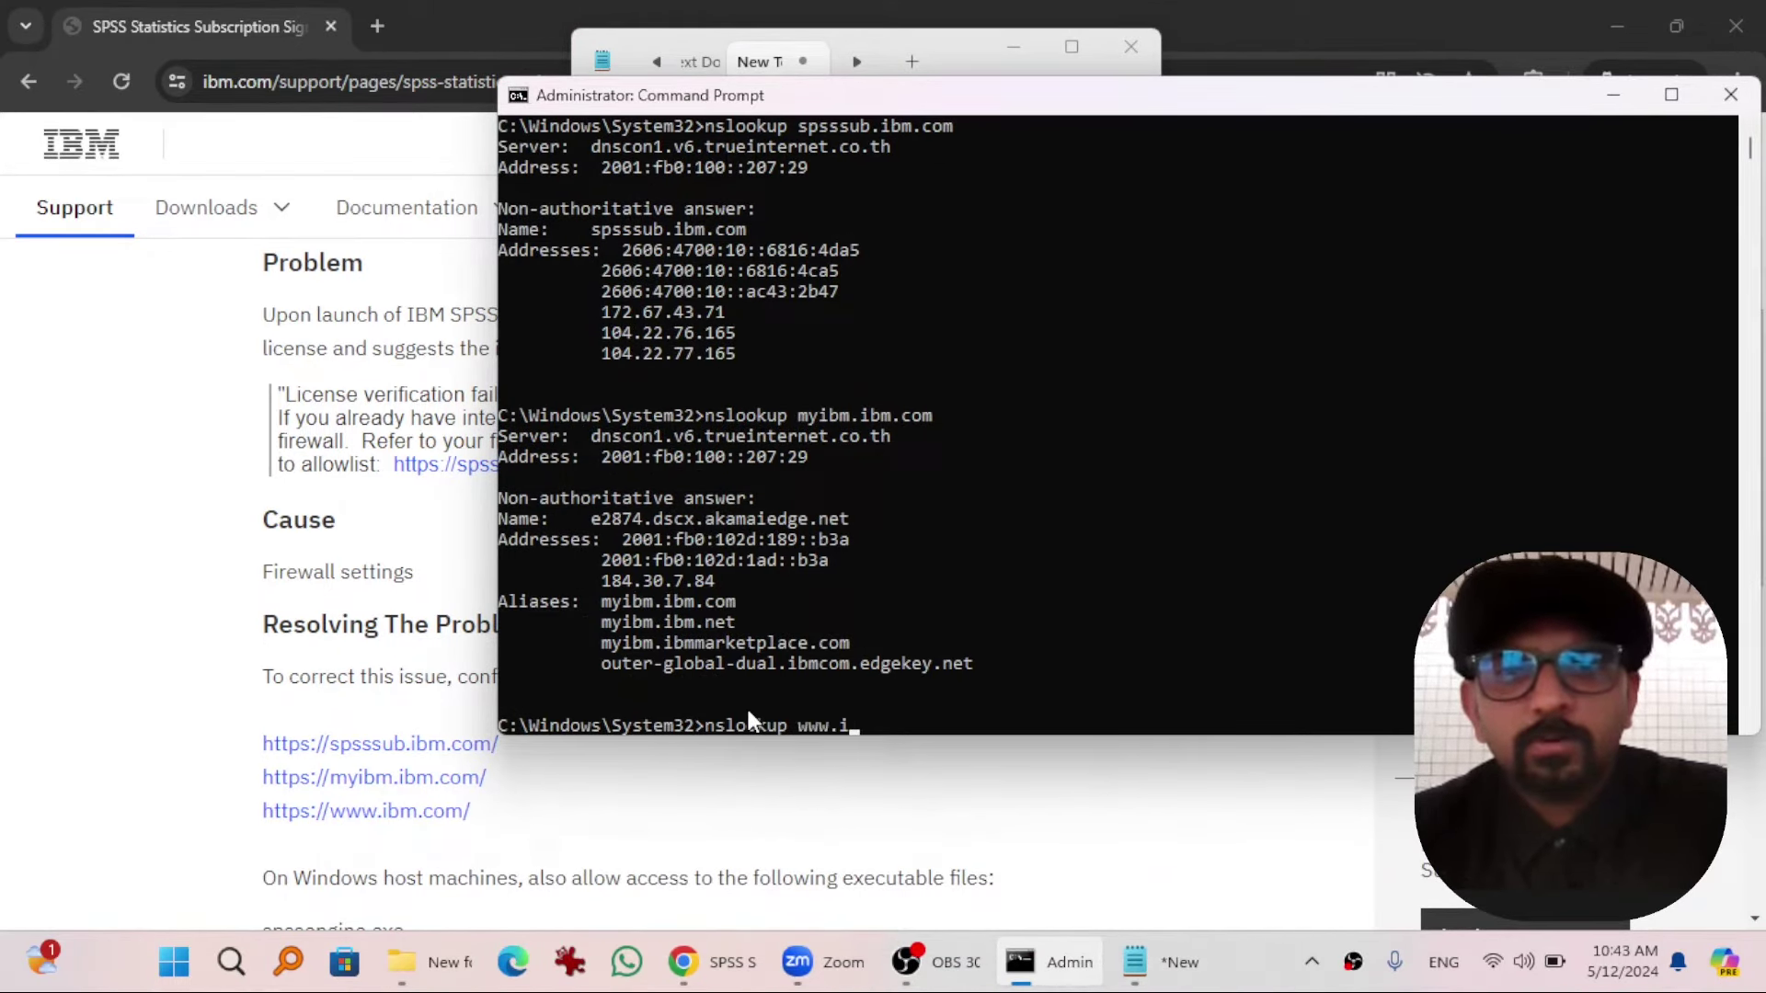
{"action": "type", "text": "bm.com"}
{"action": "key", "text": "Return"}
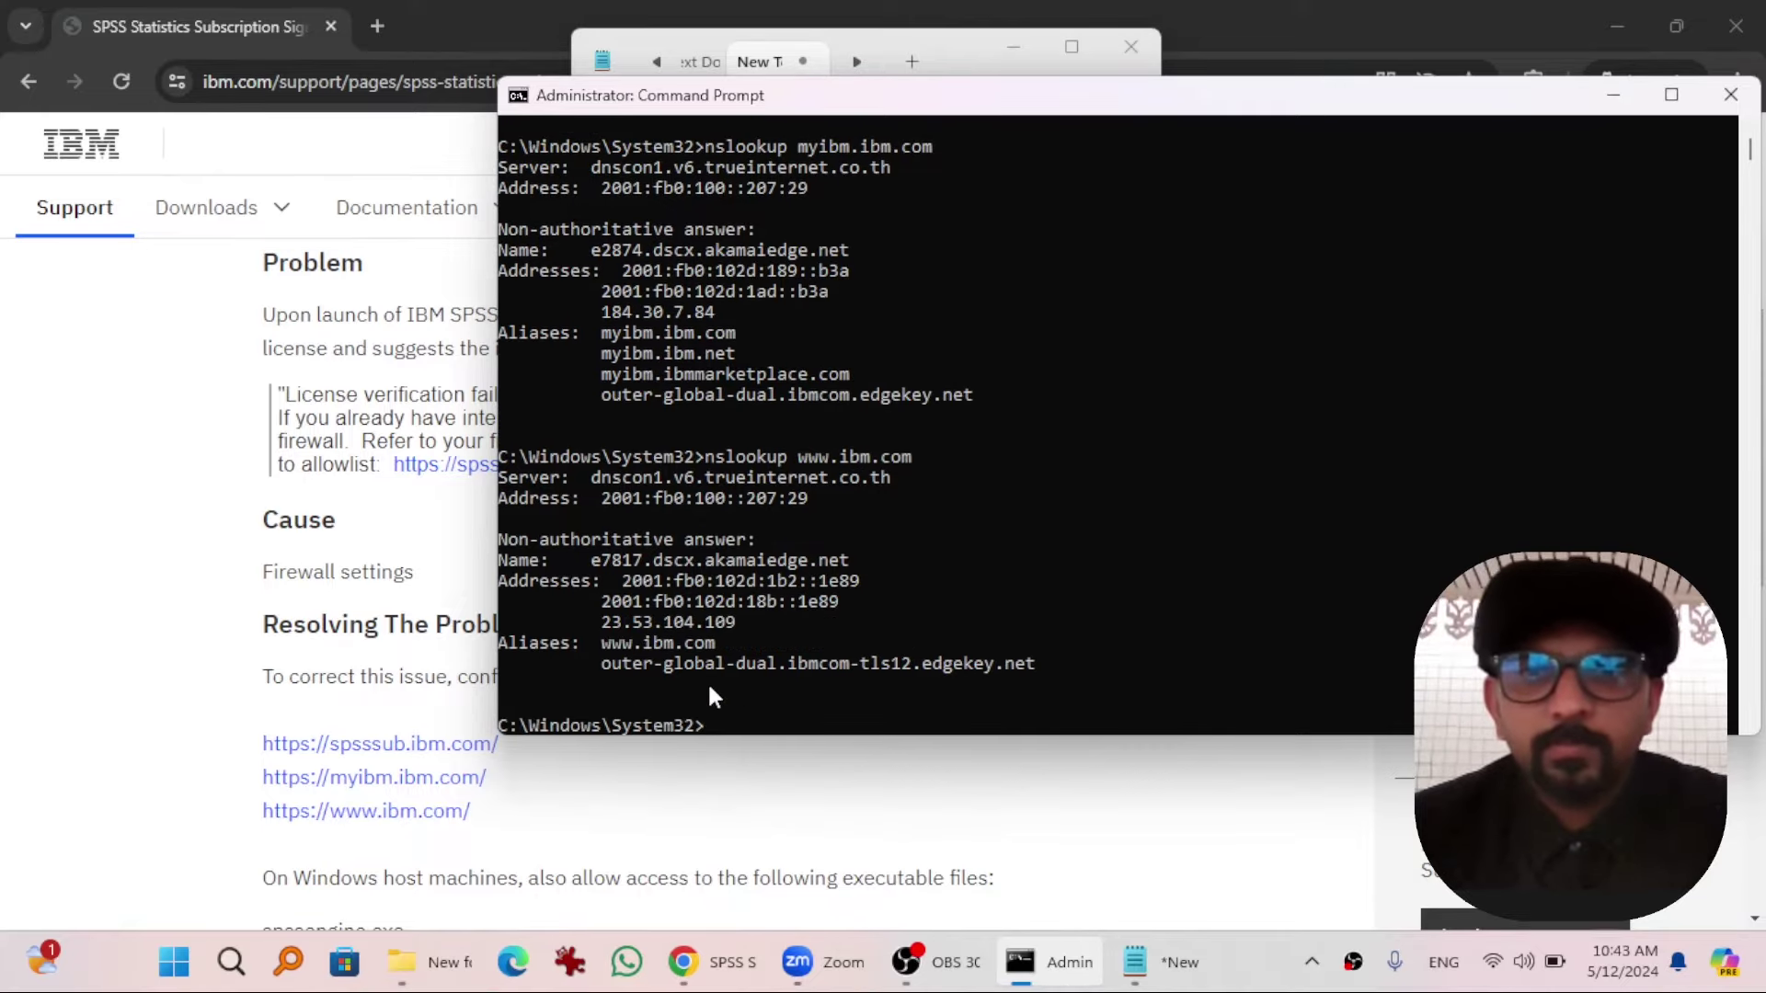
{"action": "left_click_drag", "start_coordinate": [625, 580], "coordinate": [731, 625]}
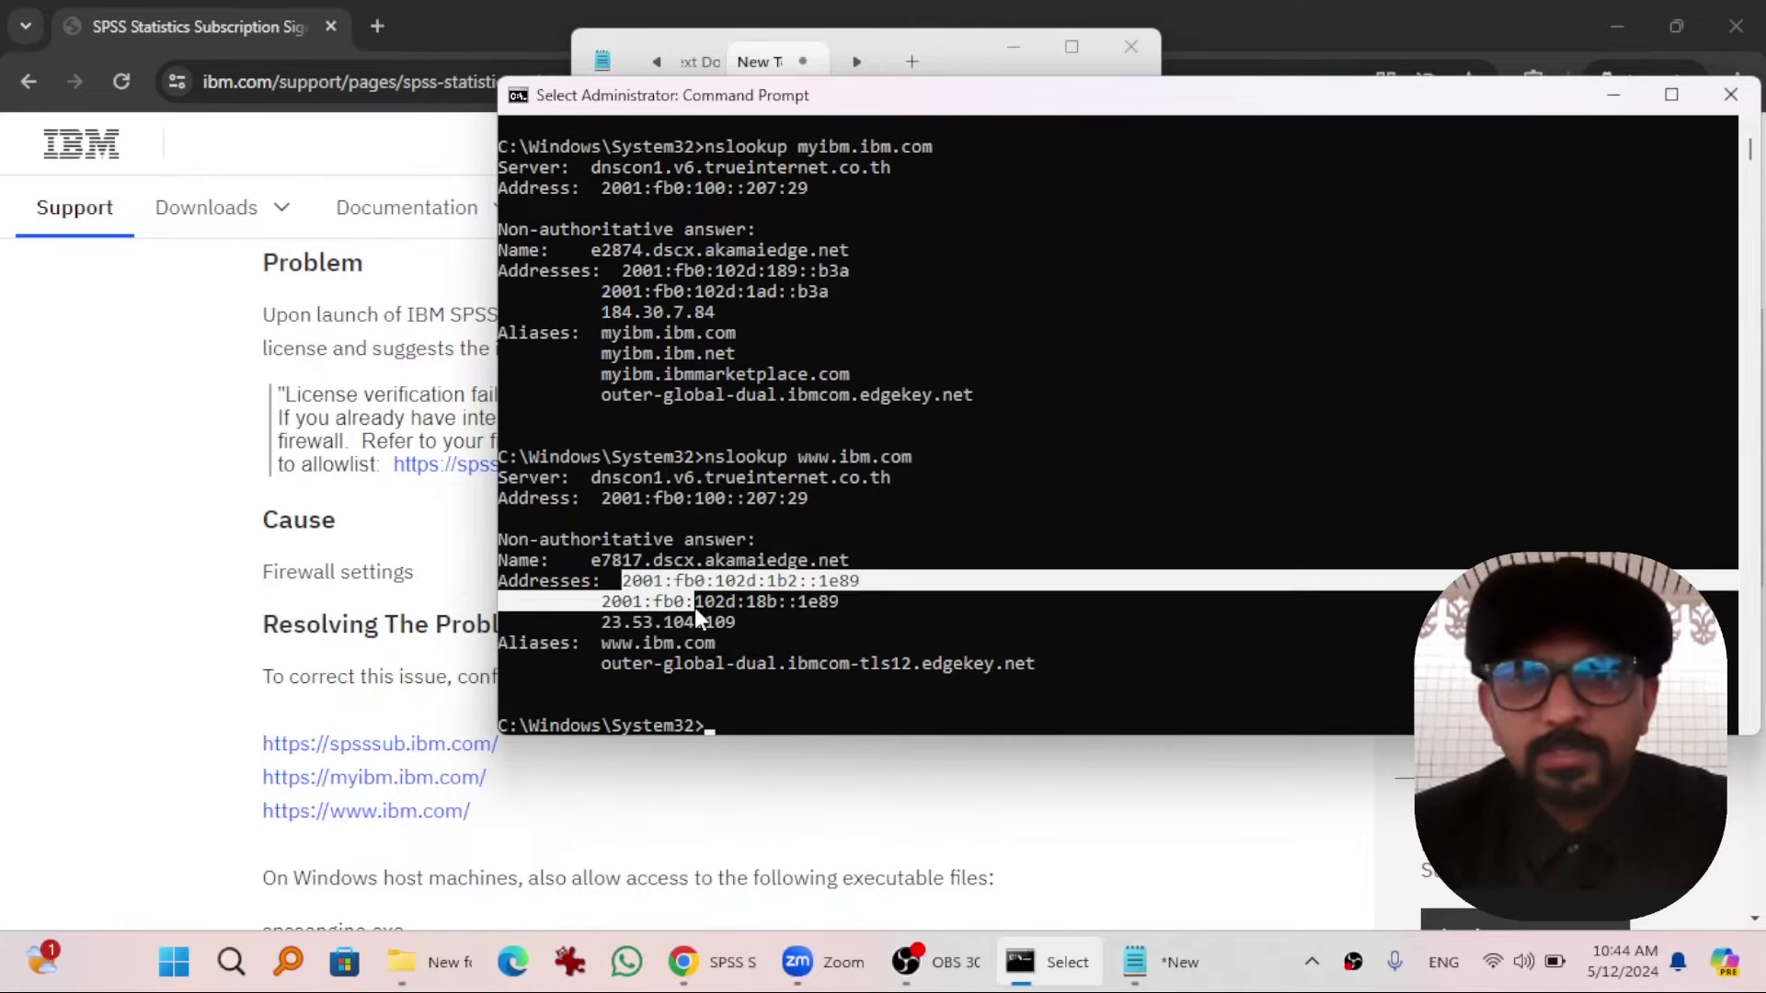
{"action": "right_click", "coordinate": [728, 625]}
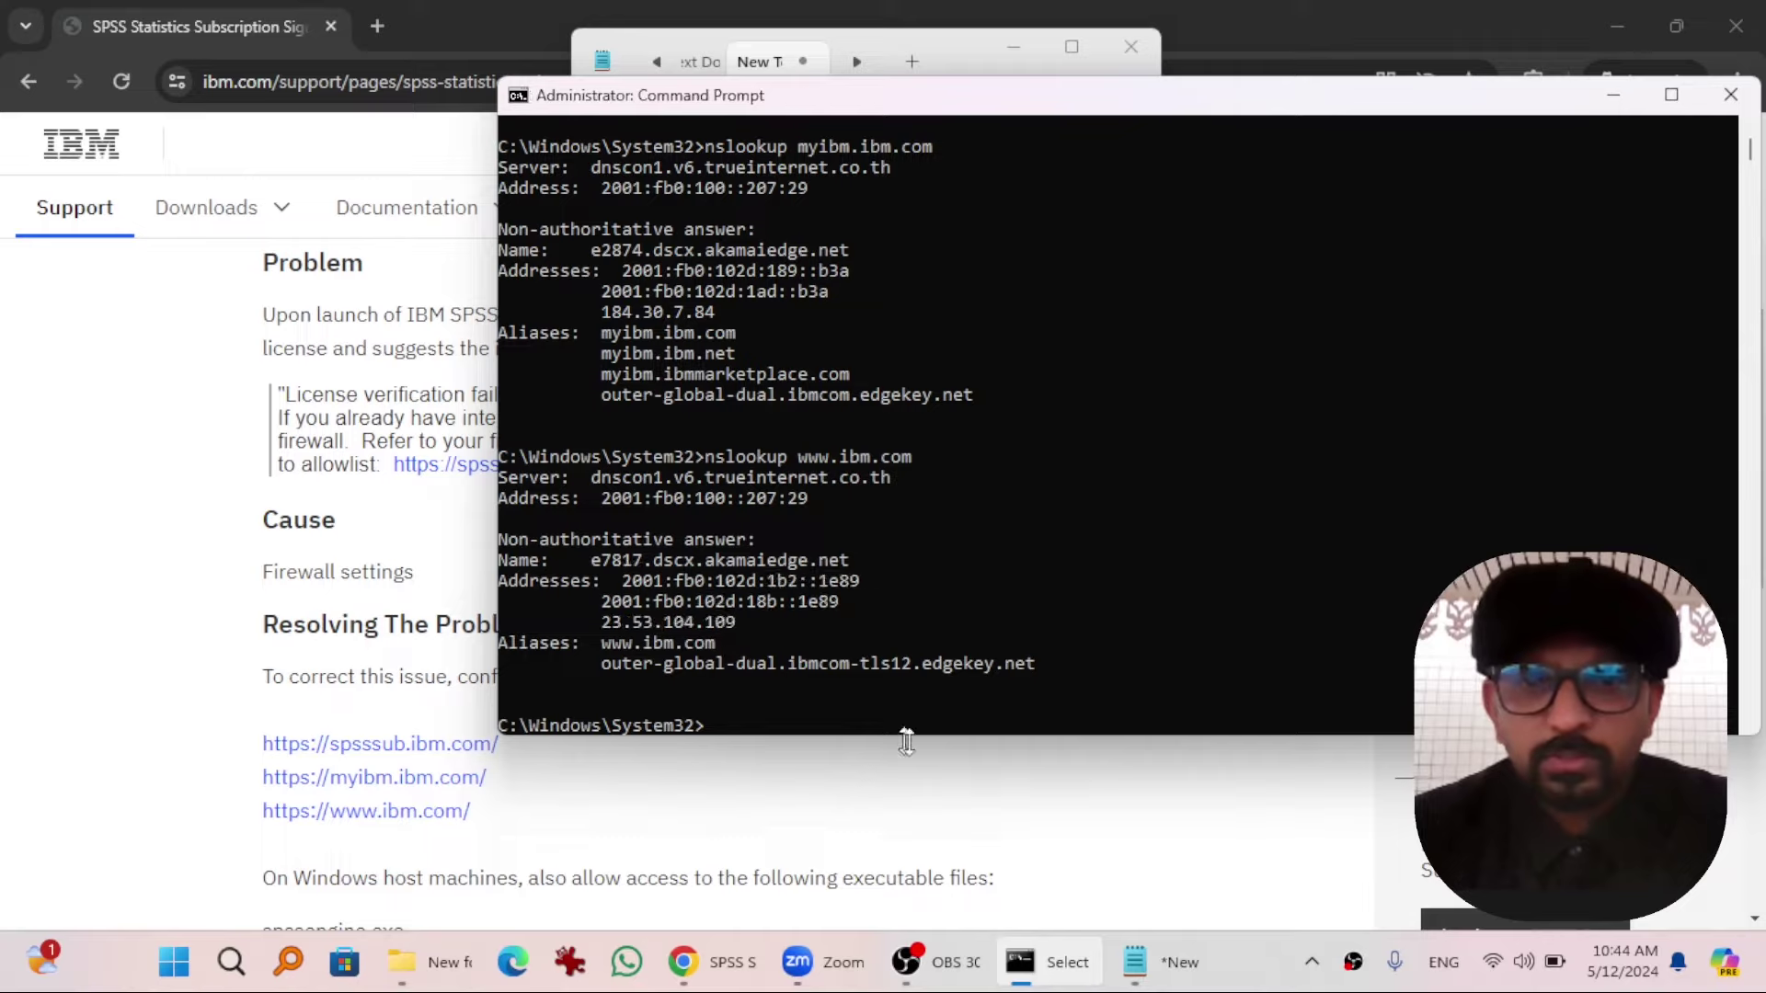
{"action": "left_click", "coordinate": [1159, 962]}
{"action": "key", "text": "ctrl+v"}
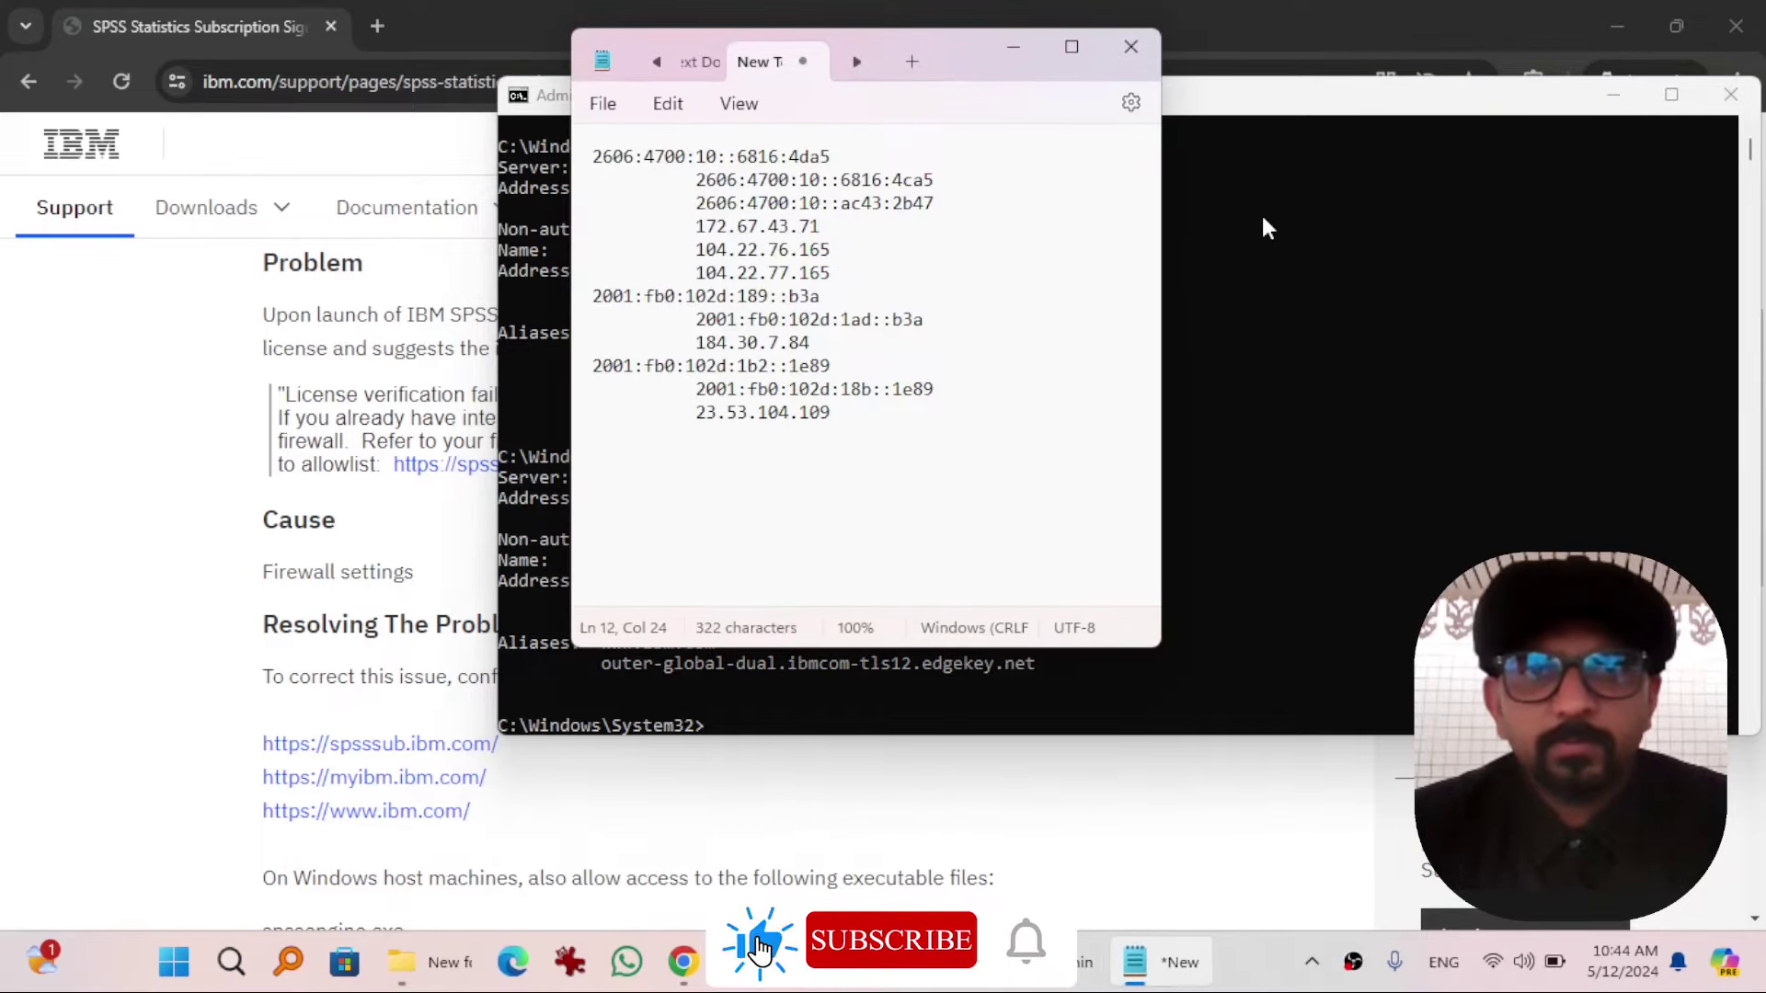
{"action": "left_click", "coordinate": [1266, 228]}
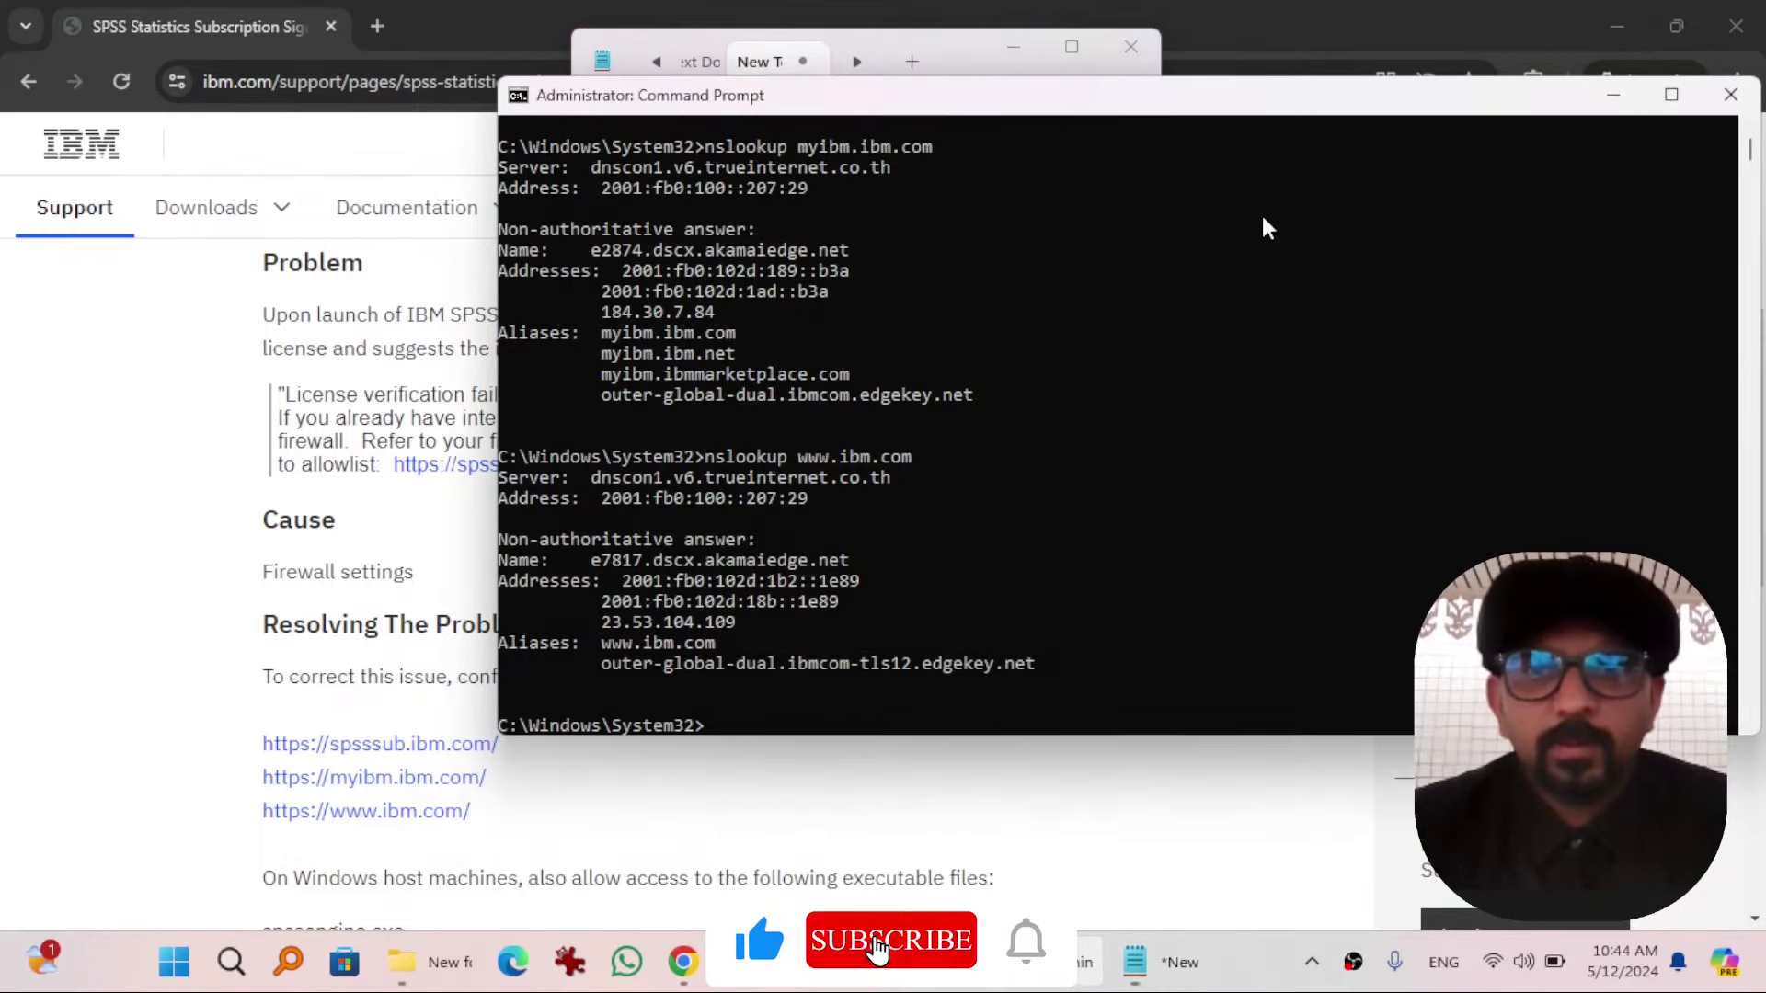
{"action": "left_click", "coordinate": [1734, 96]}
- Place Notepad beside the support page and highlight the addresses, including 172.67.43.71 through 104.22.77.165
{"action": "left_click_drag", "start_coordinate": [938, 55], "coordinate": [1232, 283]}
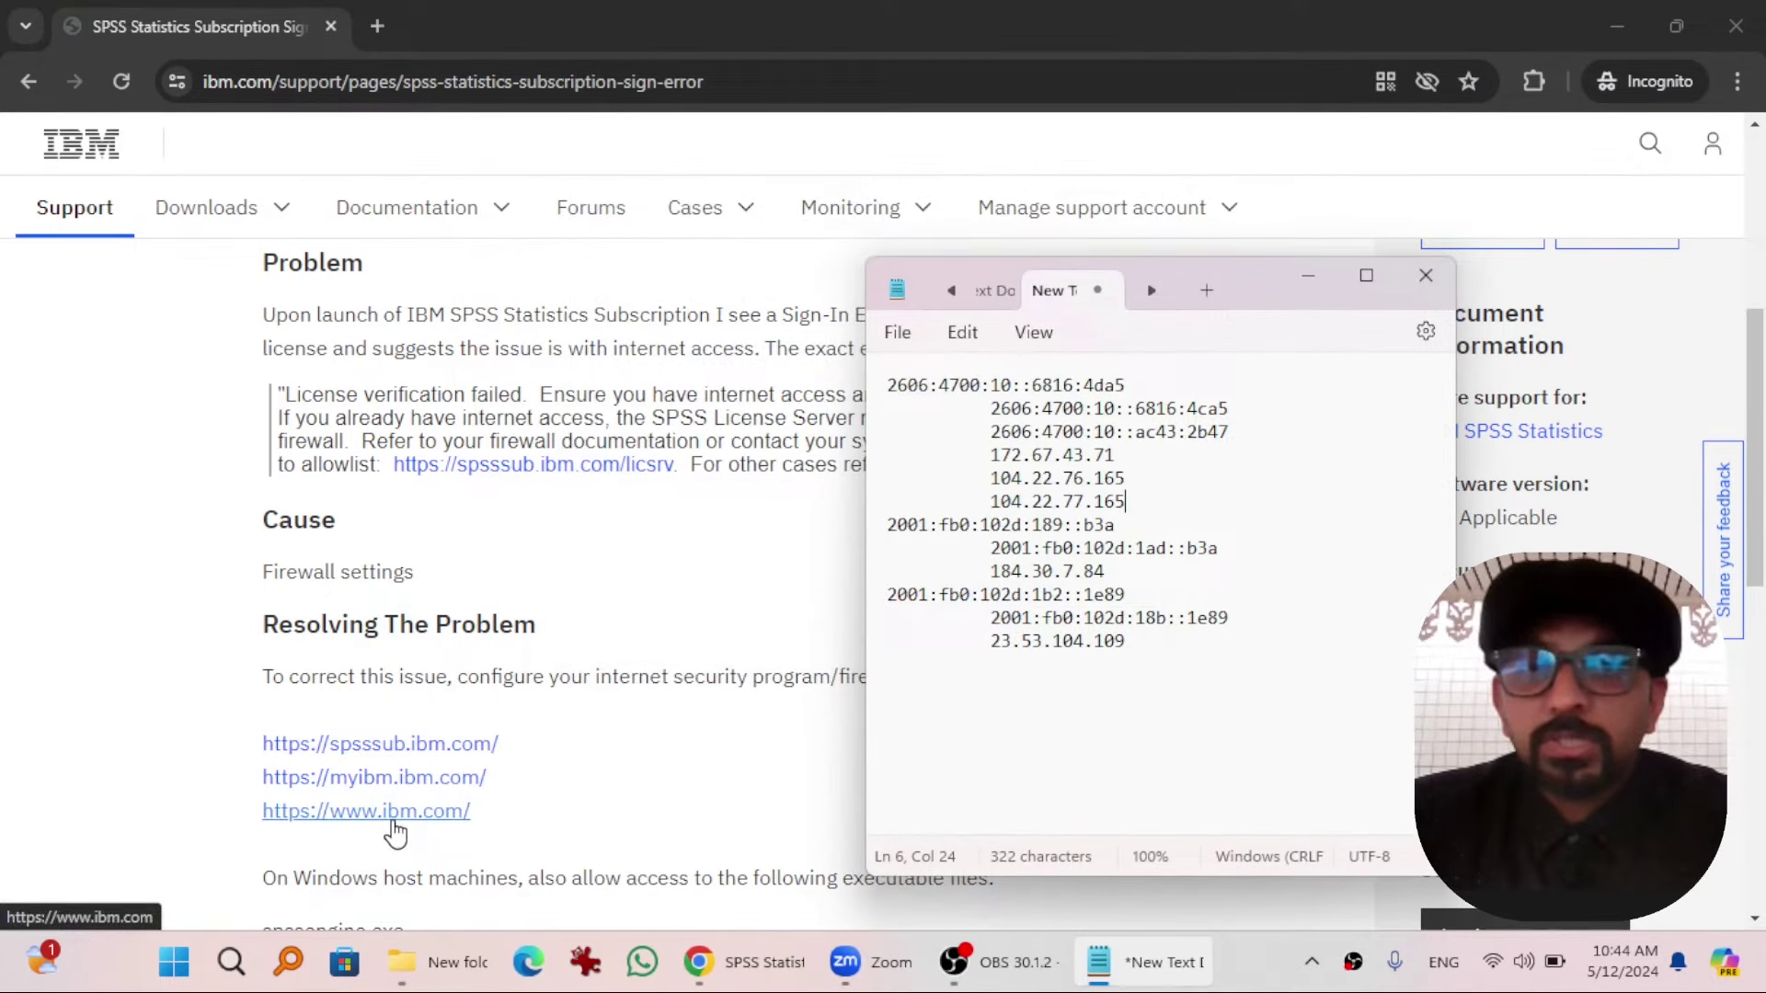
{"action": "left_click", "coordinate": [1094, 528]}
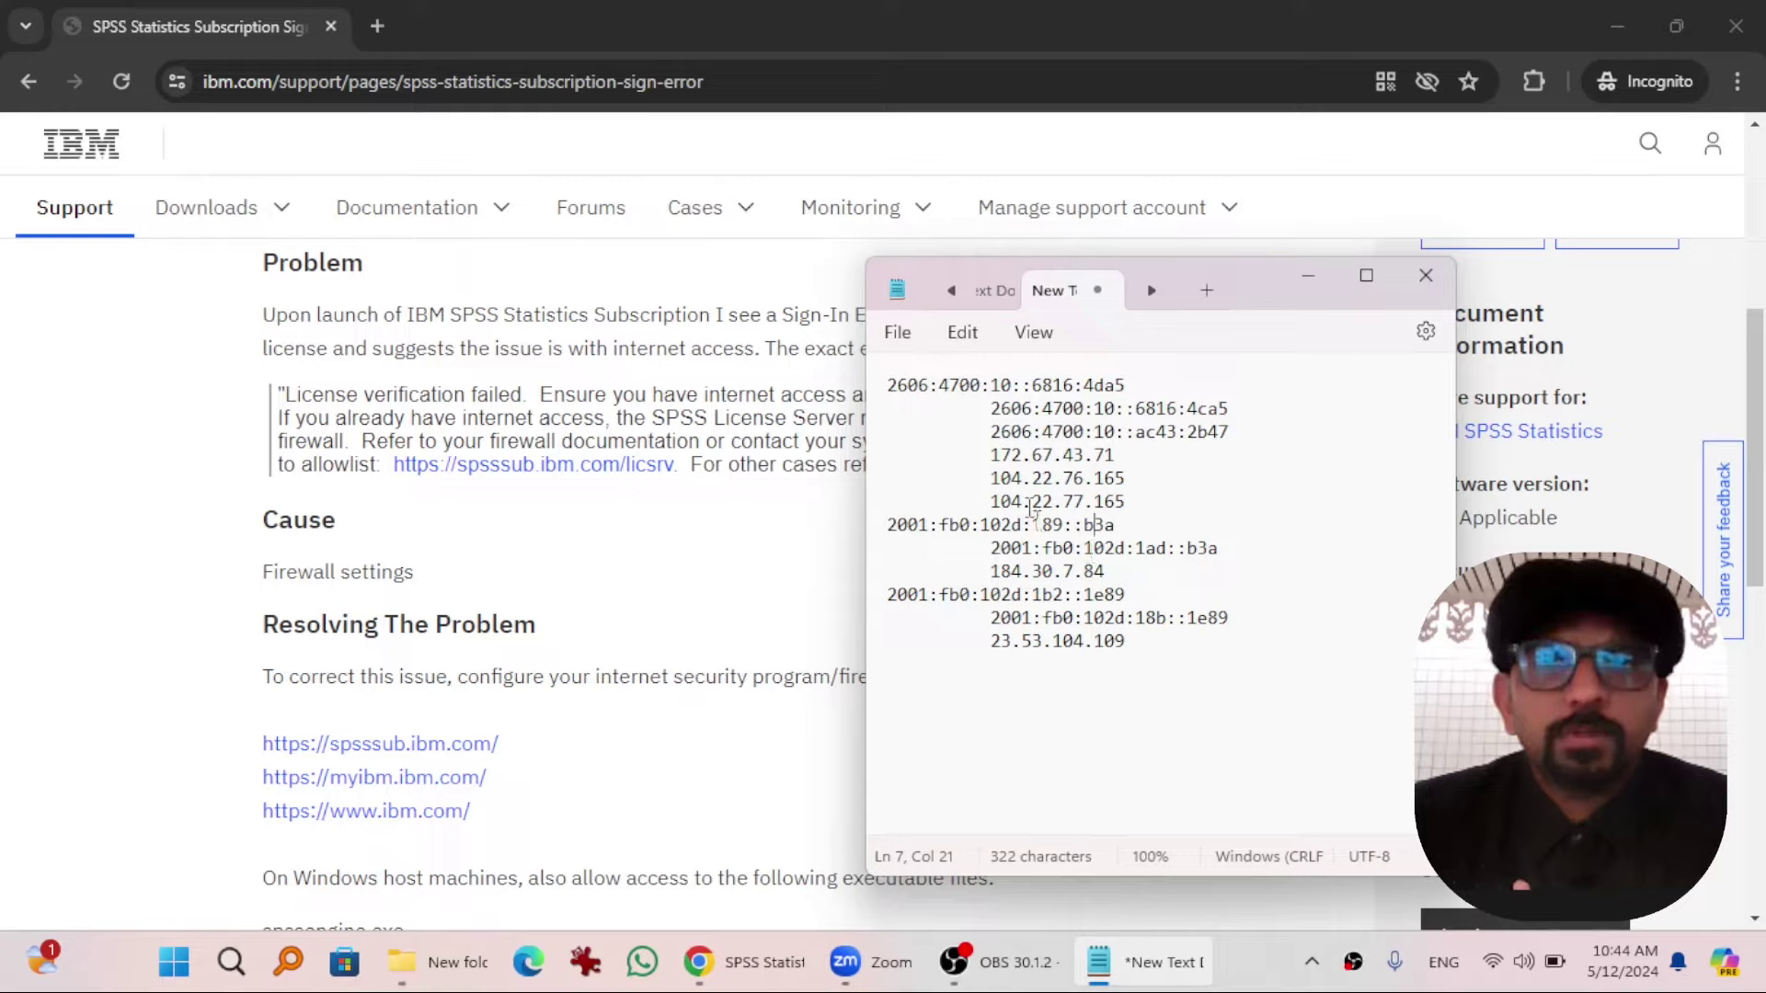
{"action": "left_click_drag", "start_coordinate": [992, 454], "coordinate": [1125, 507]}
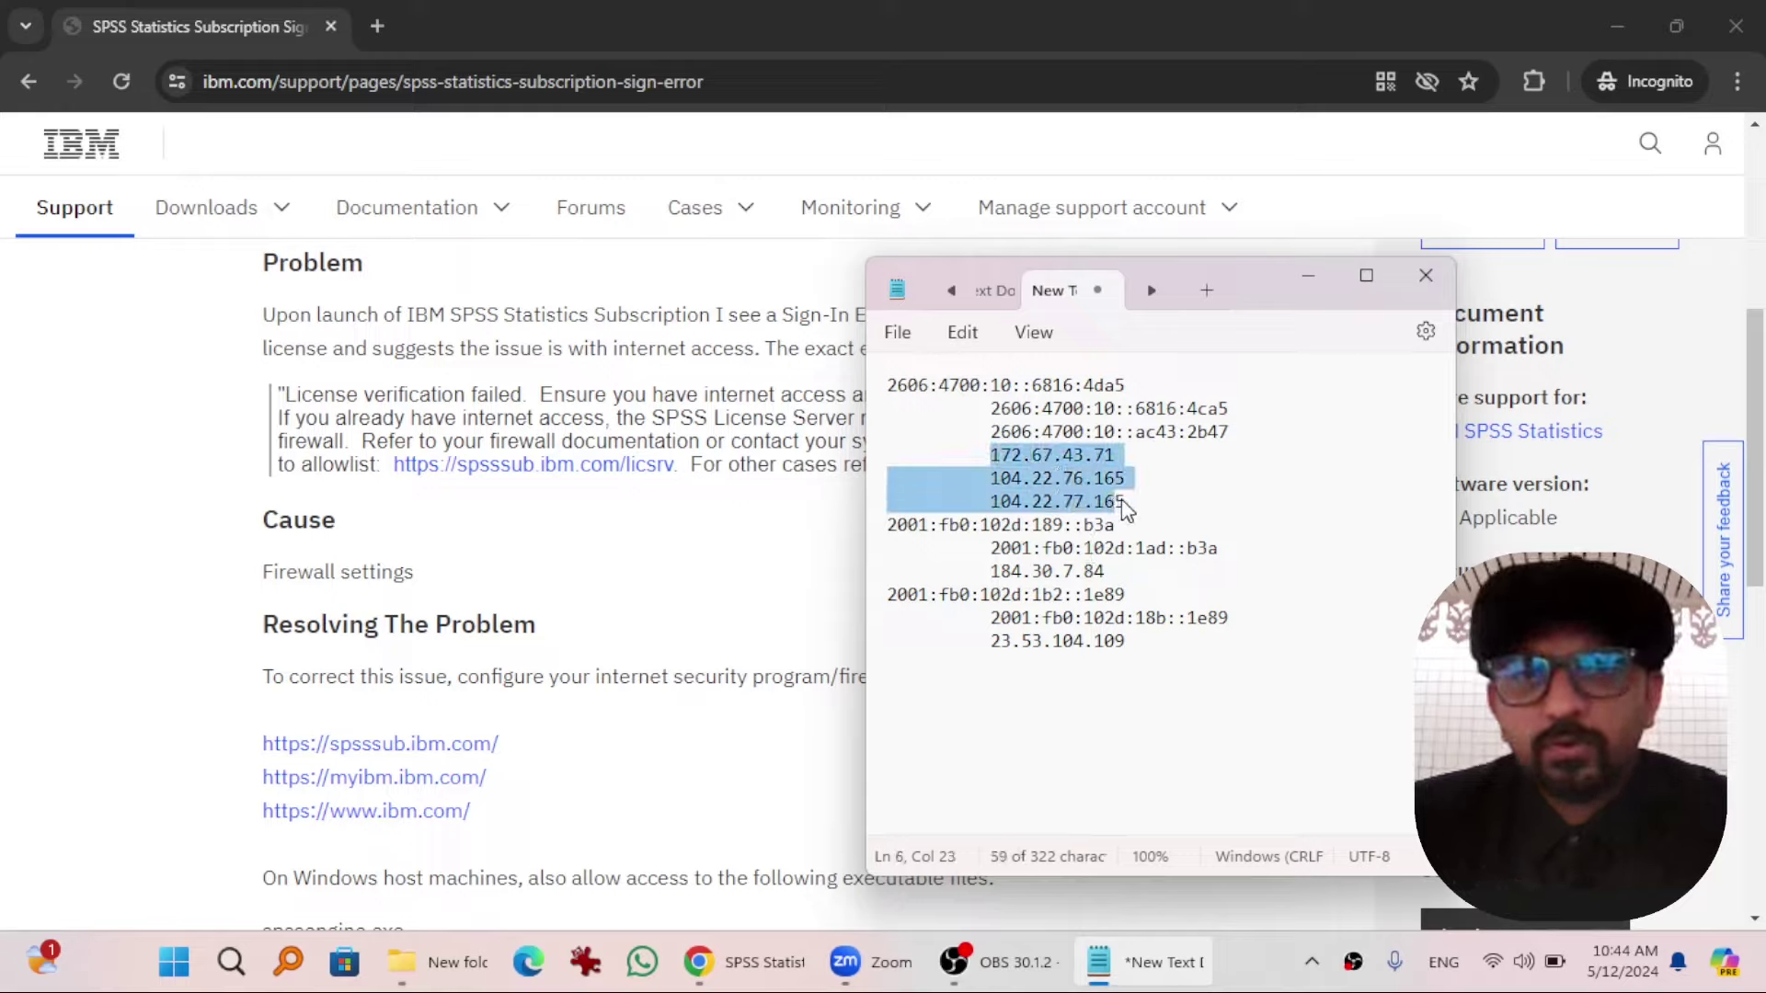
{"action": "left_click_drag", "start_coordinate": [1125, 508], "coordinate": [1143, 504]}
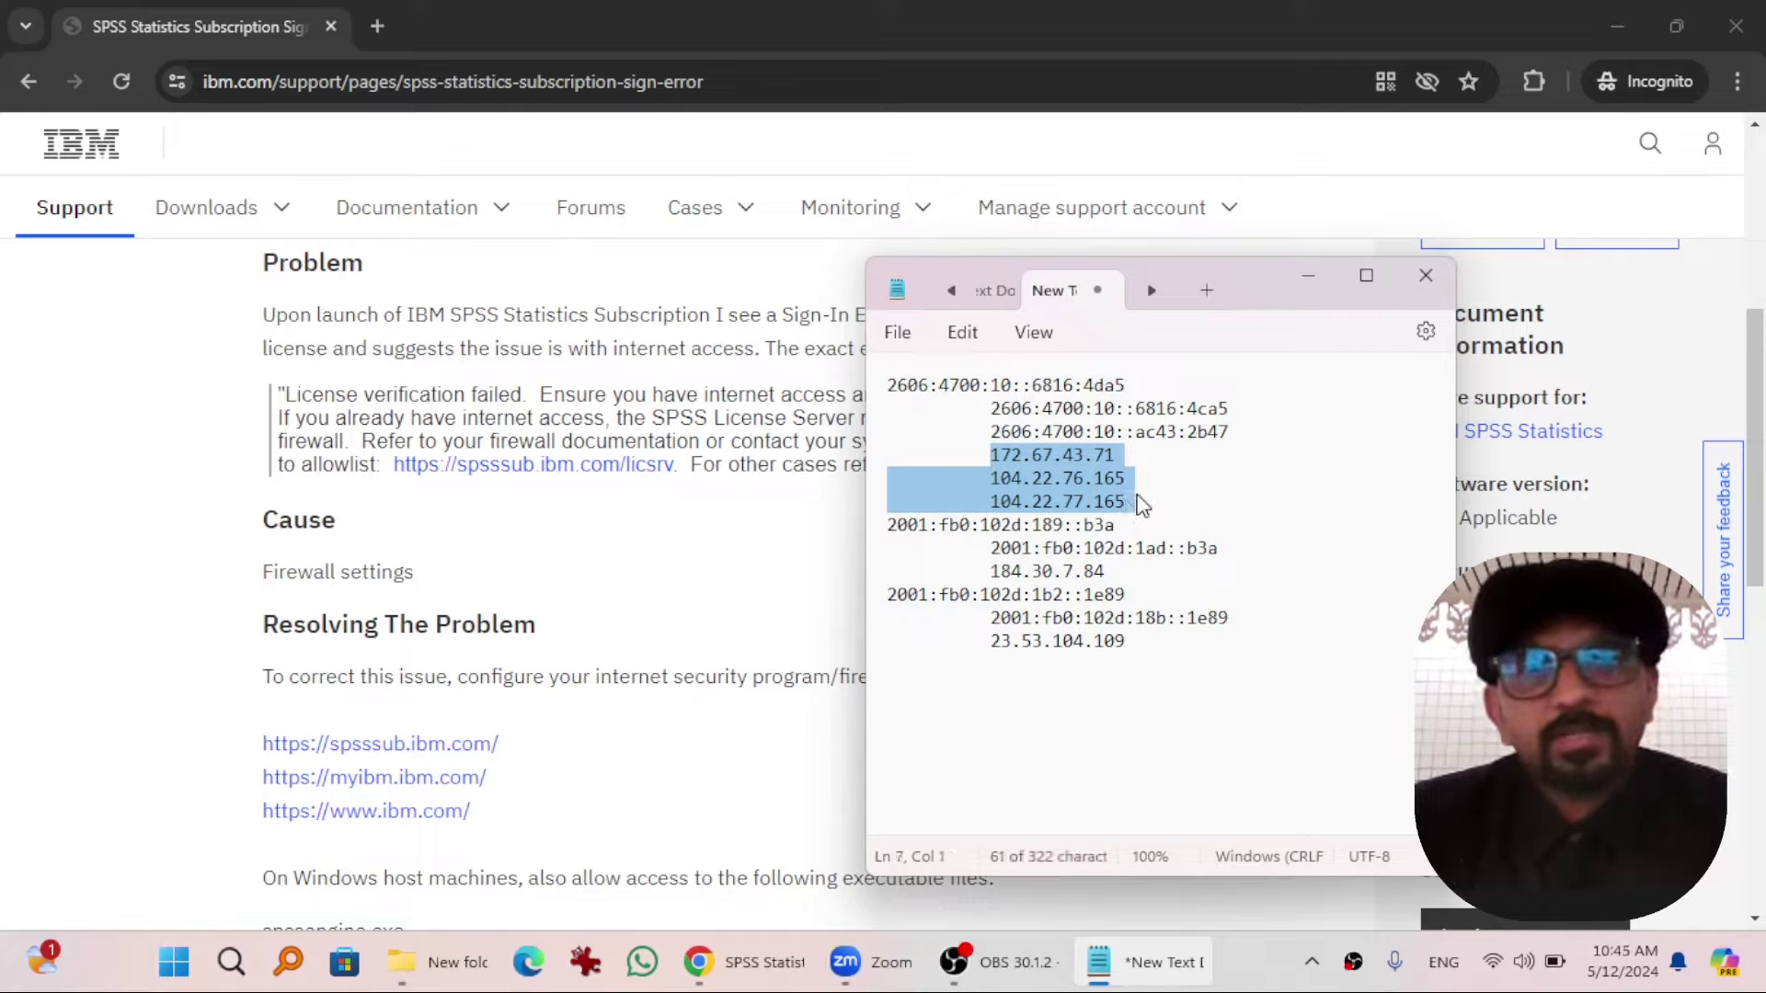
{"action": "left_click", "coordinate": [996, 459]}
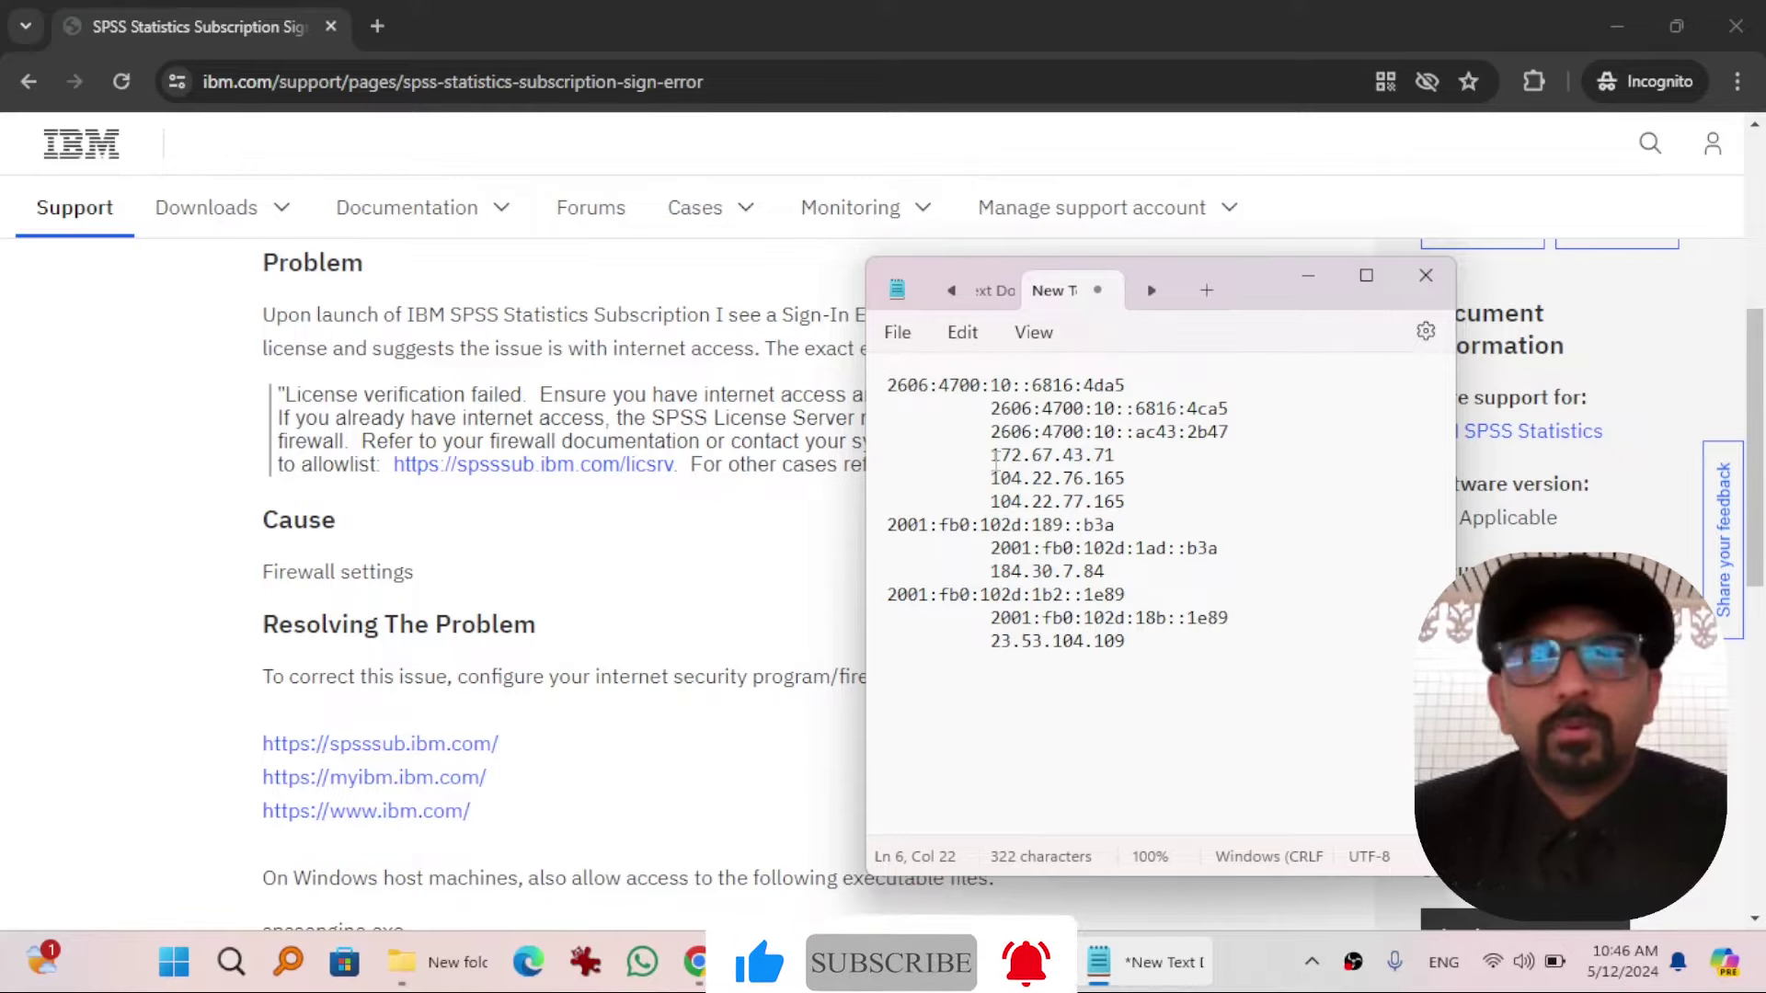
{"action": "left_click", "coordinate": [1143, 644]}
{"action": "left_click_drag", "start_coordinate": [1129, 643], "coordinate": [859, 400]}
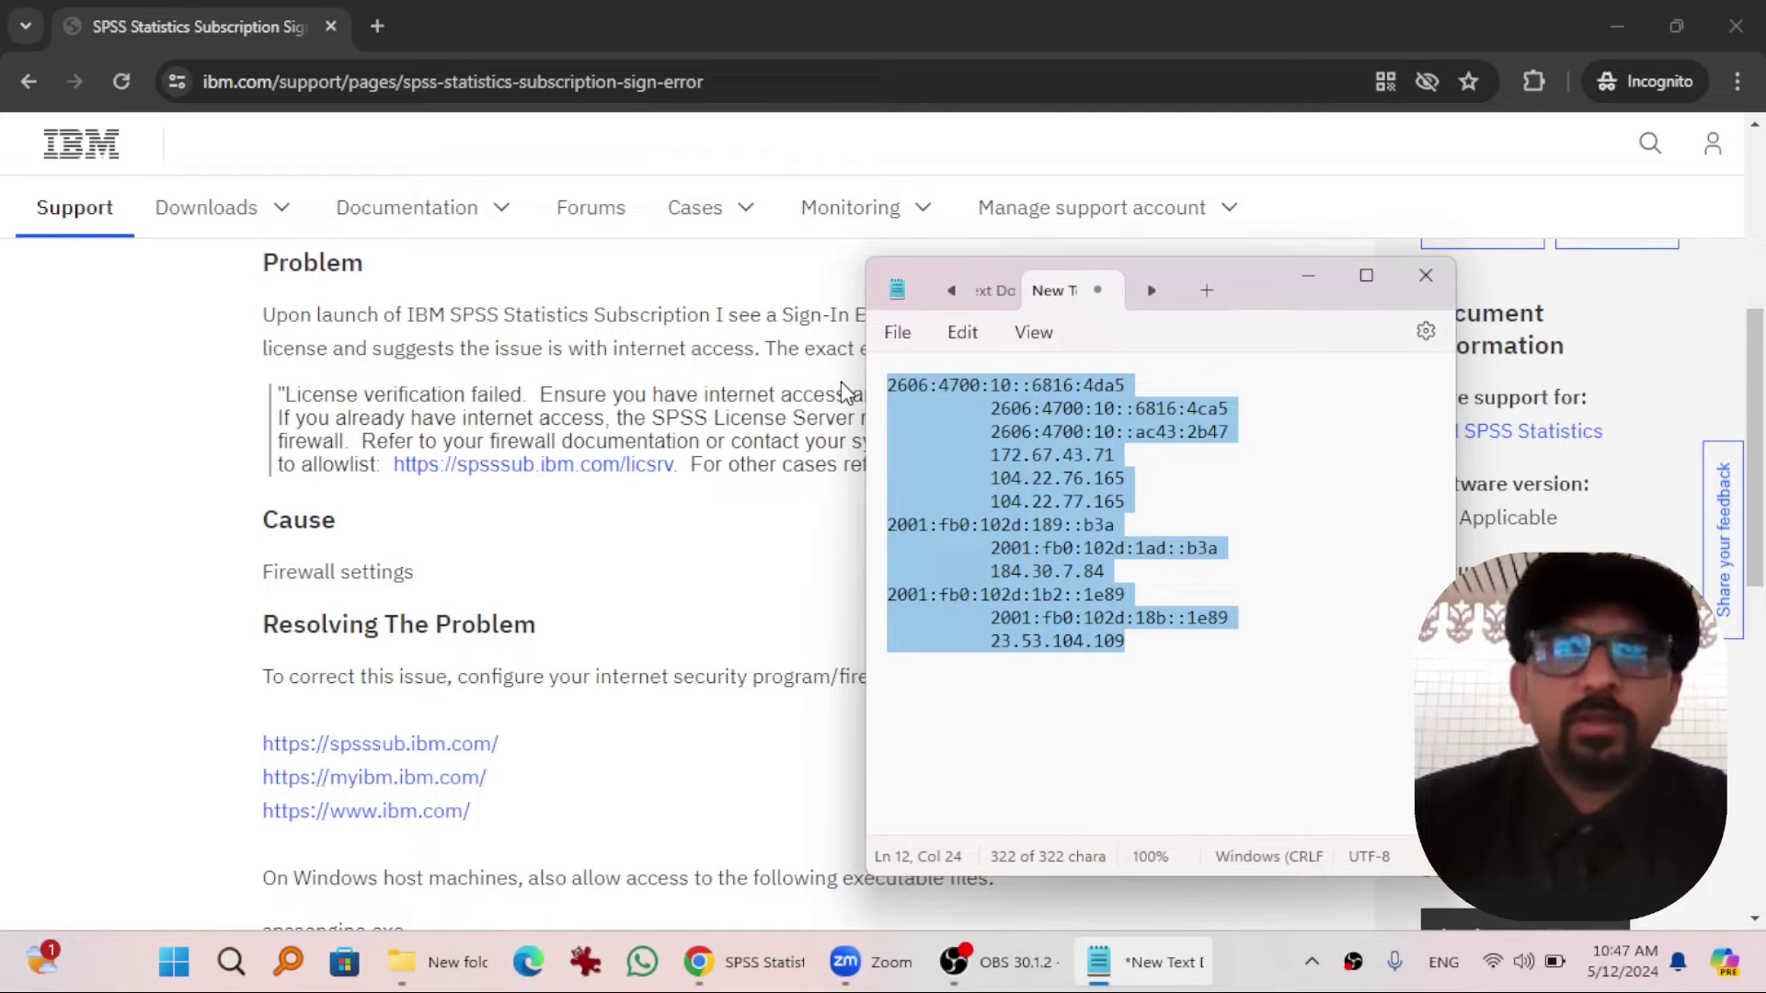
{"action": "left_click", "coordinate": [1115, 455]}
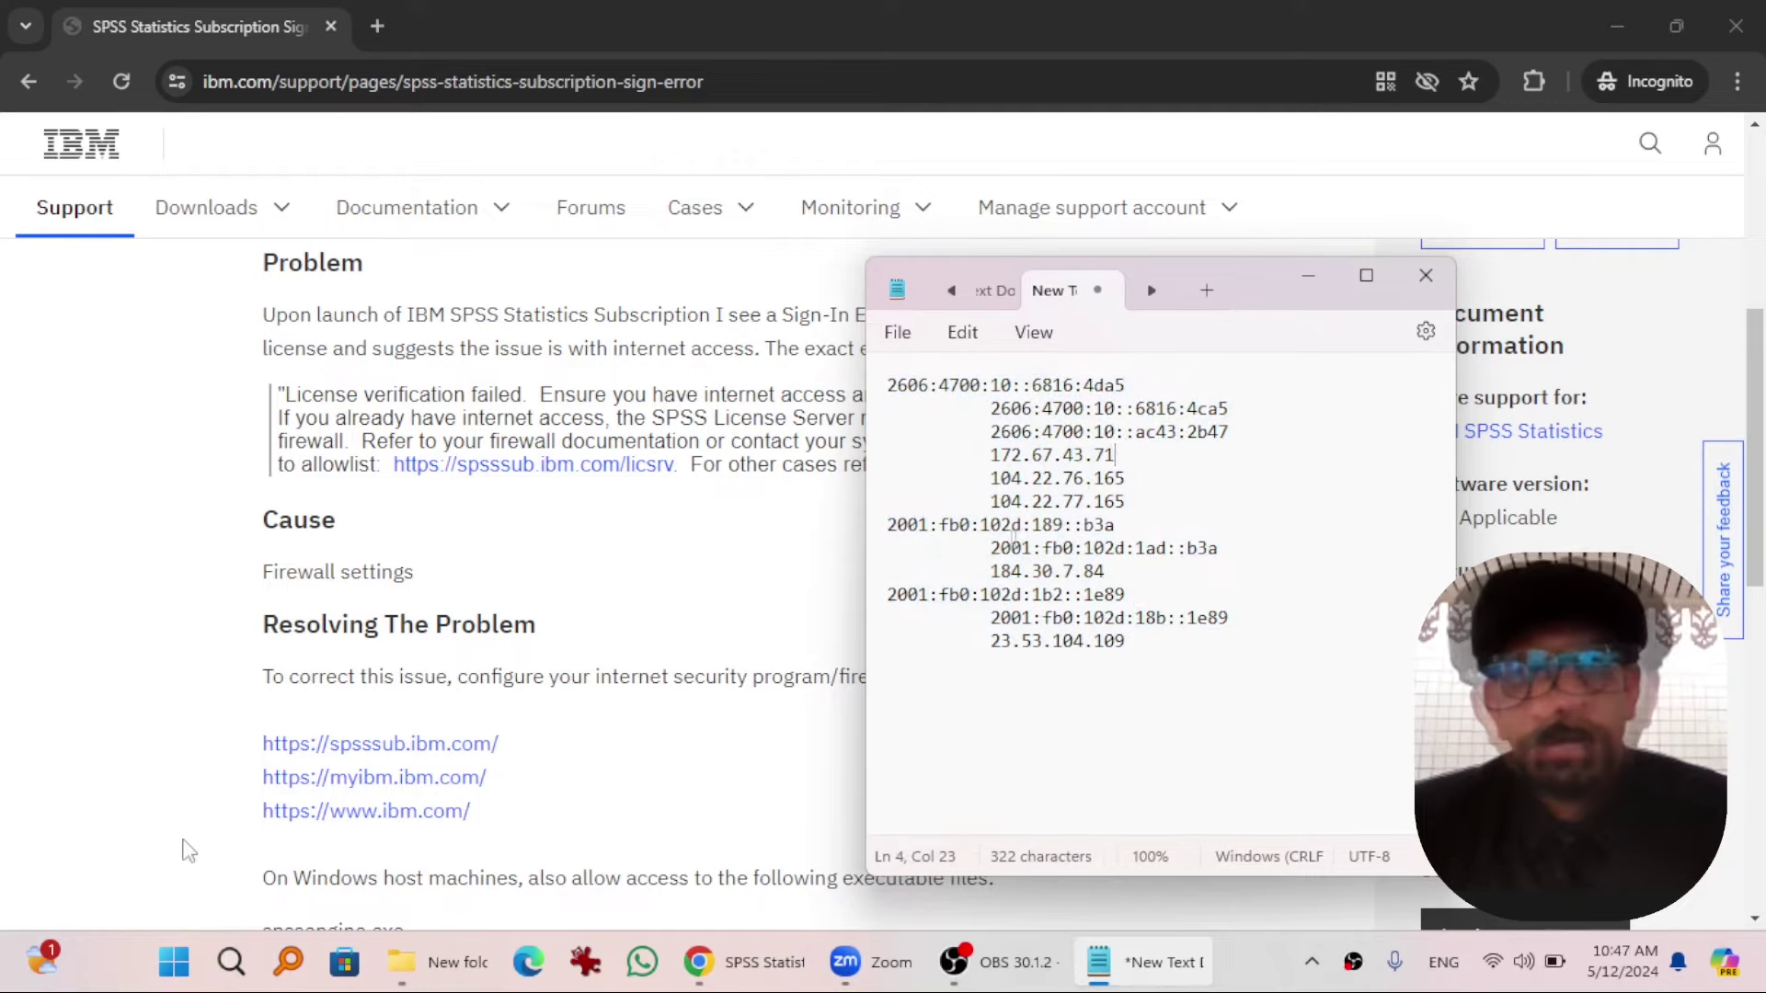
- Search 'firewall' and open Advanced settings from Firewall & network protection
{"action": "left_click", "coordinate": [173, 962]}
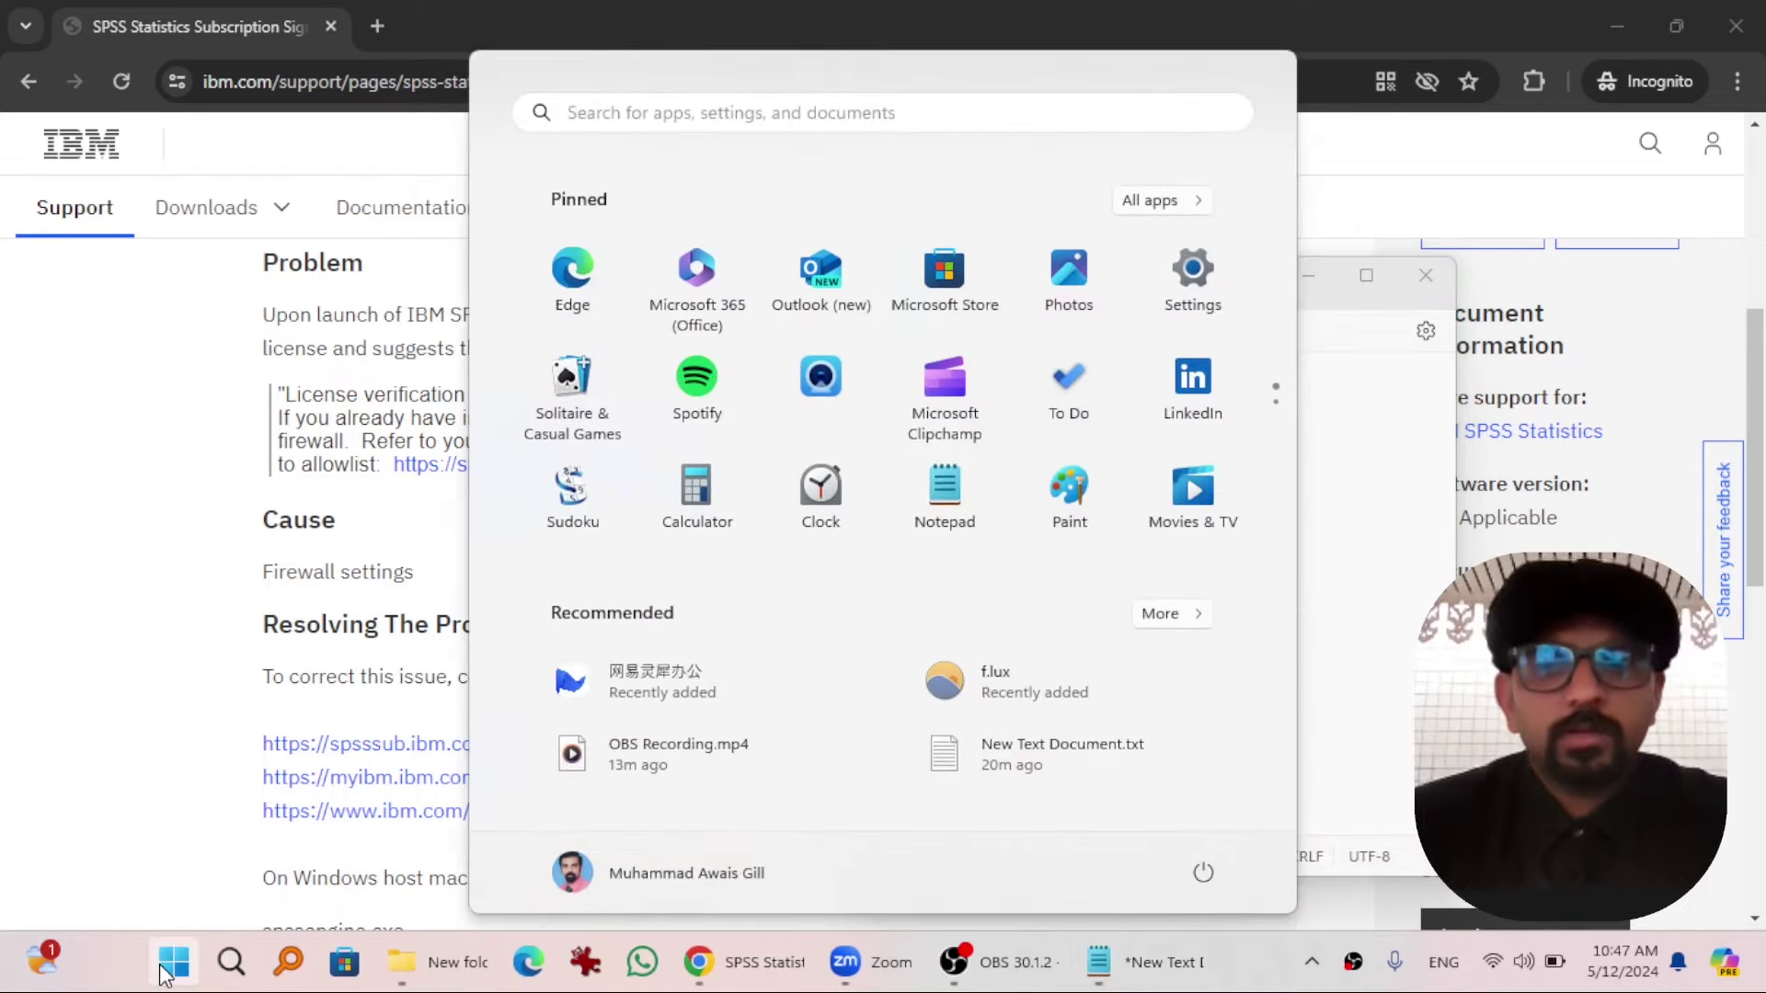
{"action": "type", "text": "firewall"}
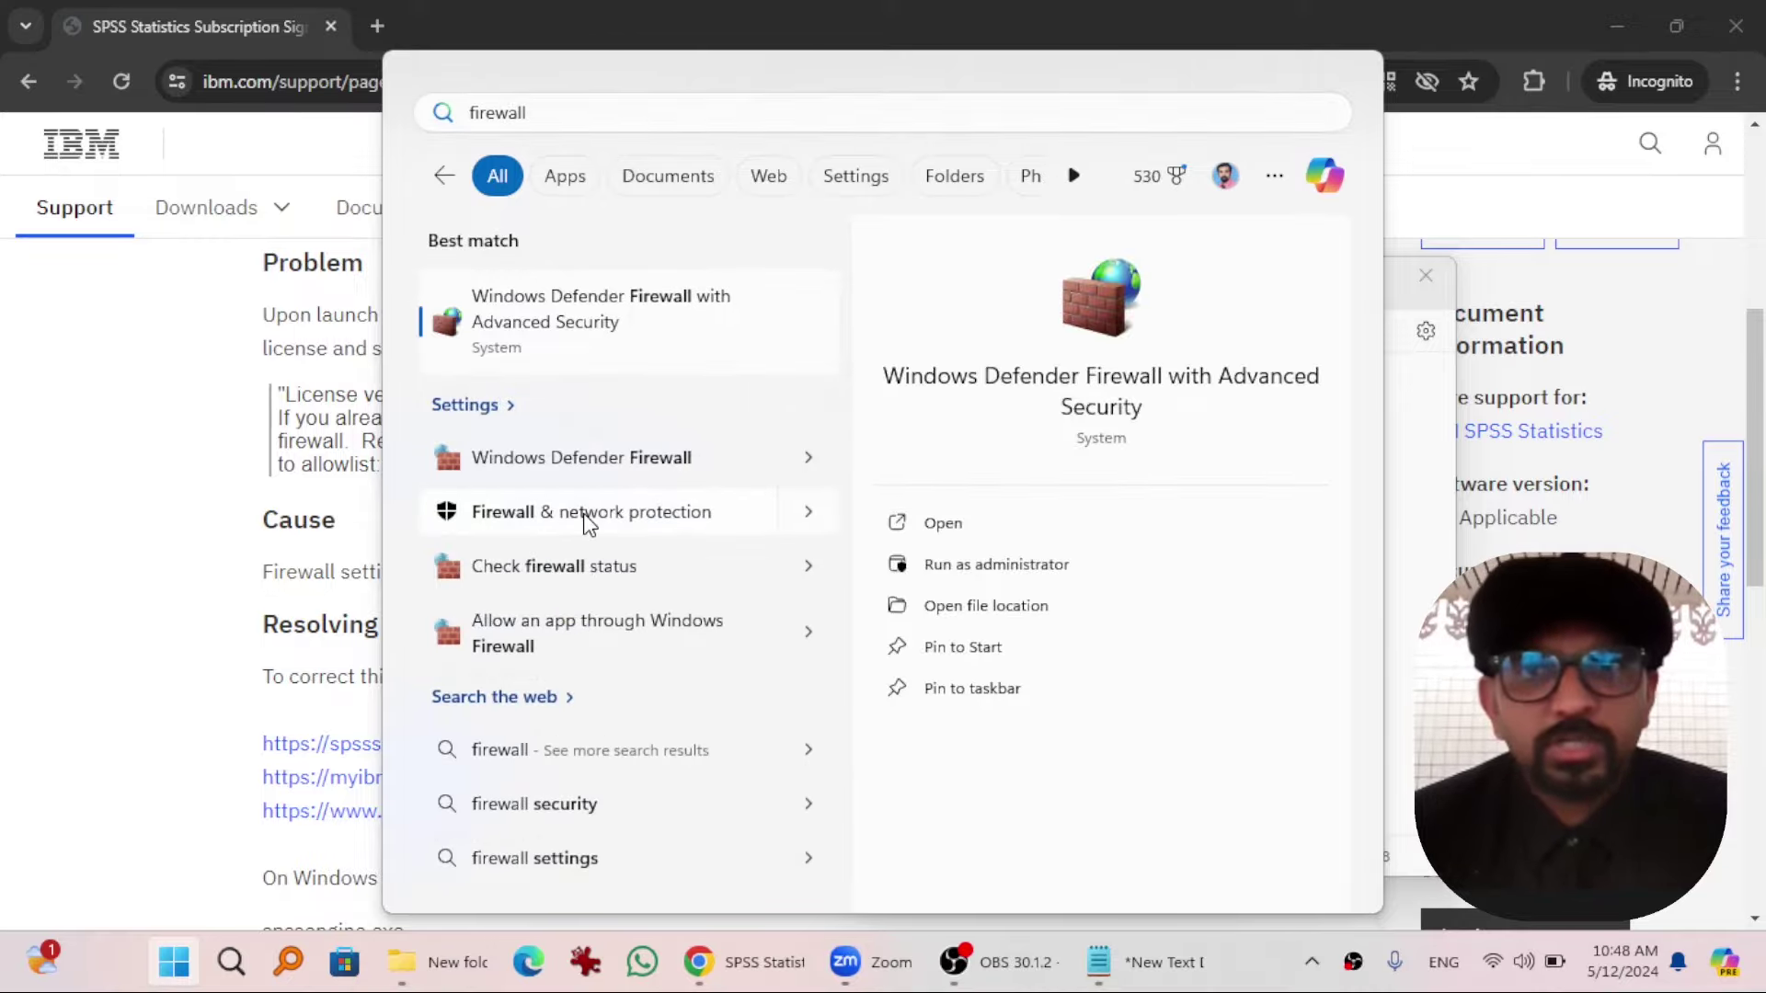
{"action": "left_click", "coordinate": [584, 521]}
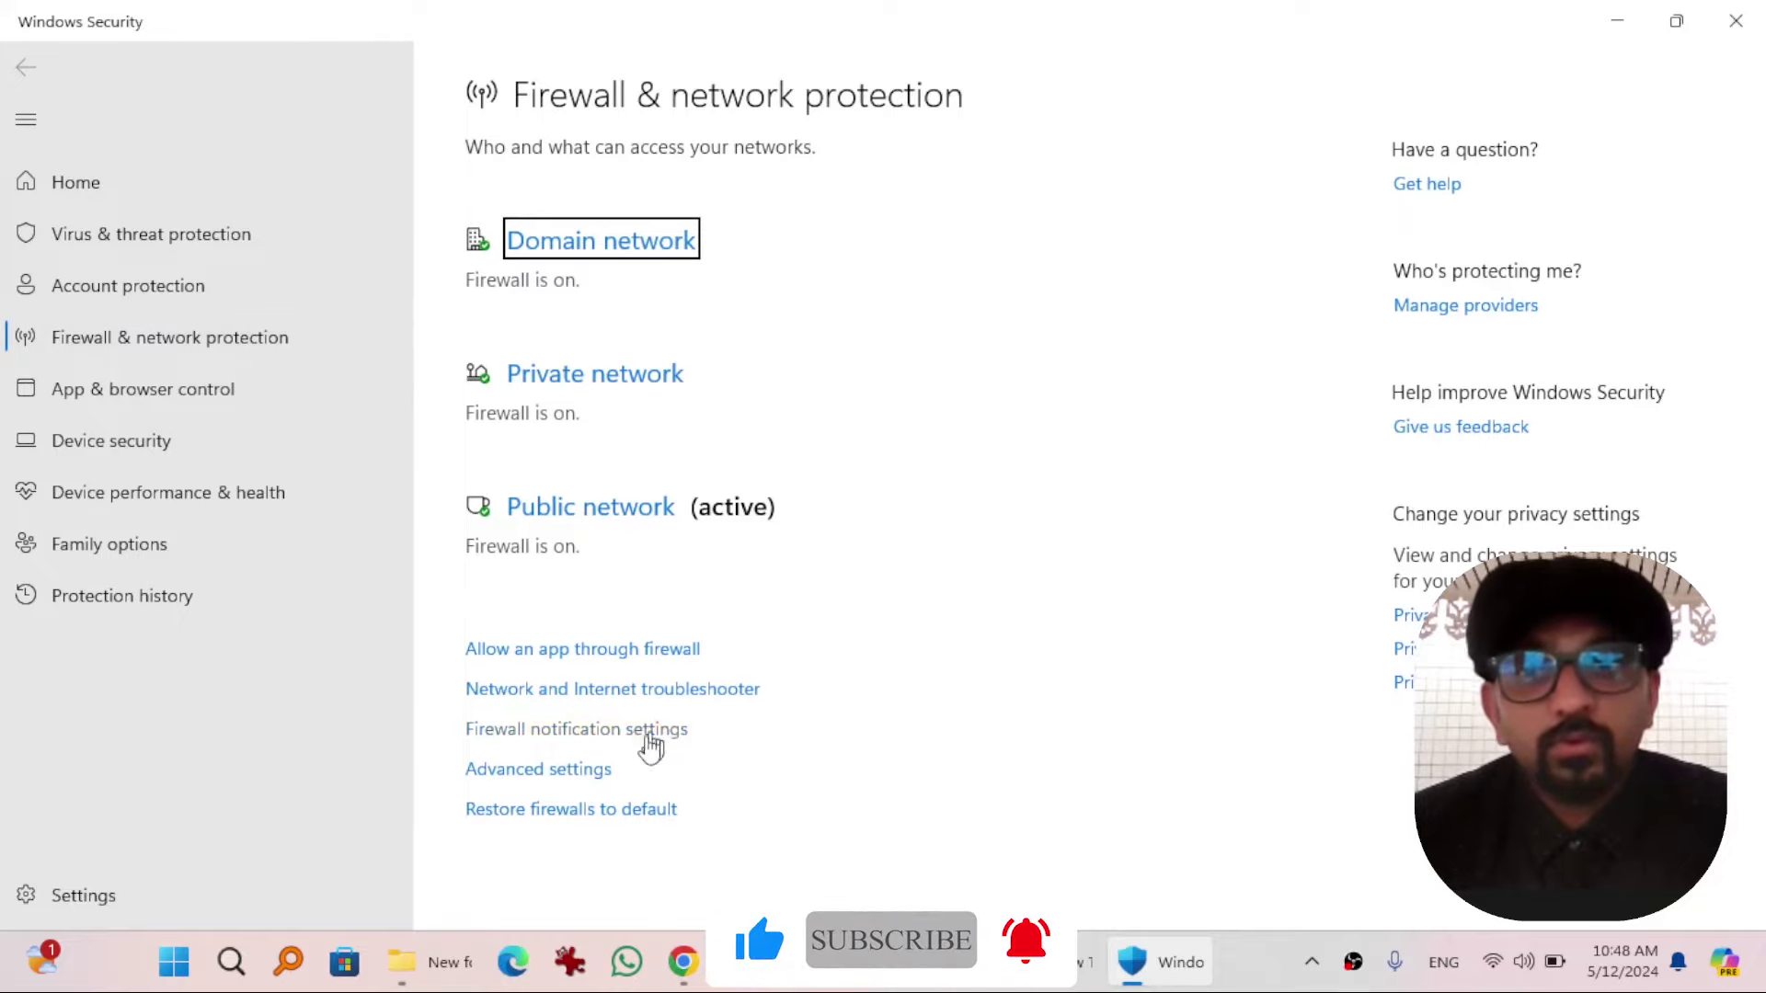
{"action": "left_click", "coordinate": [544, 773]}
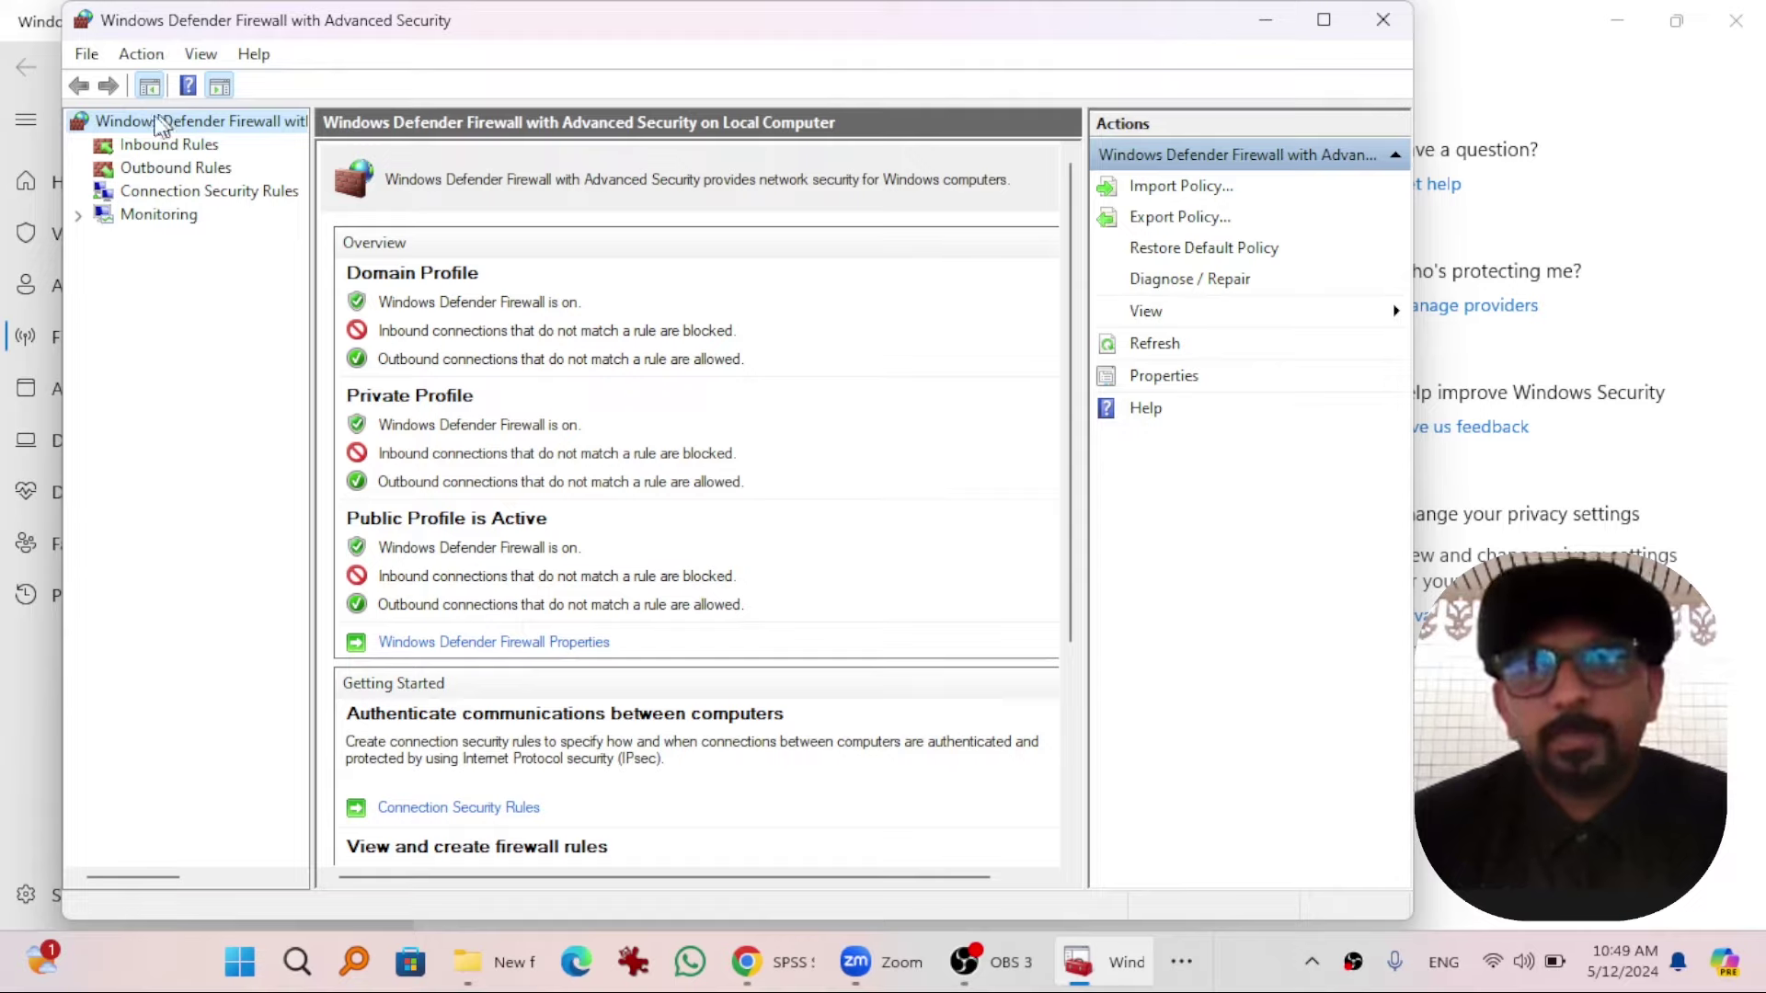
- Select Outbound Rules and launch the New Rule wizard
{"action": "left_click", "coordinate": [155, 168]}
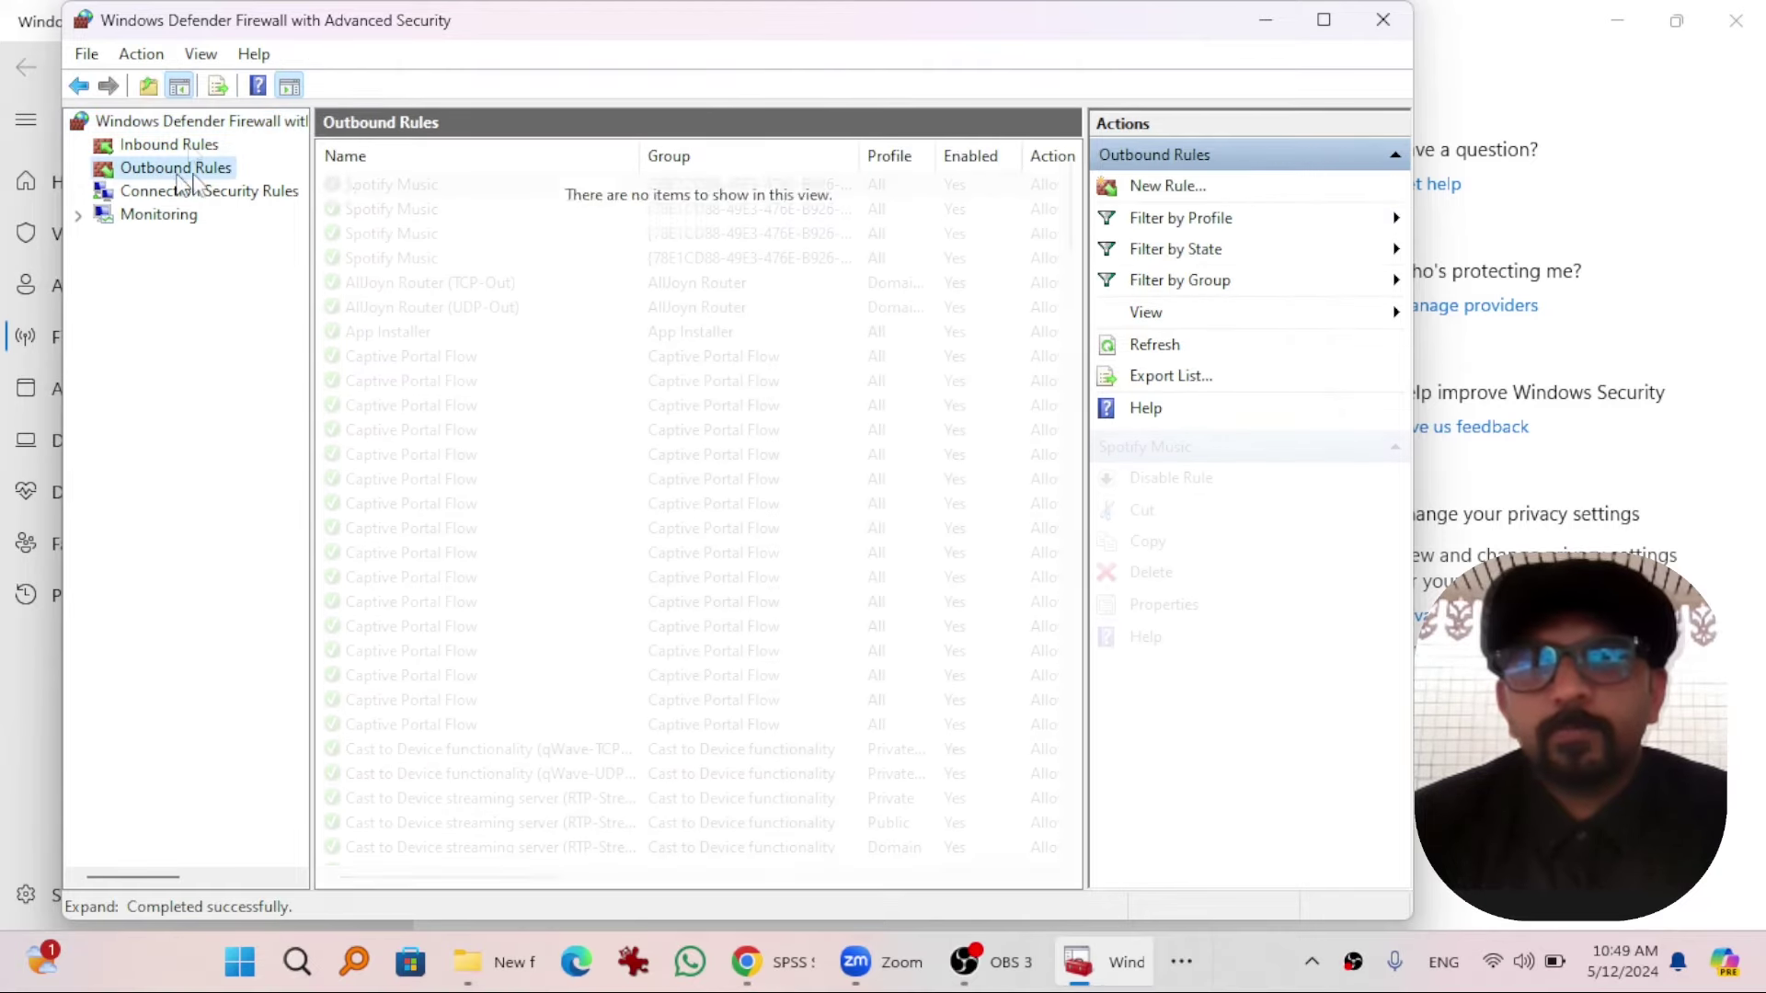
{"action": "left_click", "coordinate": [193, 122]}
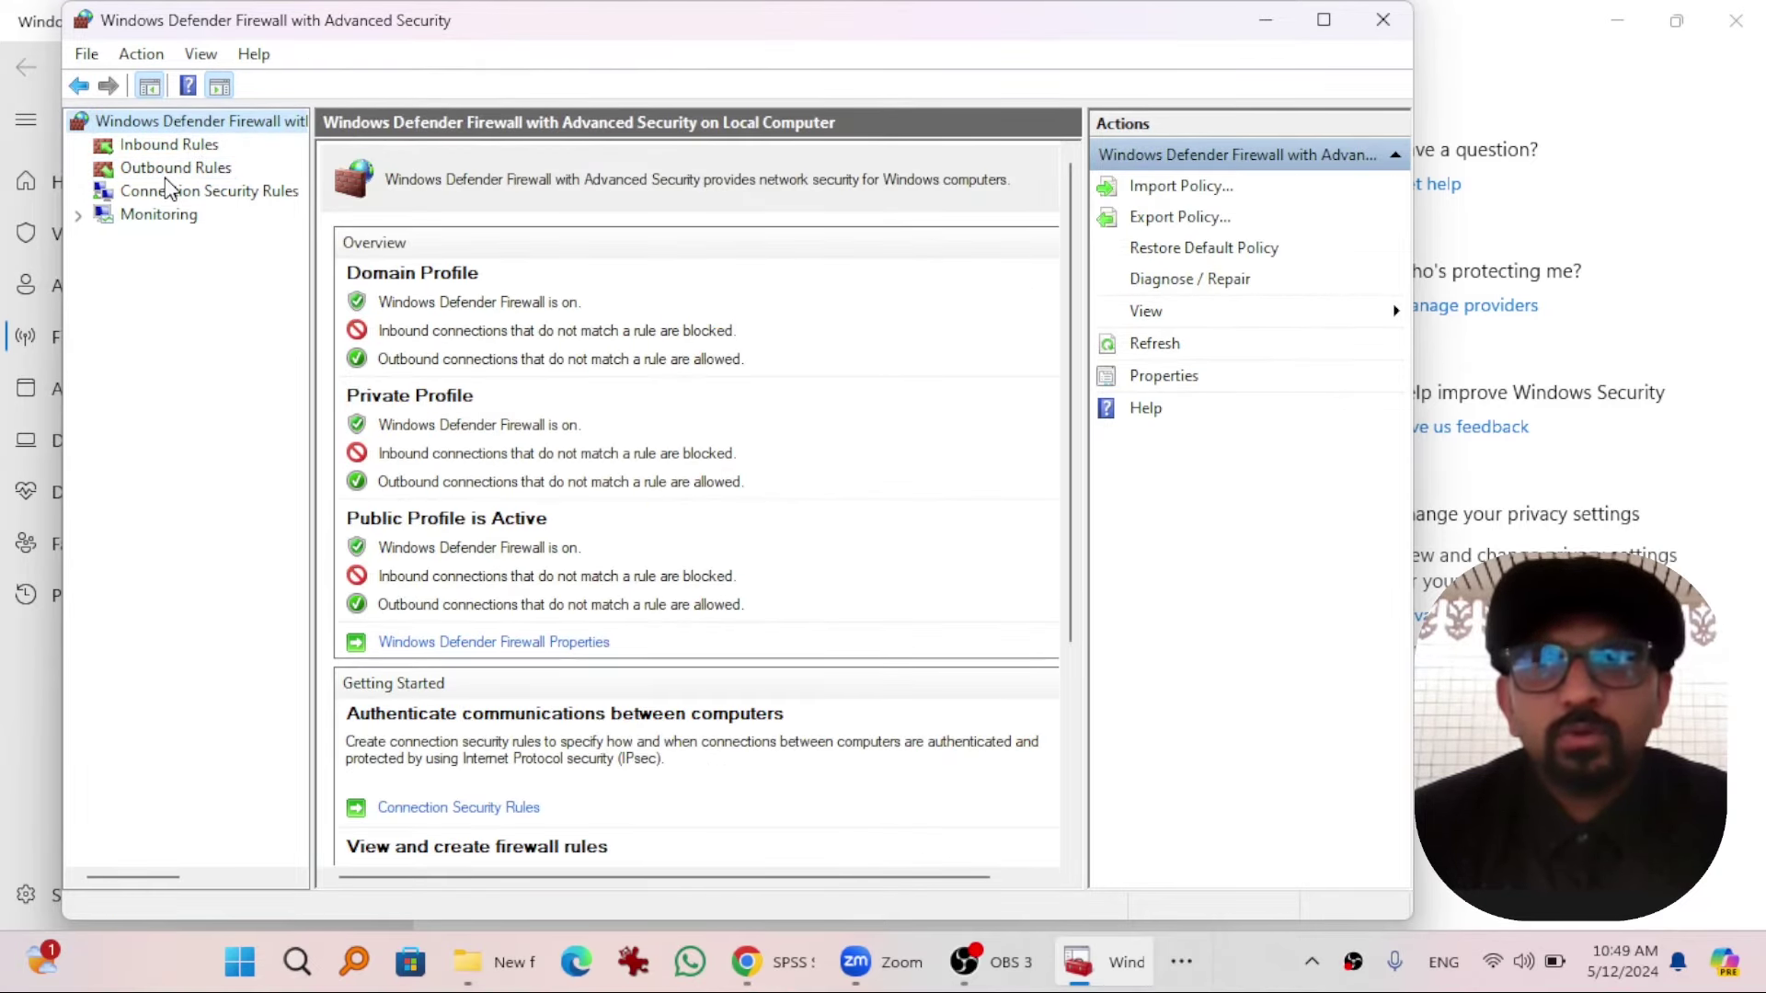
{"action": "left_click", "coordinate": [176, 167]}
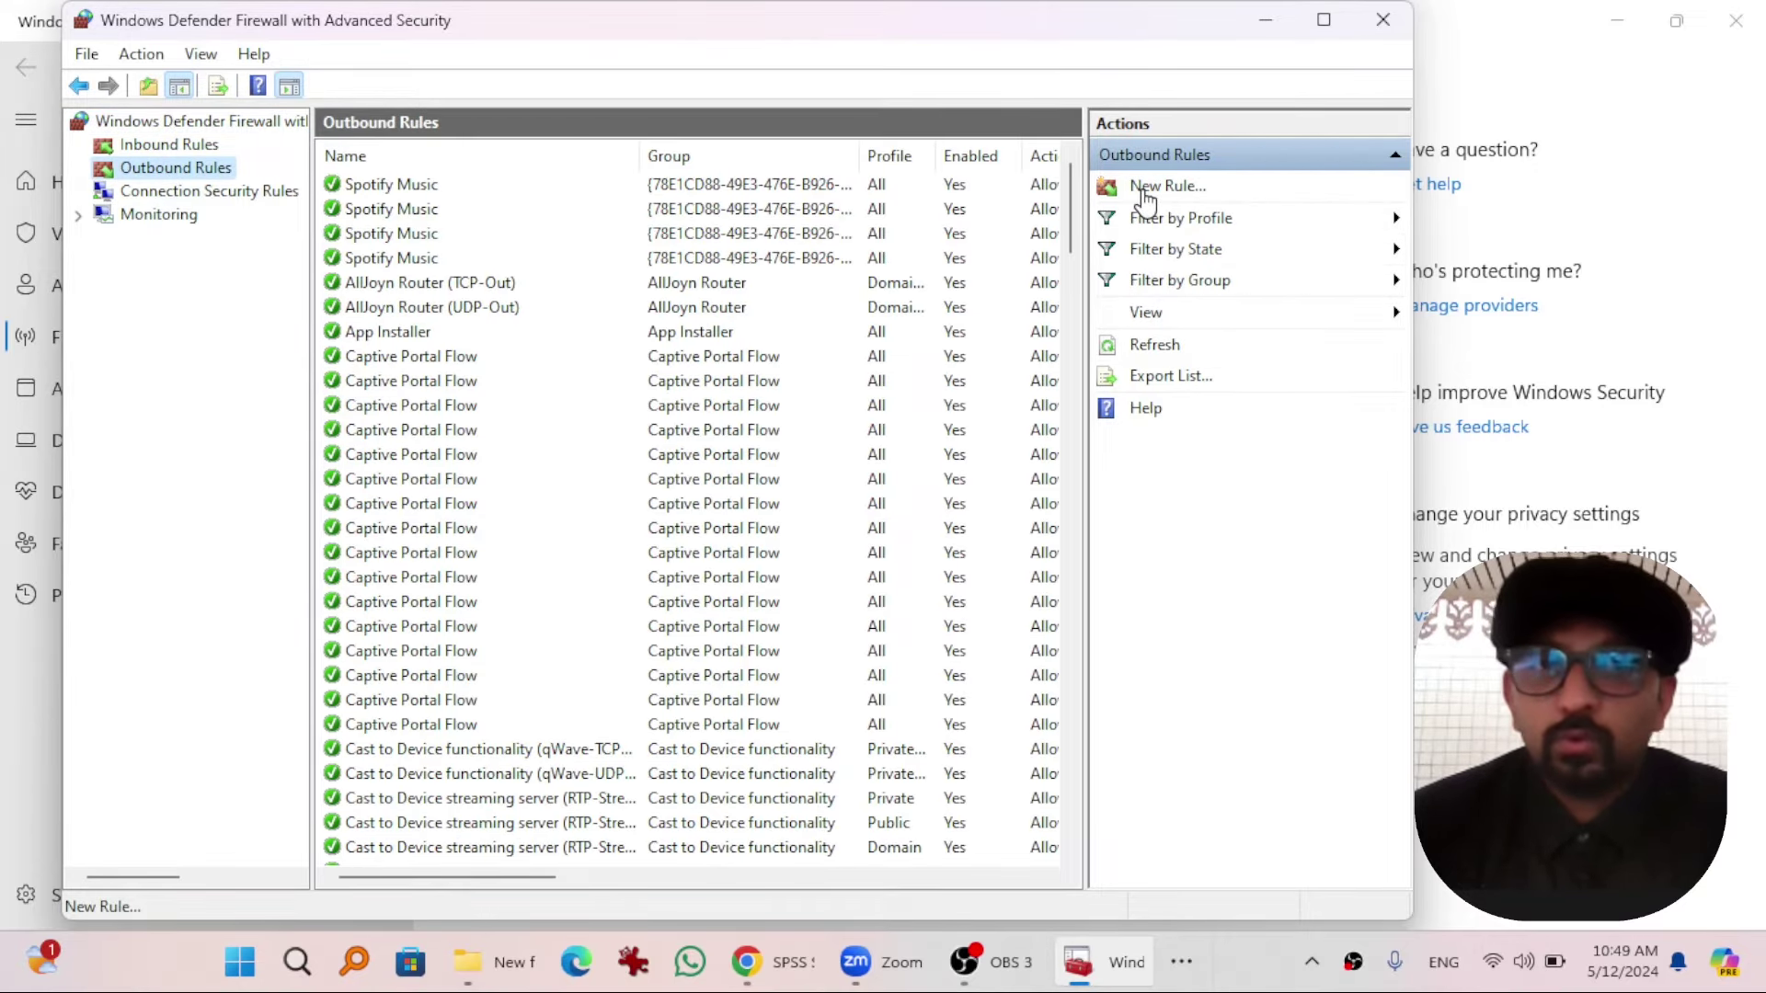
{"action": "left_click", "coordinate": [1166, 187]}
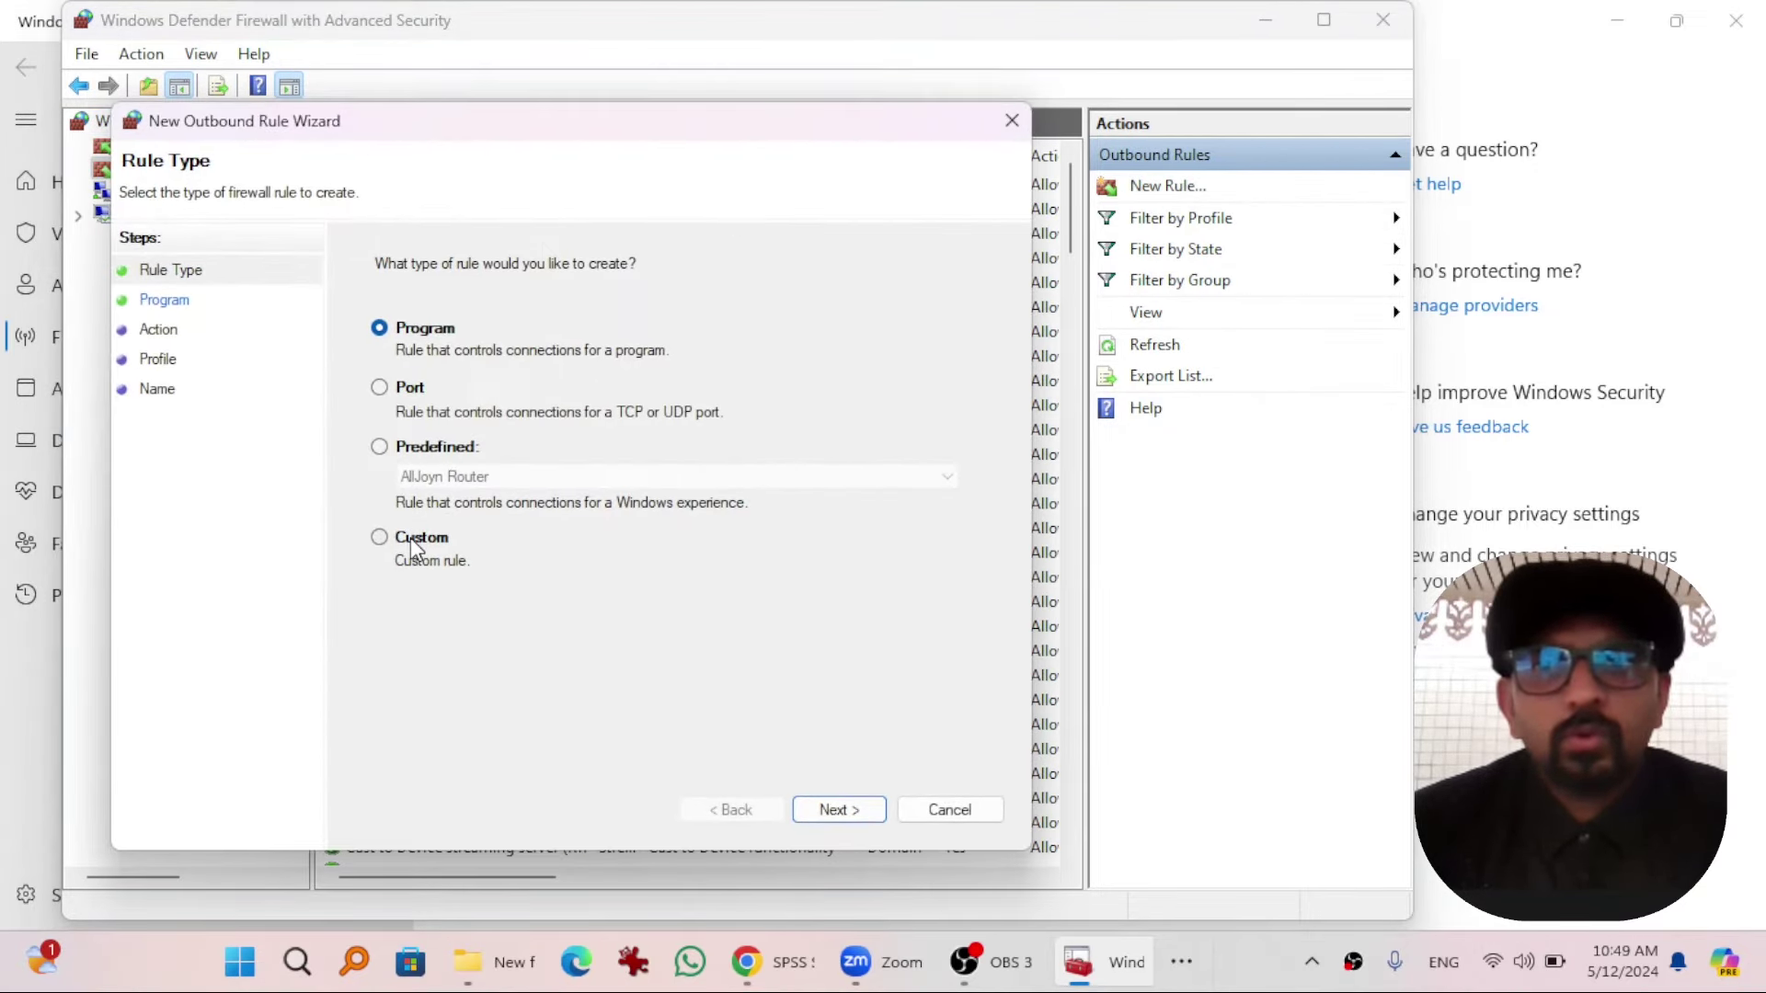
- Choose a Custom rule type and limit remote IPs to 'These IP addresses'
{"action": "left_click", "coordinate": [410, 538]}
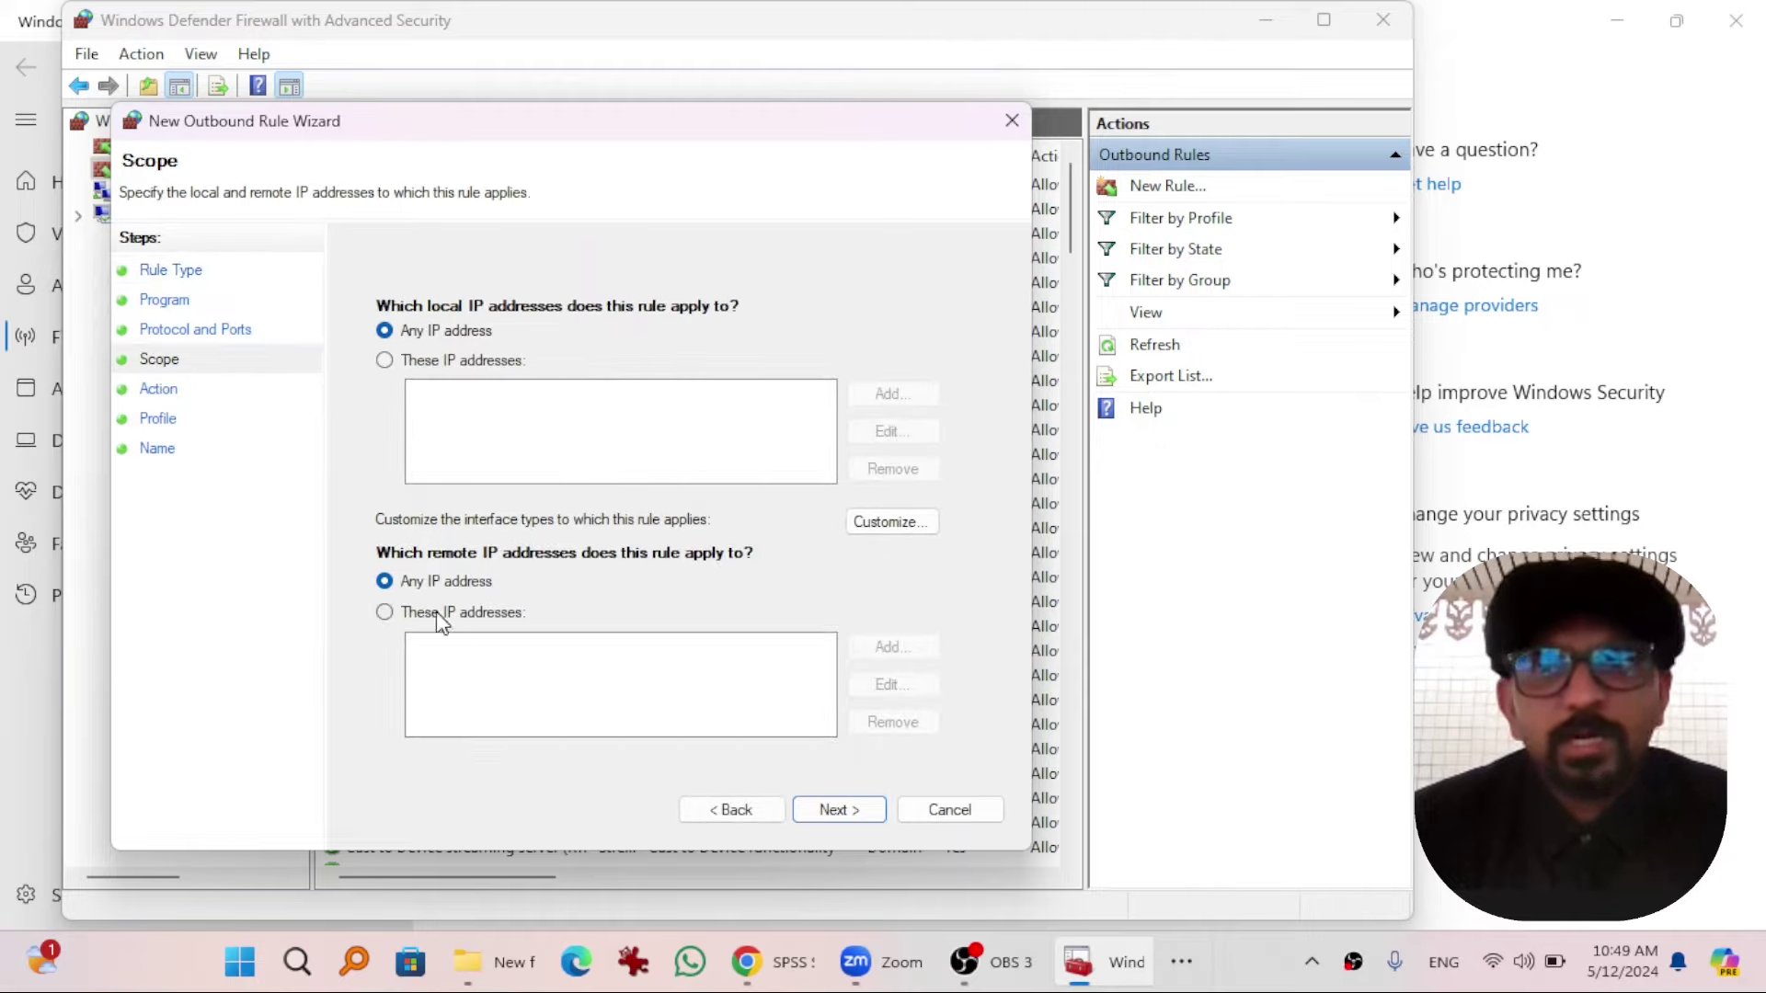
{"action": "left_click", "coordinate": [384, 612]}
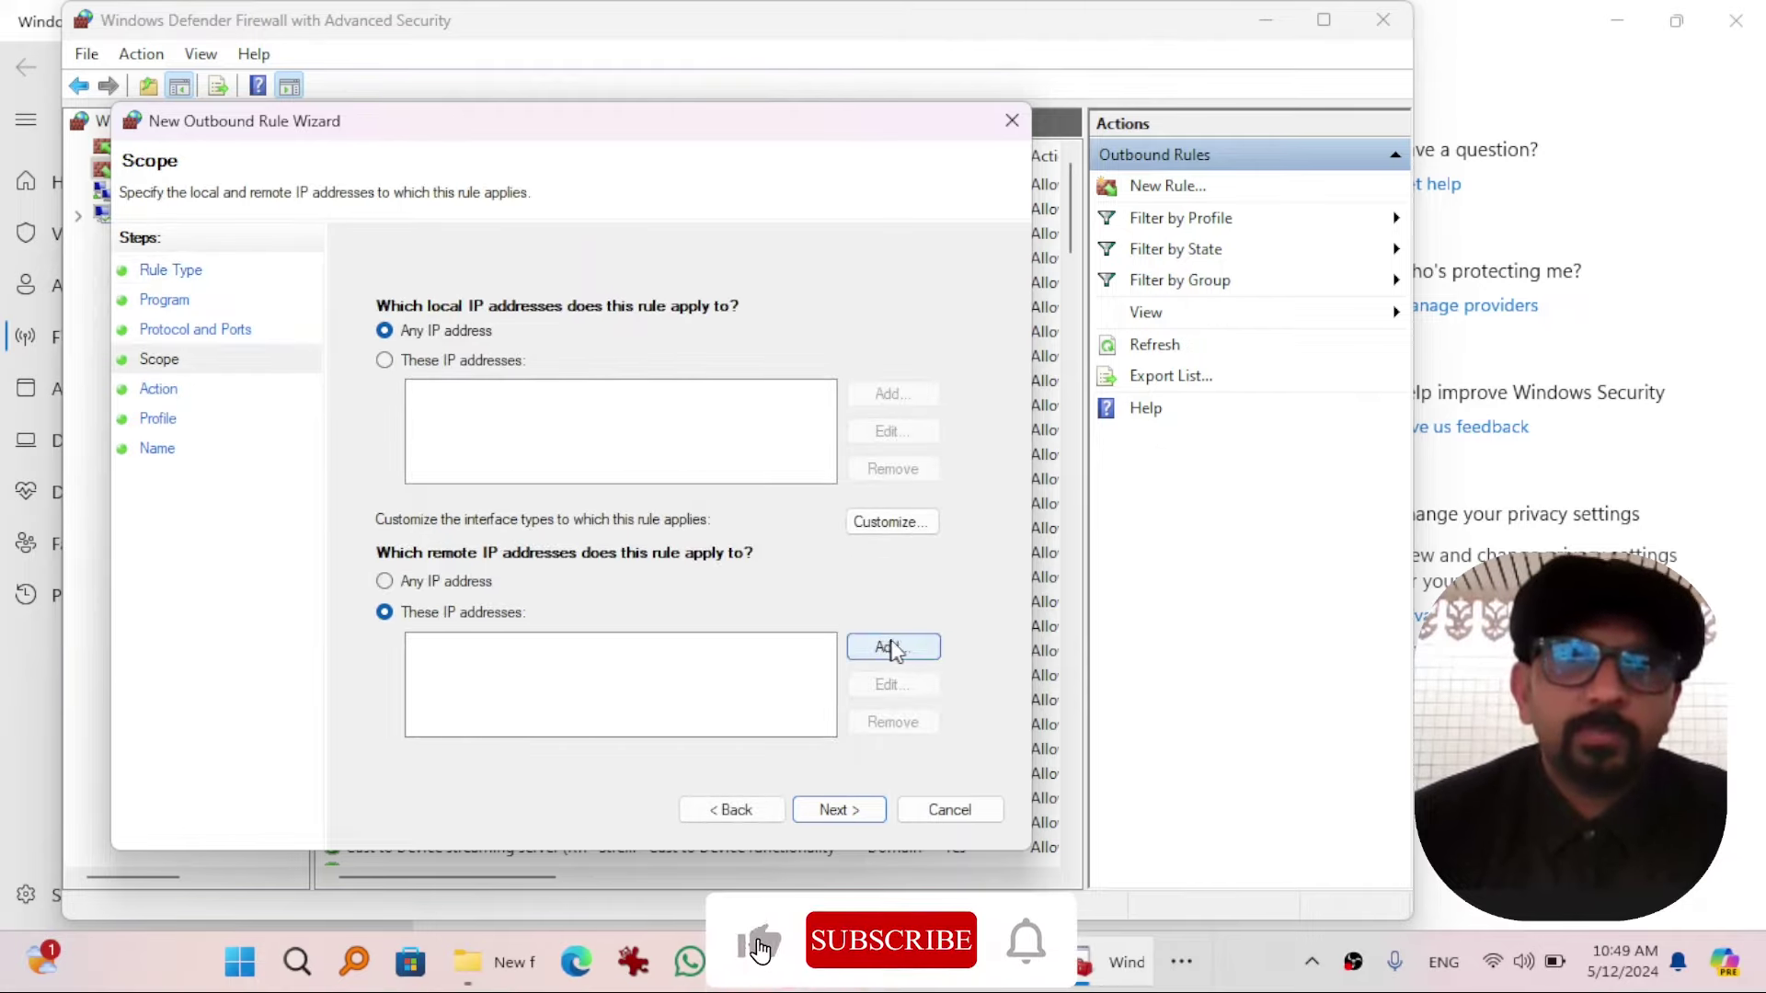
{"action": "left_click", "coordinate": [1179, 963]}
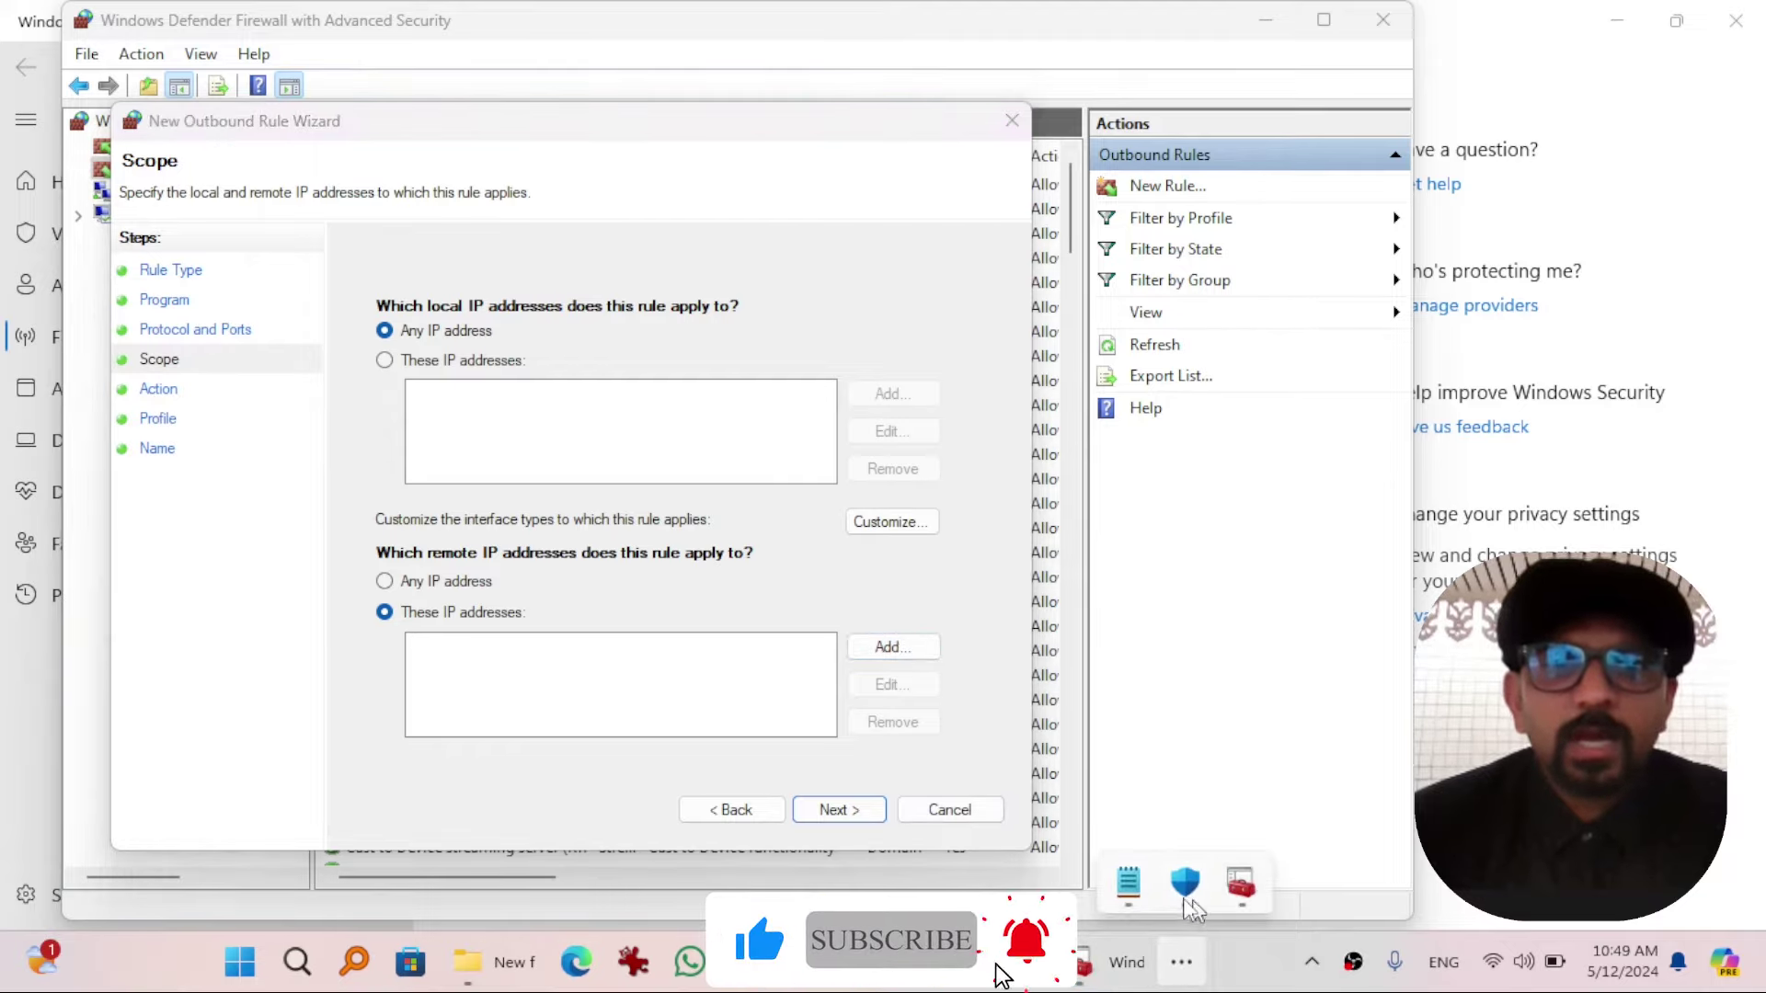
{"action": "left_click", "coordinate": [1131, 890]}
{"action": "left_click", "coordinate": [1308, 276]}
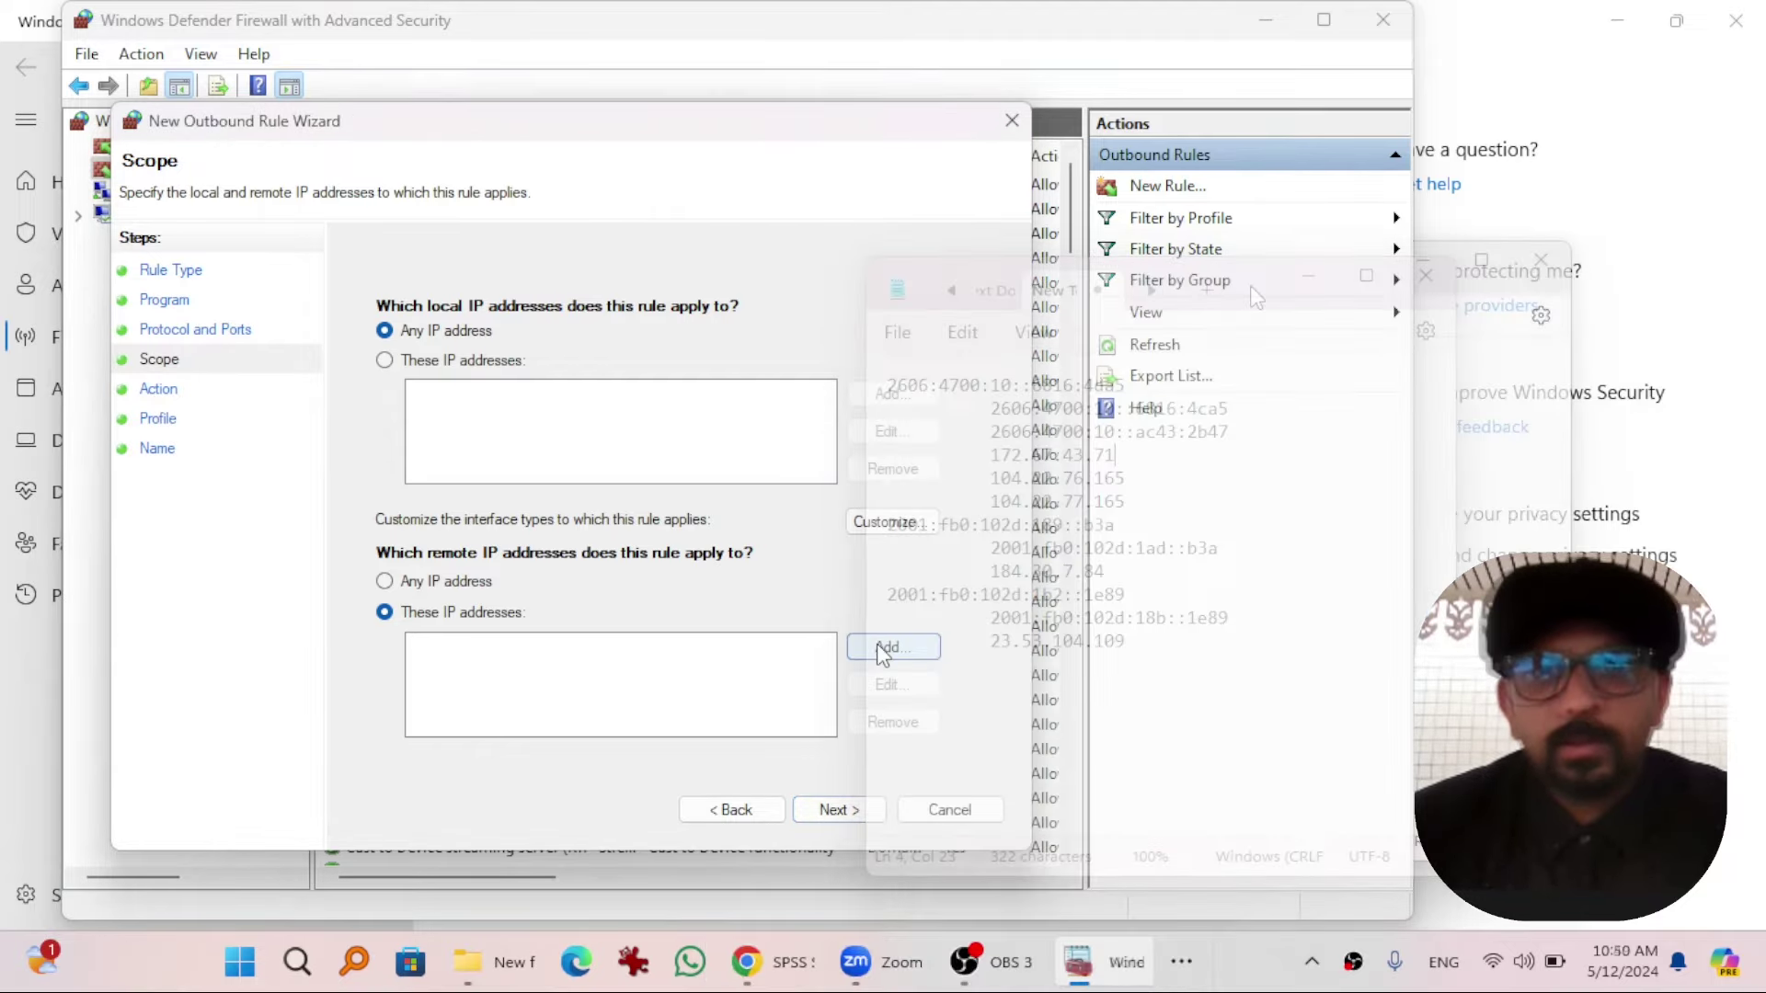
- Add 172.67.43.71 from the Notepad list as a remote IP address
{"action": "left_click", "coordinate": [885, 648]}
{"action": "key", "text": "alt+Tab"}
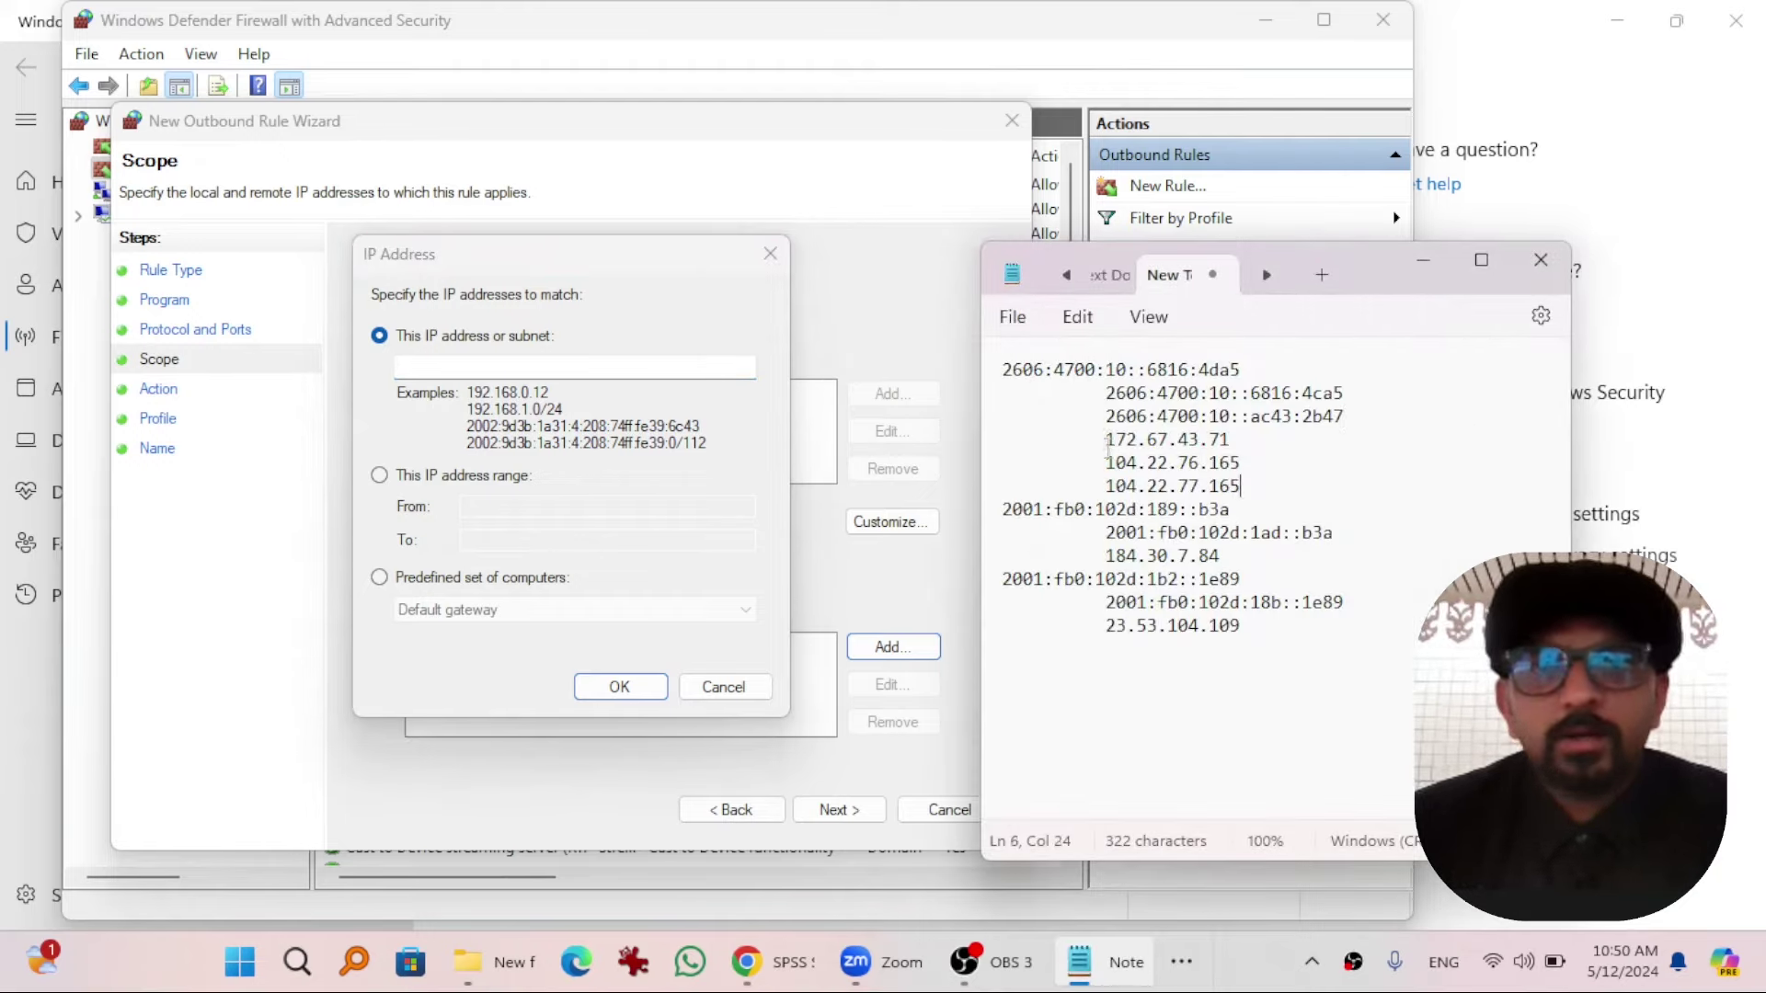
{"action": "left_click_drag", "start_coordinate": [1106, 439], "coordinate": [1242, 491]}
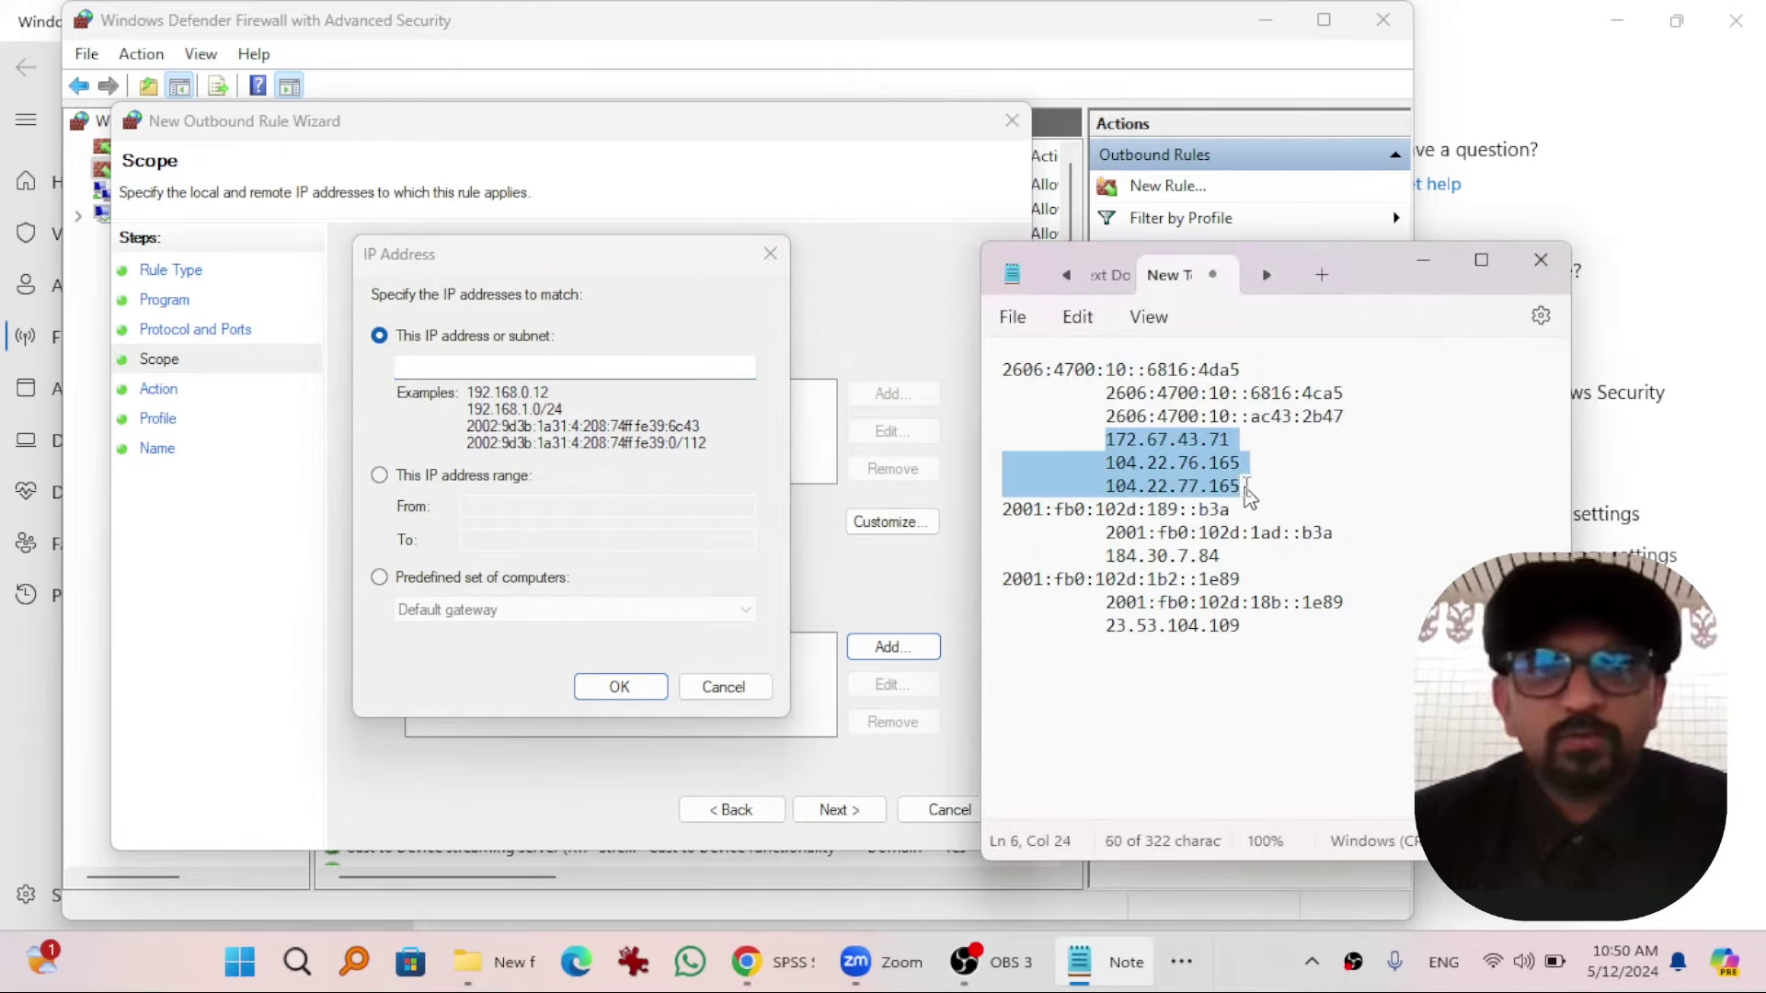
{"action": "left_click", "coordinate": [1106, 438]}
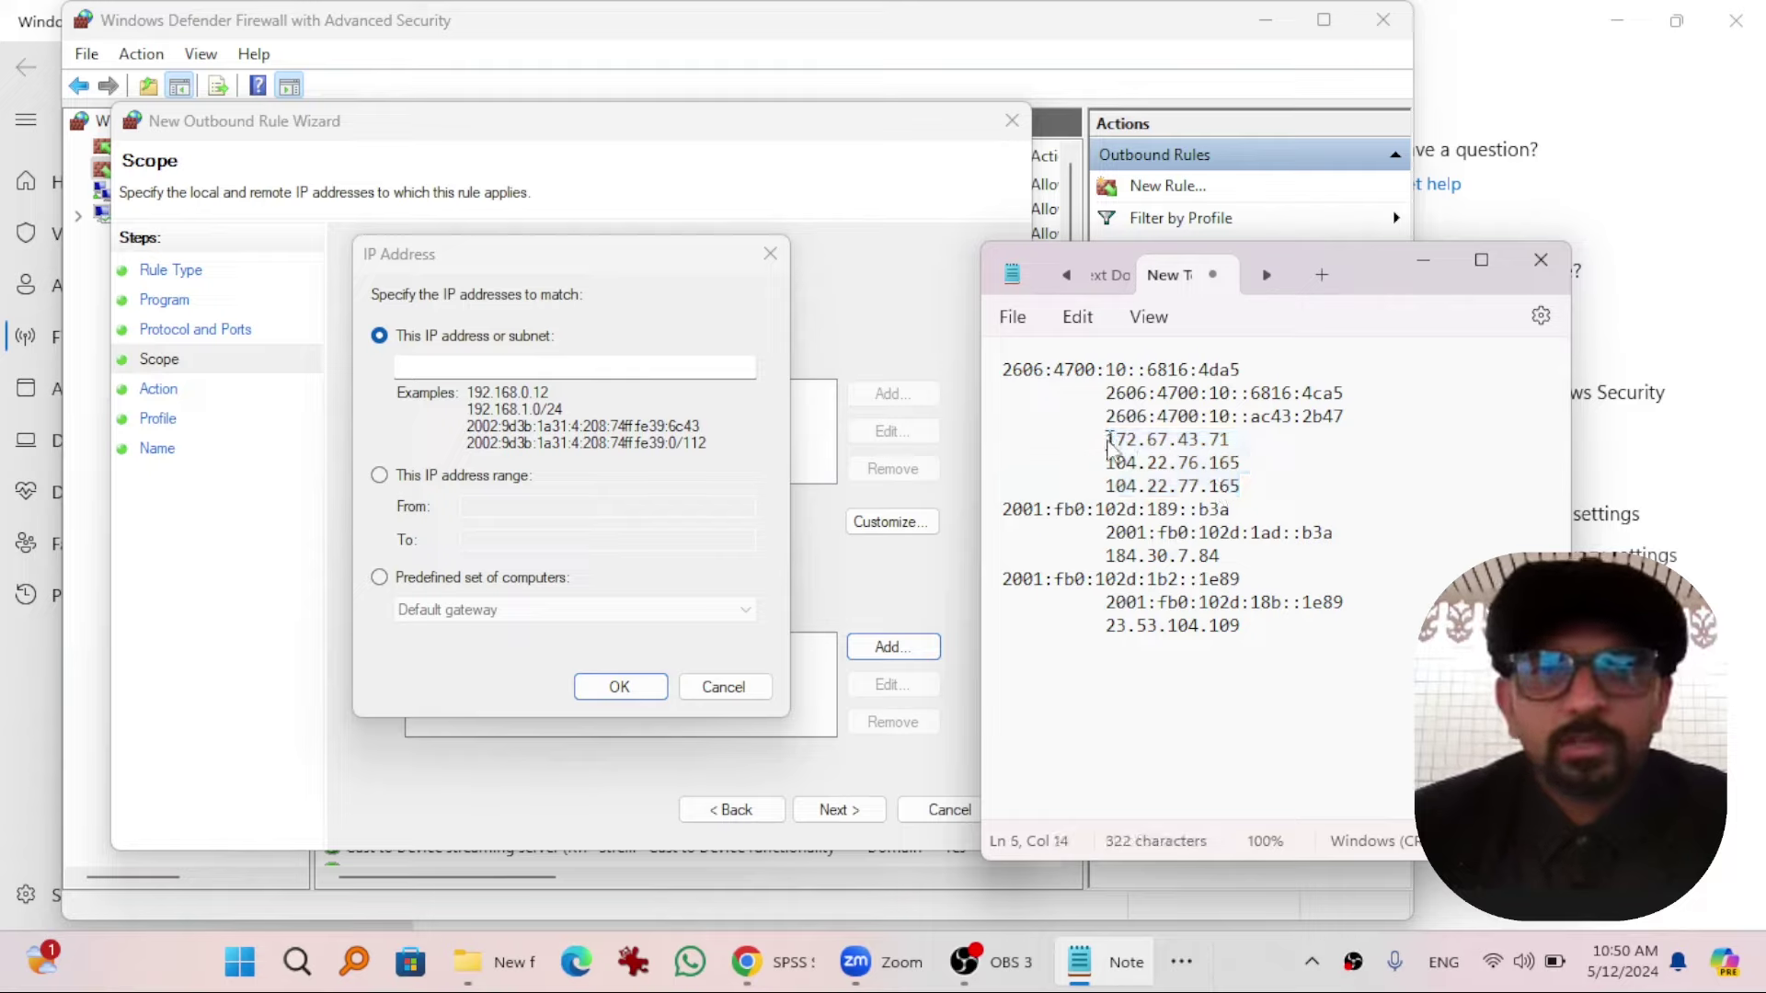
{"action": "left_click_drag", "start_coordinate": [1106, 439], "coordinate": [1236, 449]}
{"action": "key", "text": "ctrl+c"}
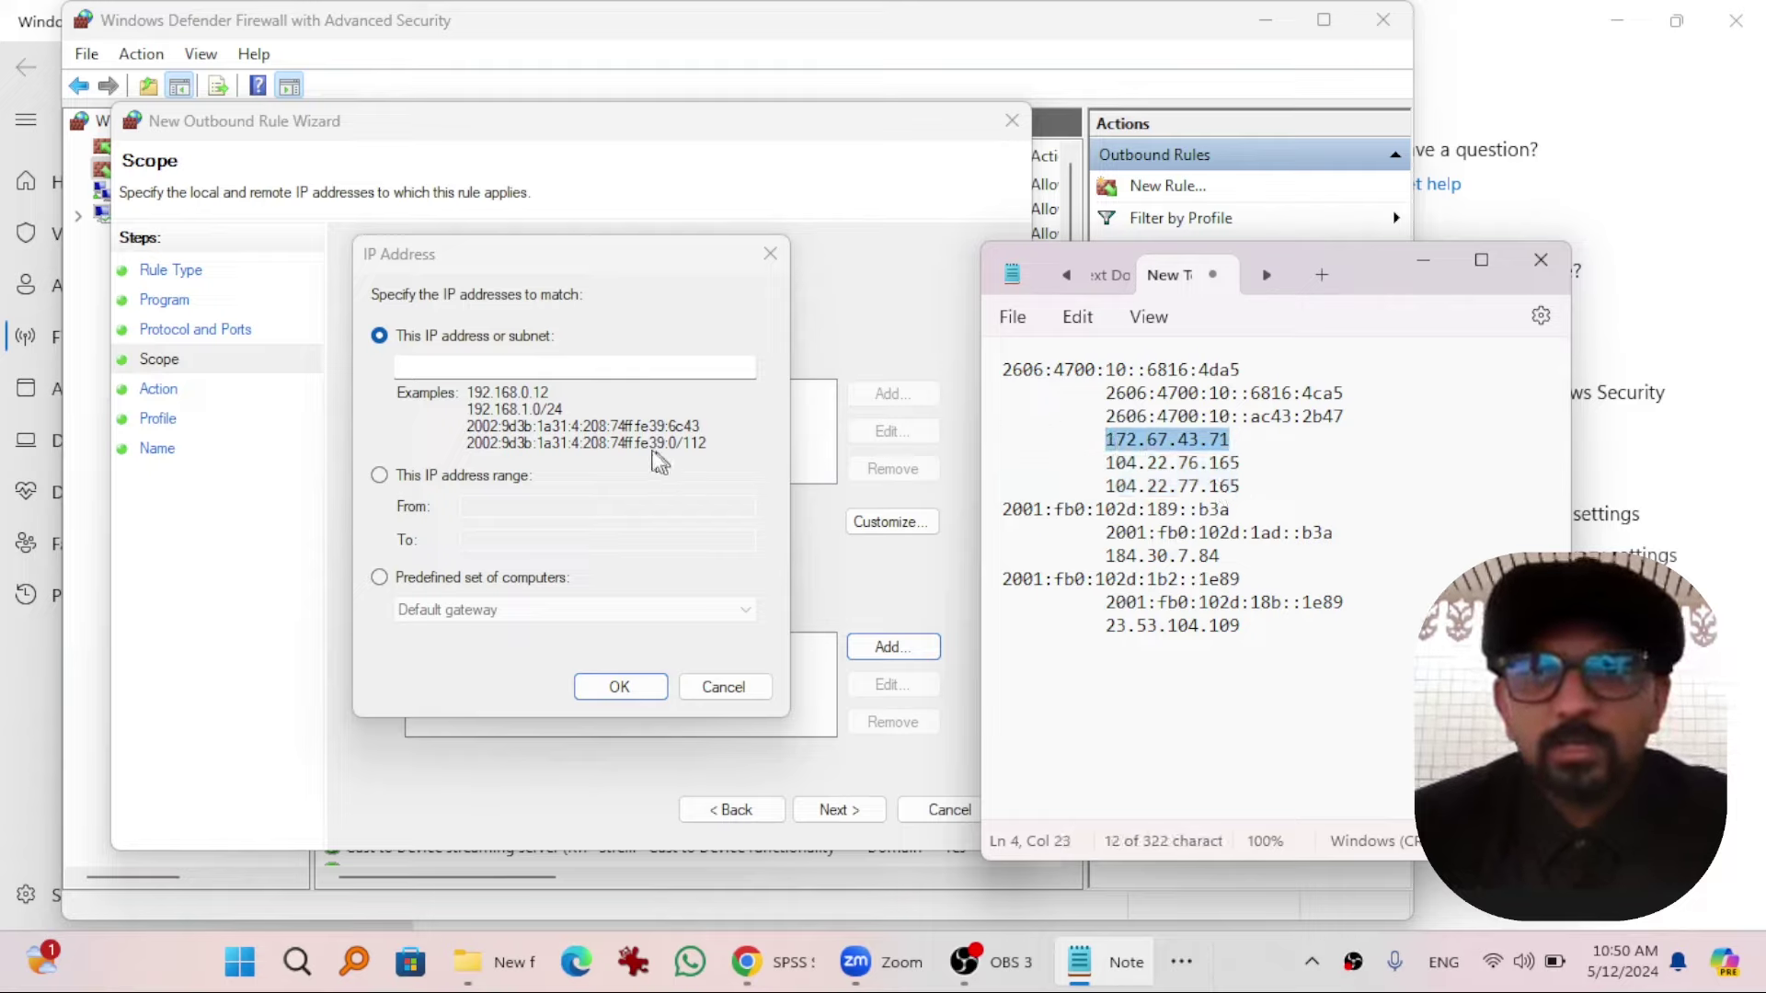
{"action": "left_click", "coordinate": [608, 366]}
{"action": "key", "text": "ctrl+v"}
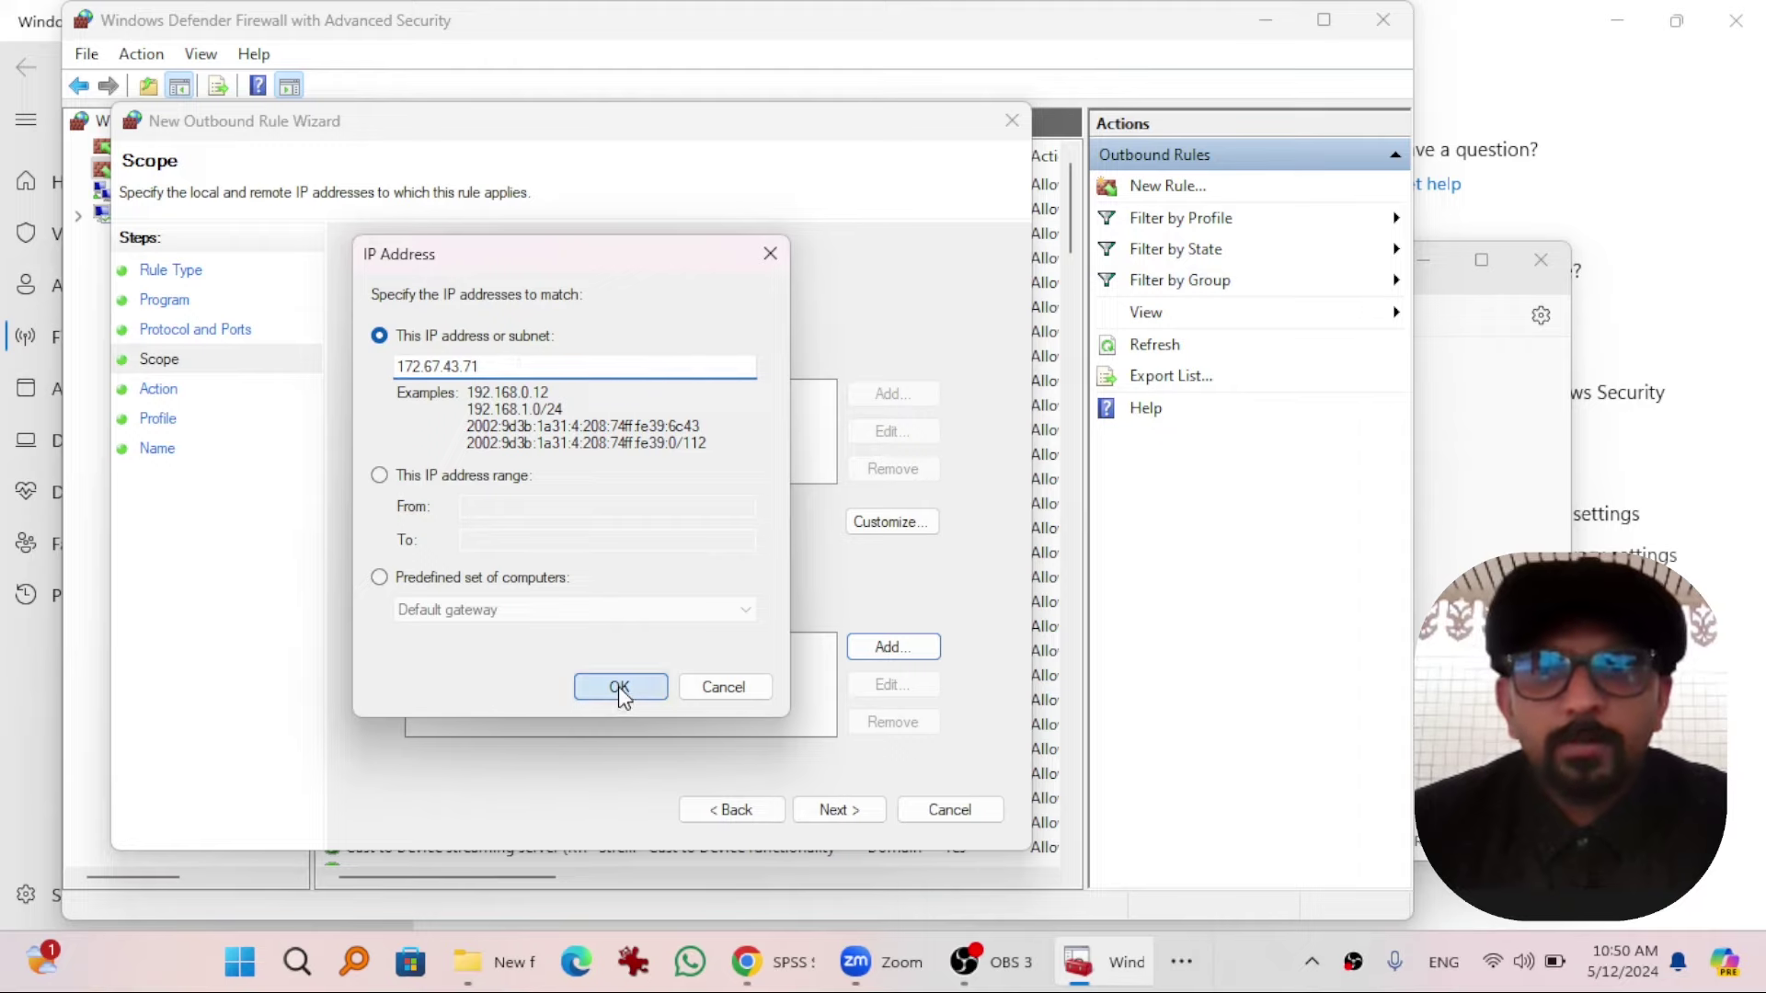
{"action": "left_click", "coordinate": [618, 689]}
- Add 104.22.76.165 as a second remote IP address
{"action": "left_click", "coordinate": [888, 648]}
{"action": "key", "text": "alt+Tab"}
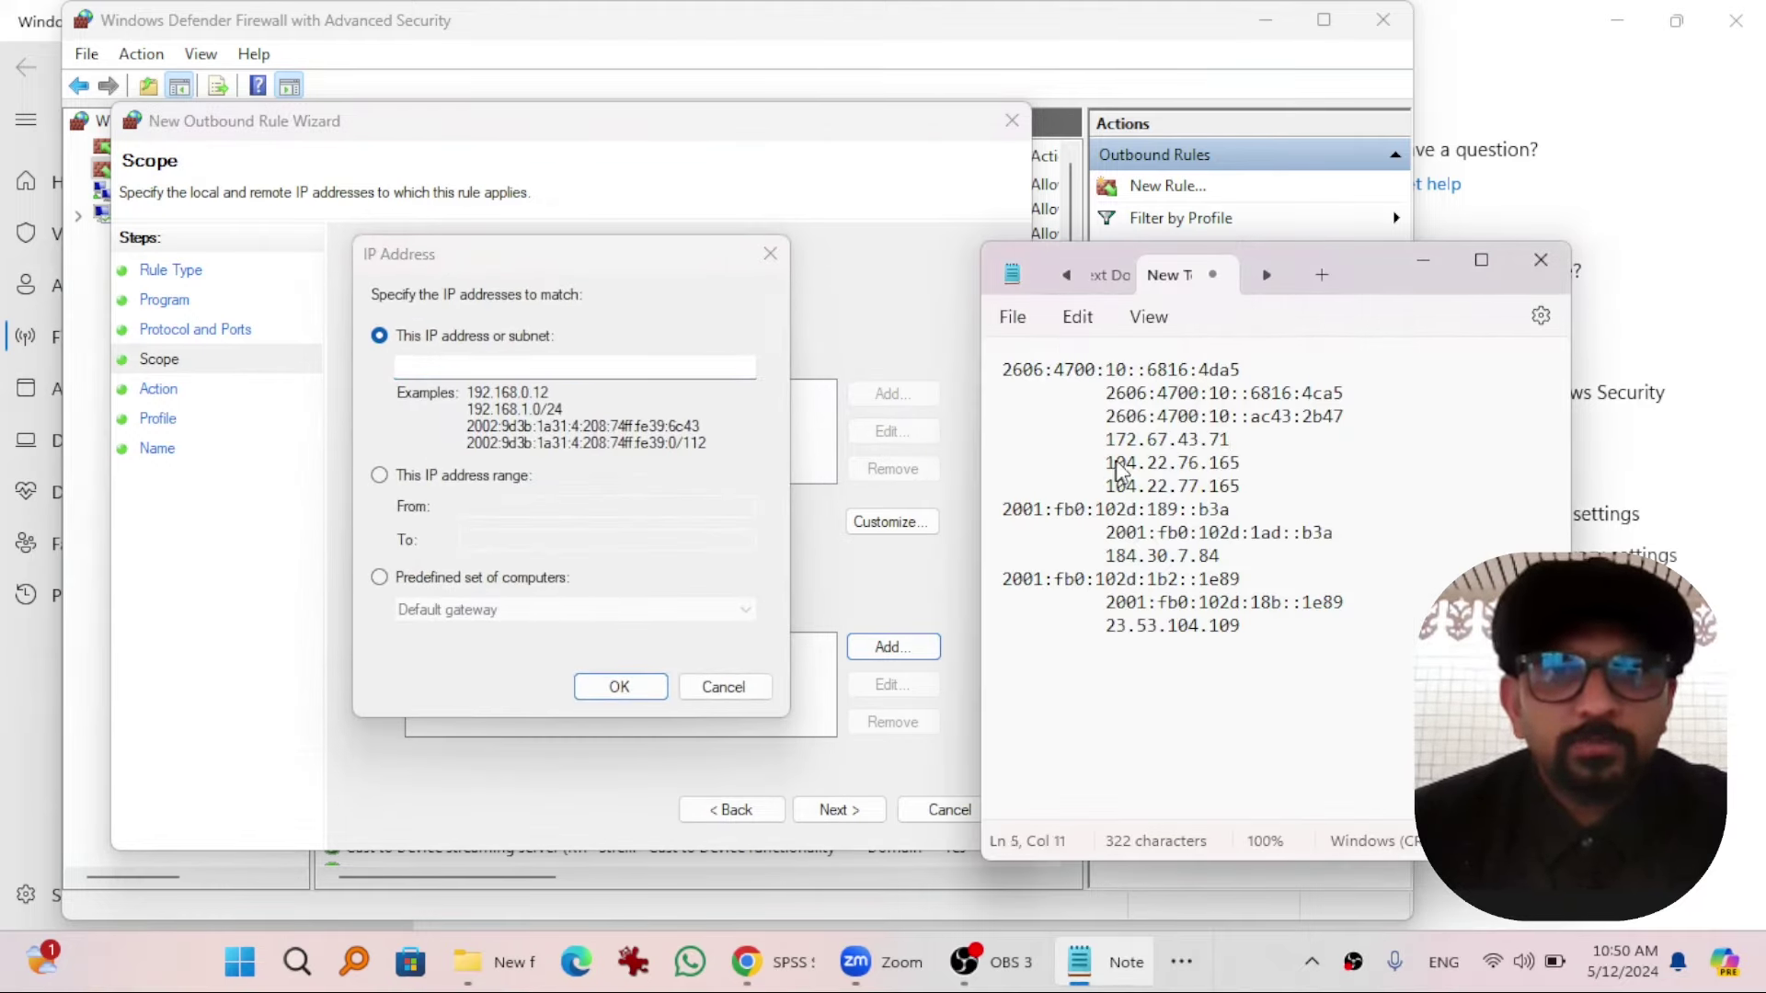
{"action": "left_click_drag", "start_coordinate": [1107, 465], "coordinate": [1241, 469]}
{"action": "key", "text": "ctrl+c"}
{"action": "left_click", "coordinate": [572, 366]}
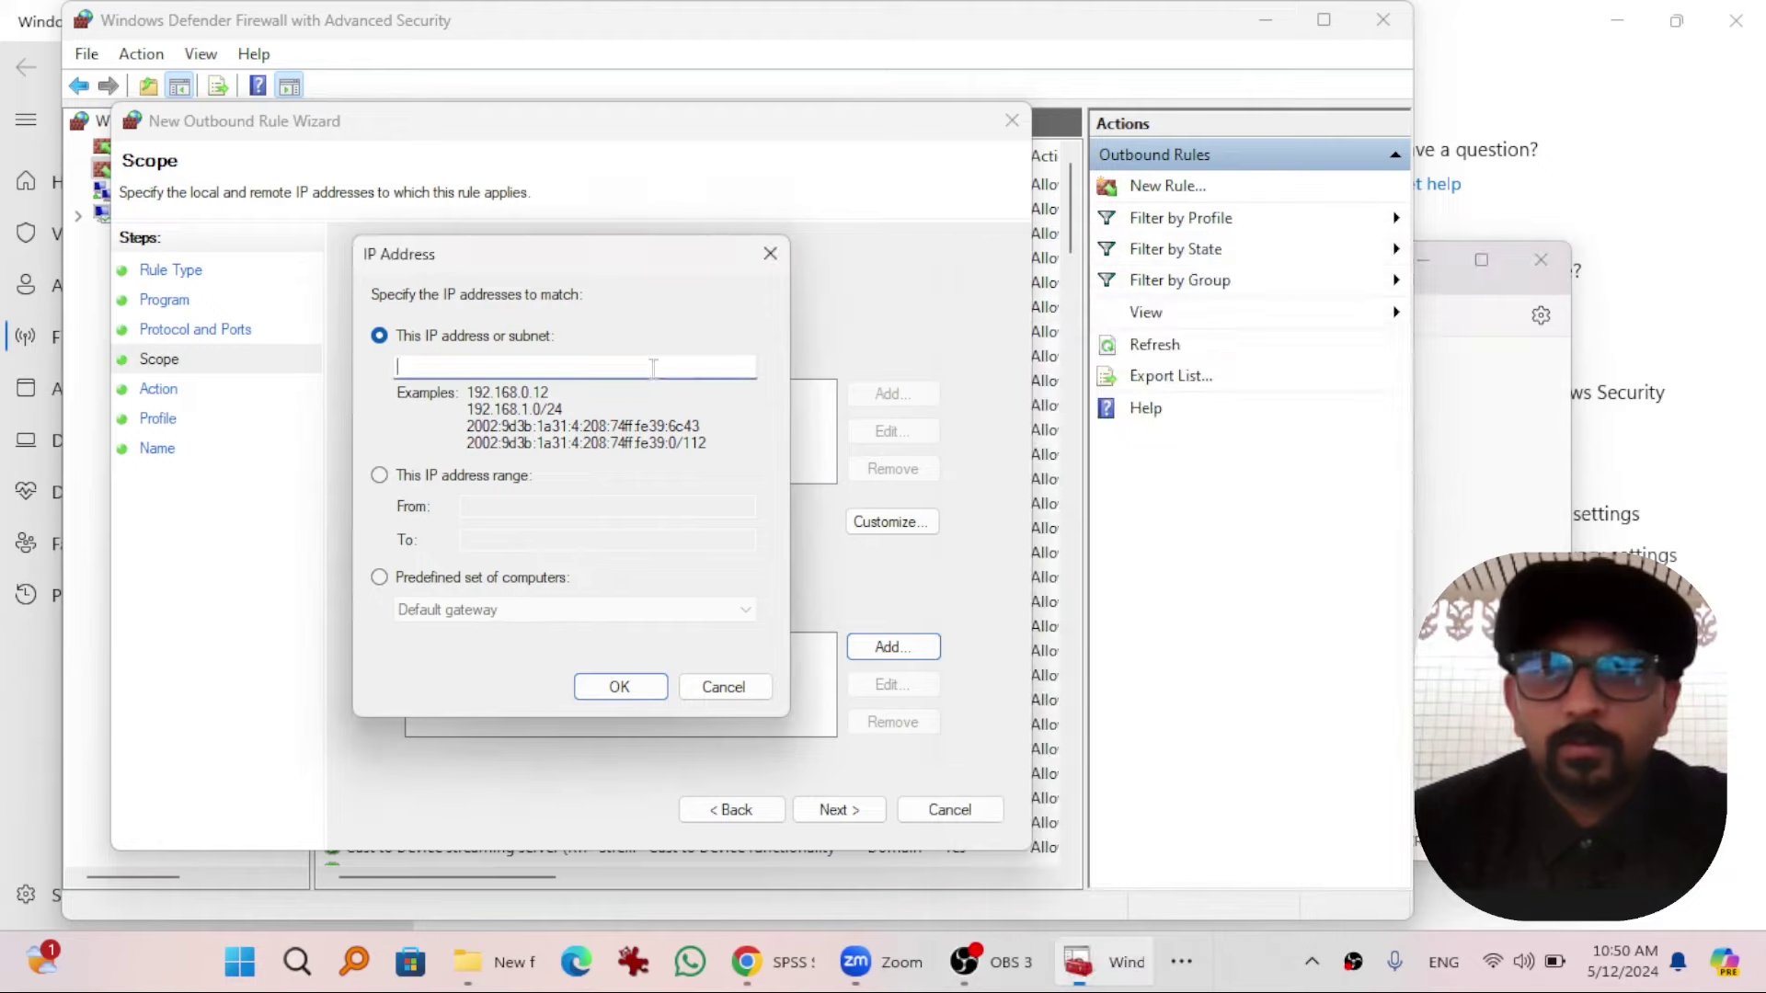
{"action": "key", "text": "ctrl+v"}
{"action": "left_click", "coordinate": [619, 687]}
- Add 104.22.77.165 as the third remote IP address
{"action": "left_click", "coordinate": [1418, 503]}
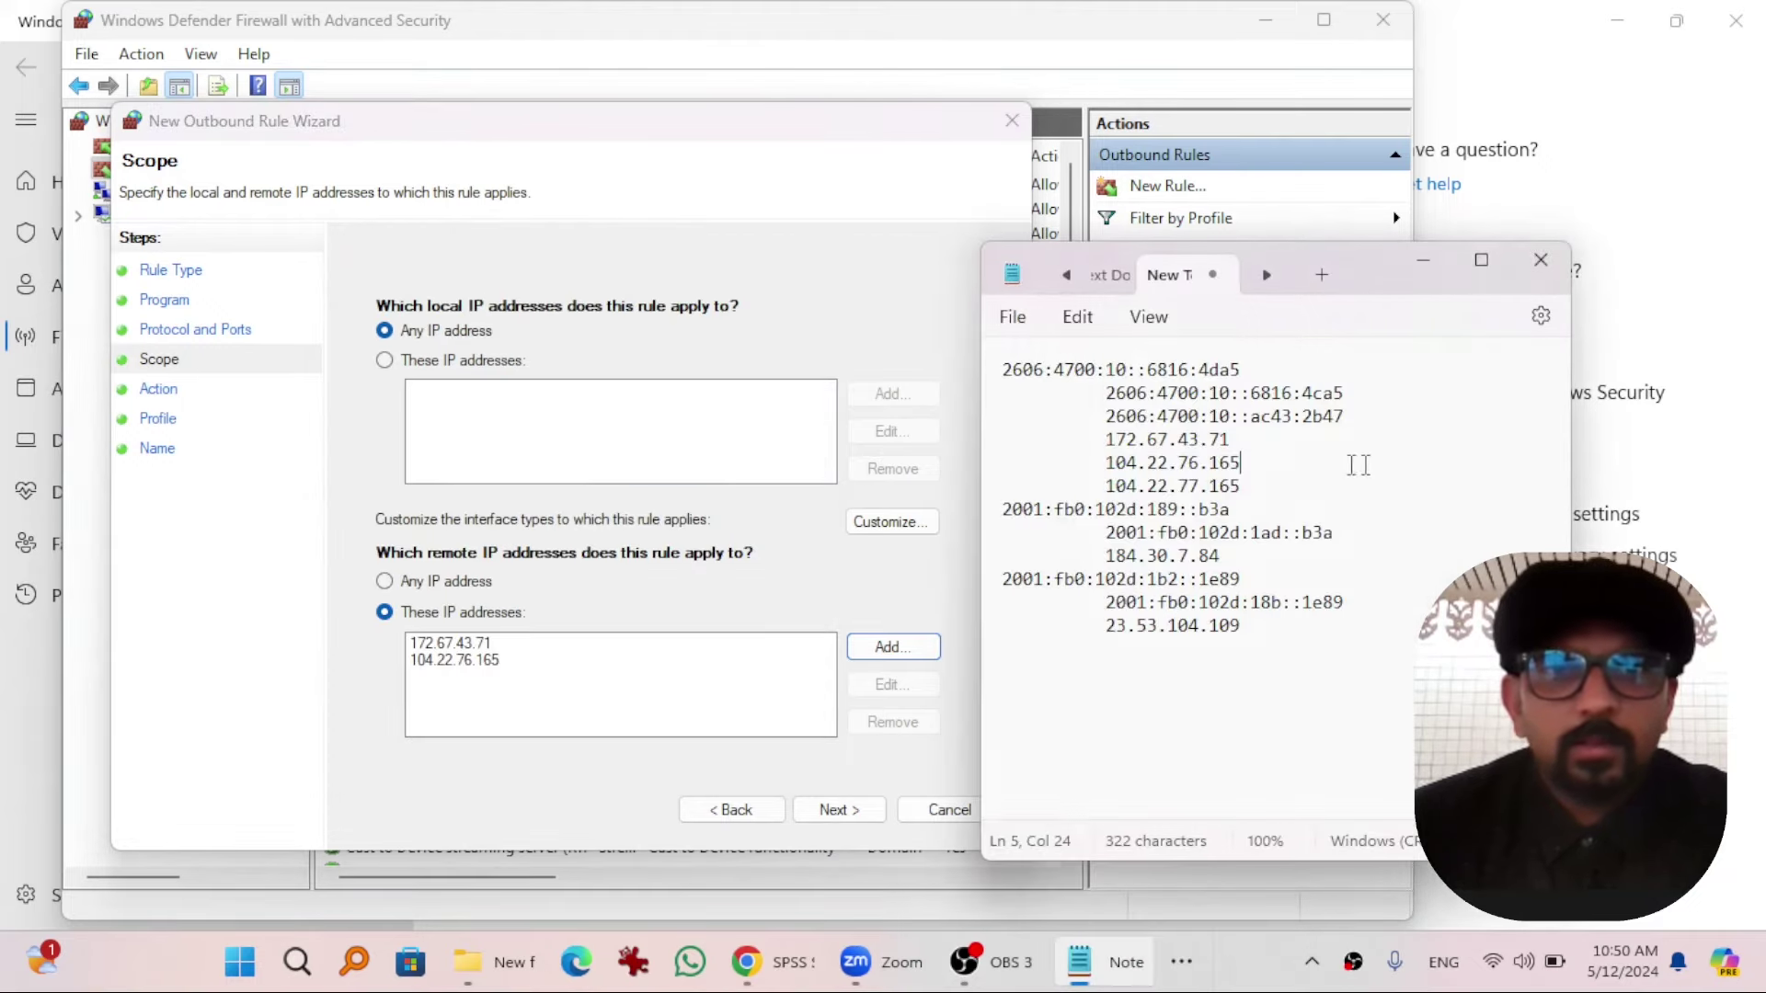
{"action": "left_click_drag", "start_coordinate": [1106, 488], "coordinate": [1250, 486]}
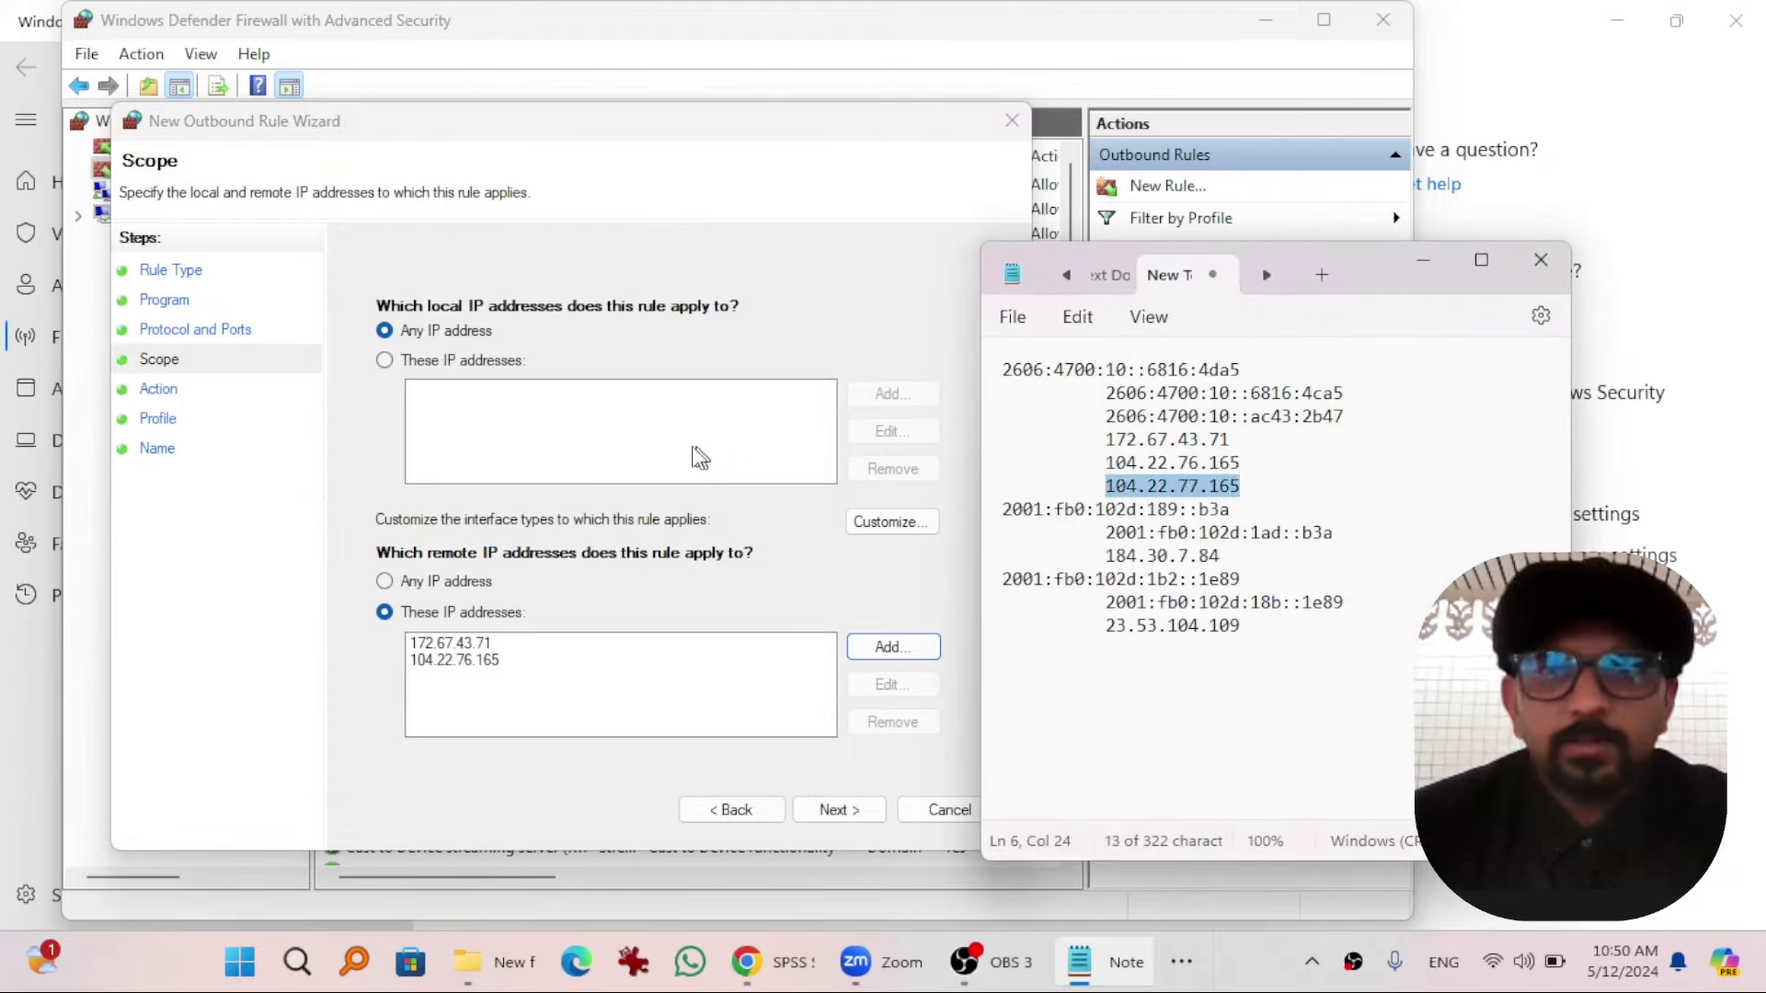
{"action": "key", "text": "ctrl+c"}
{"action": "left_click", "coordinate": [888, 647]}
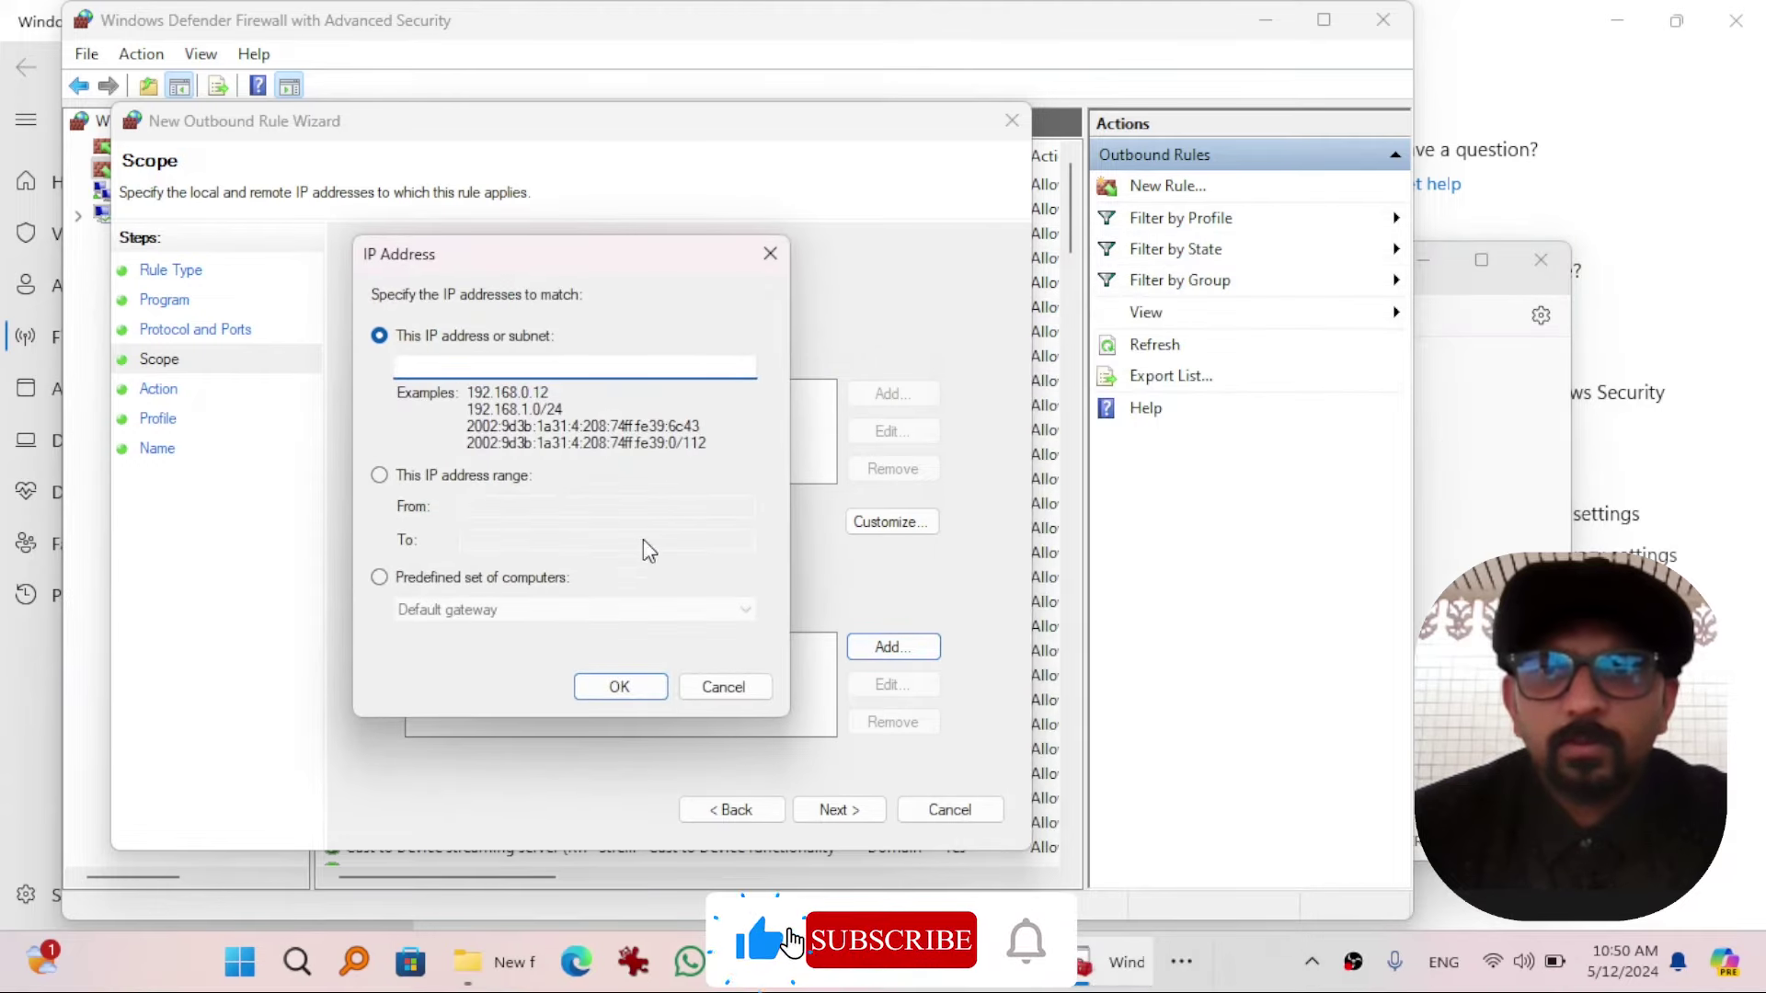
{"action": "key", "text": "ctrl+v"}
{"action": "left_click", "coordinate": [625, 686]}
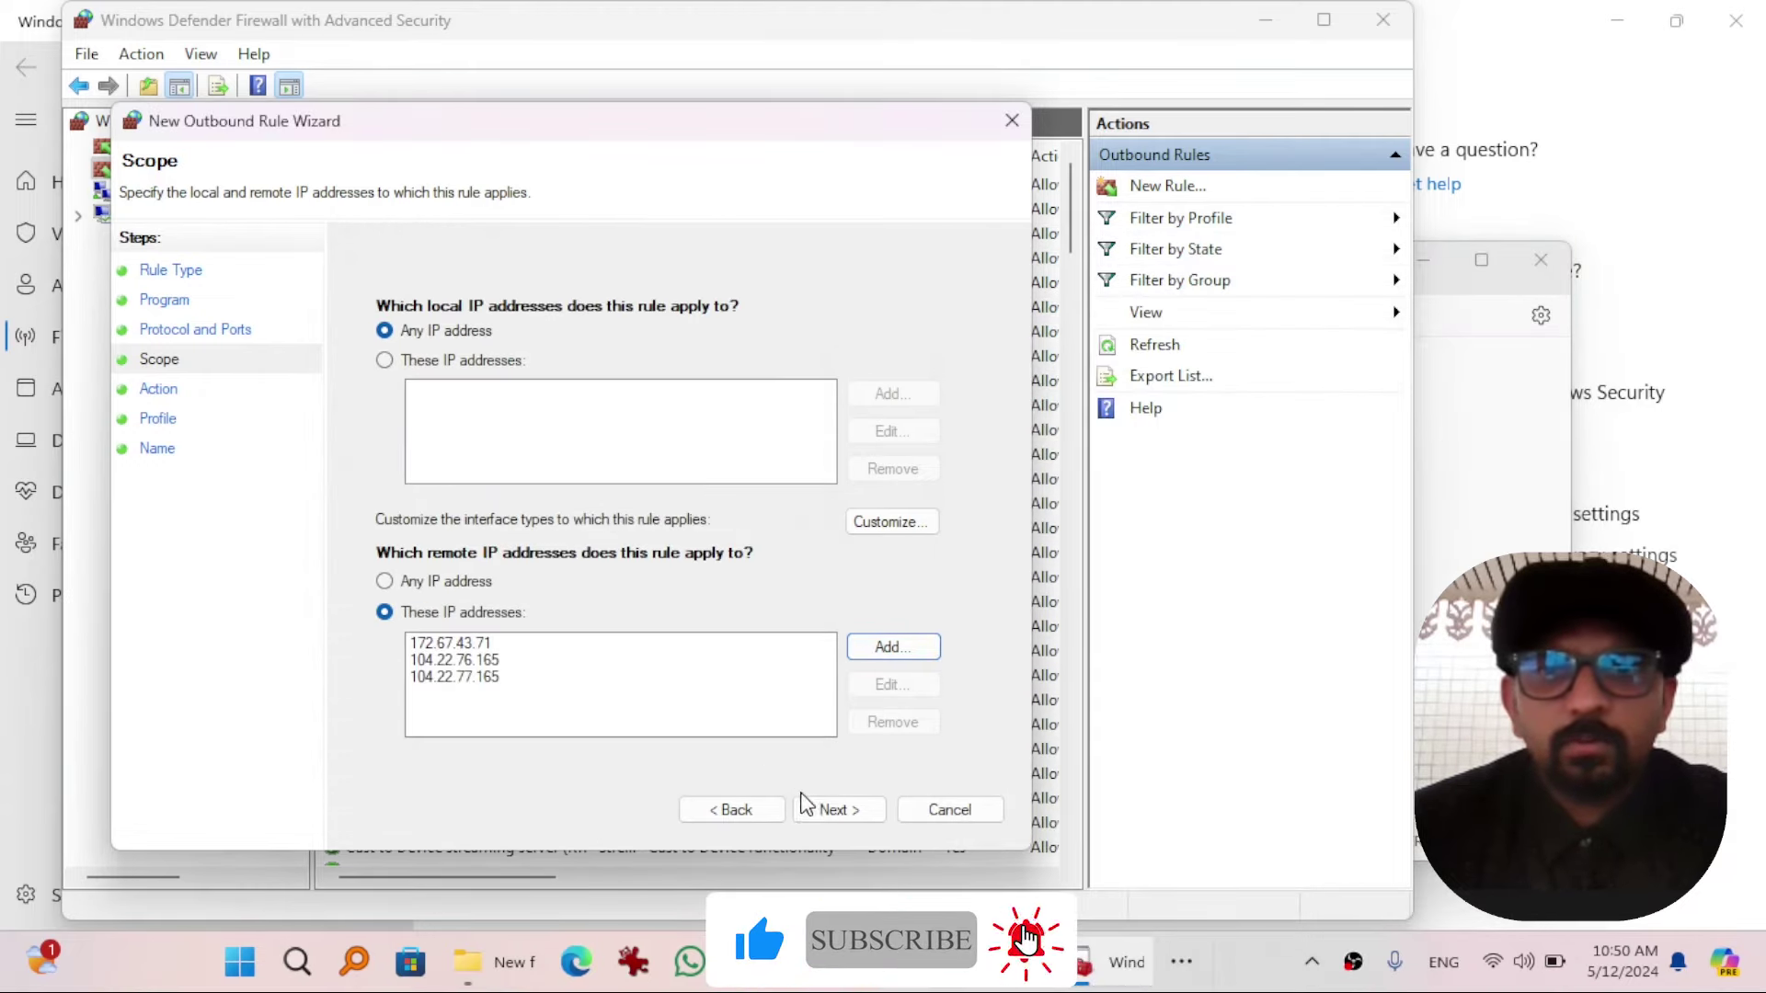
- Allow the connection on Domain, Private and Public profiles and name the rule 'SPSS Unblocked'
{"action": "left_click", "coordinate": [851, 805]}
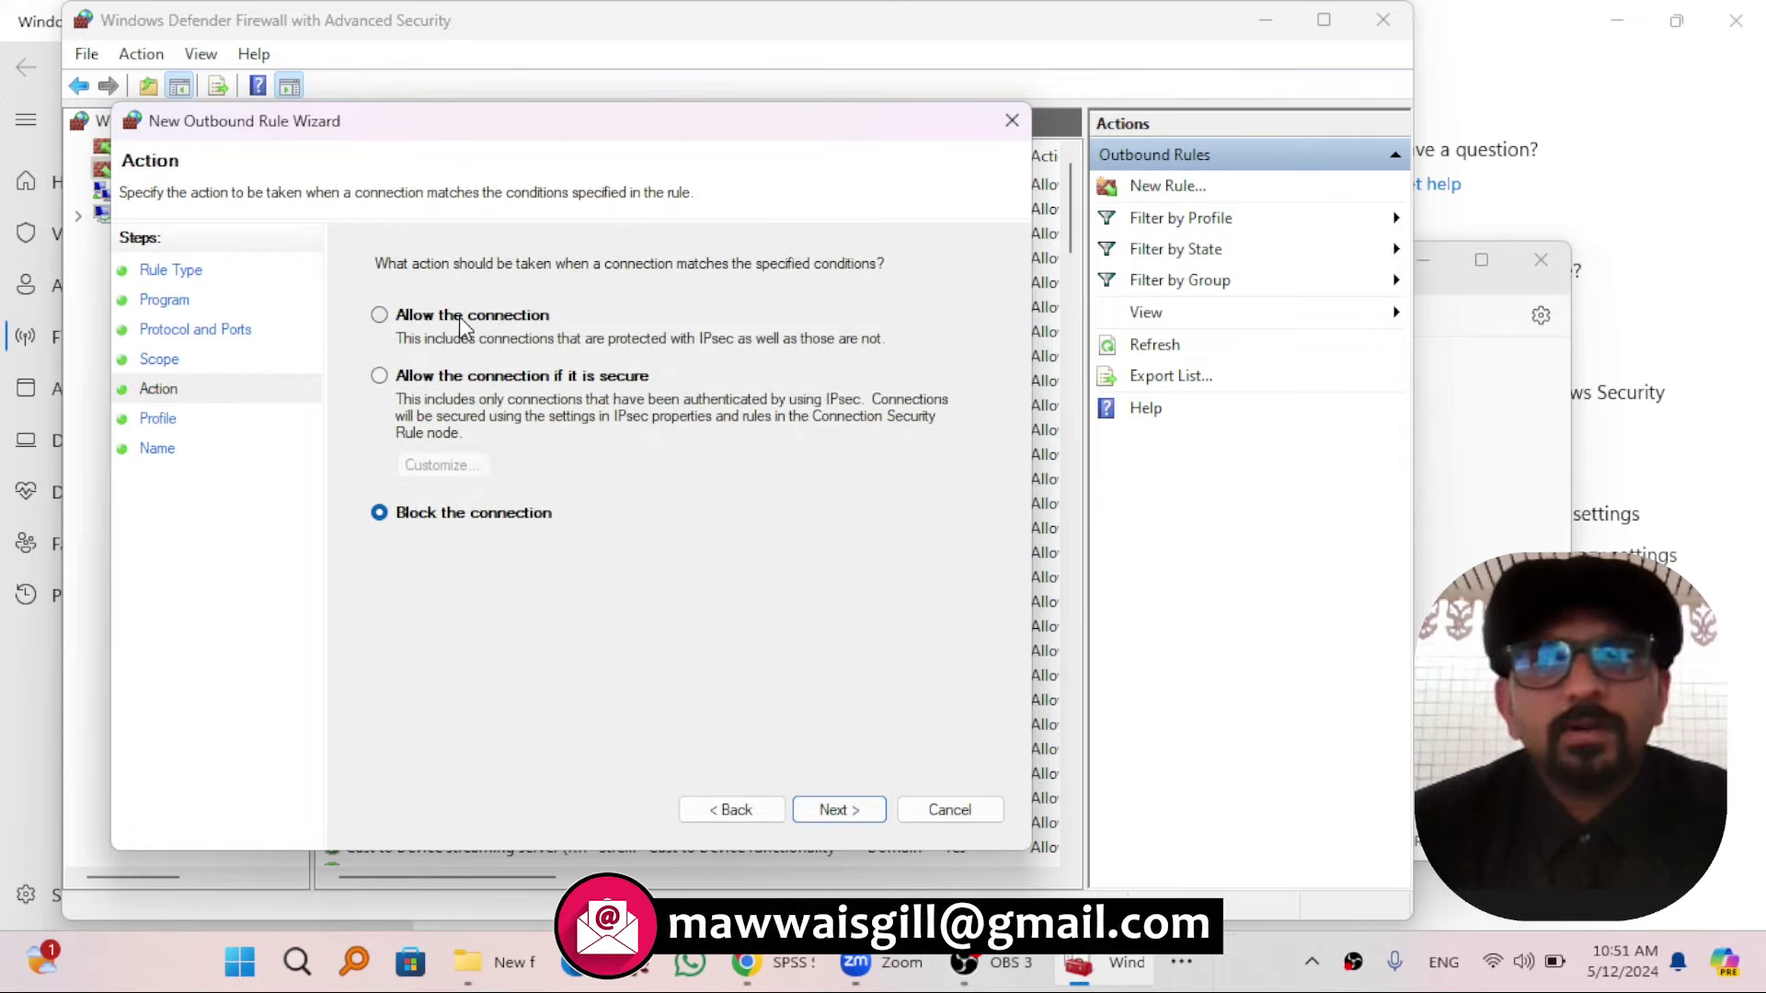
{"action": "left_click", "coordinate": [460, 315]}
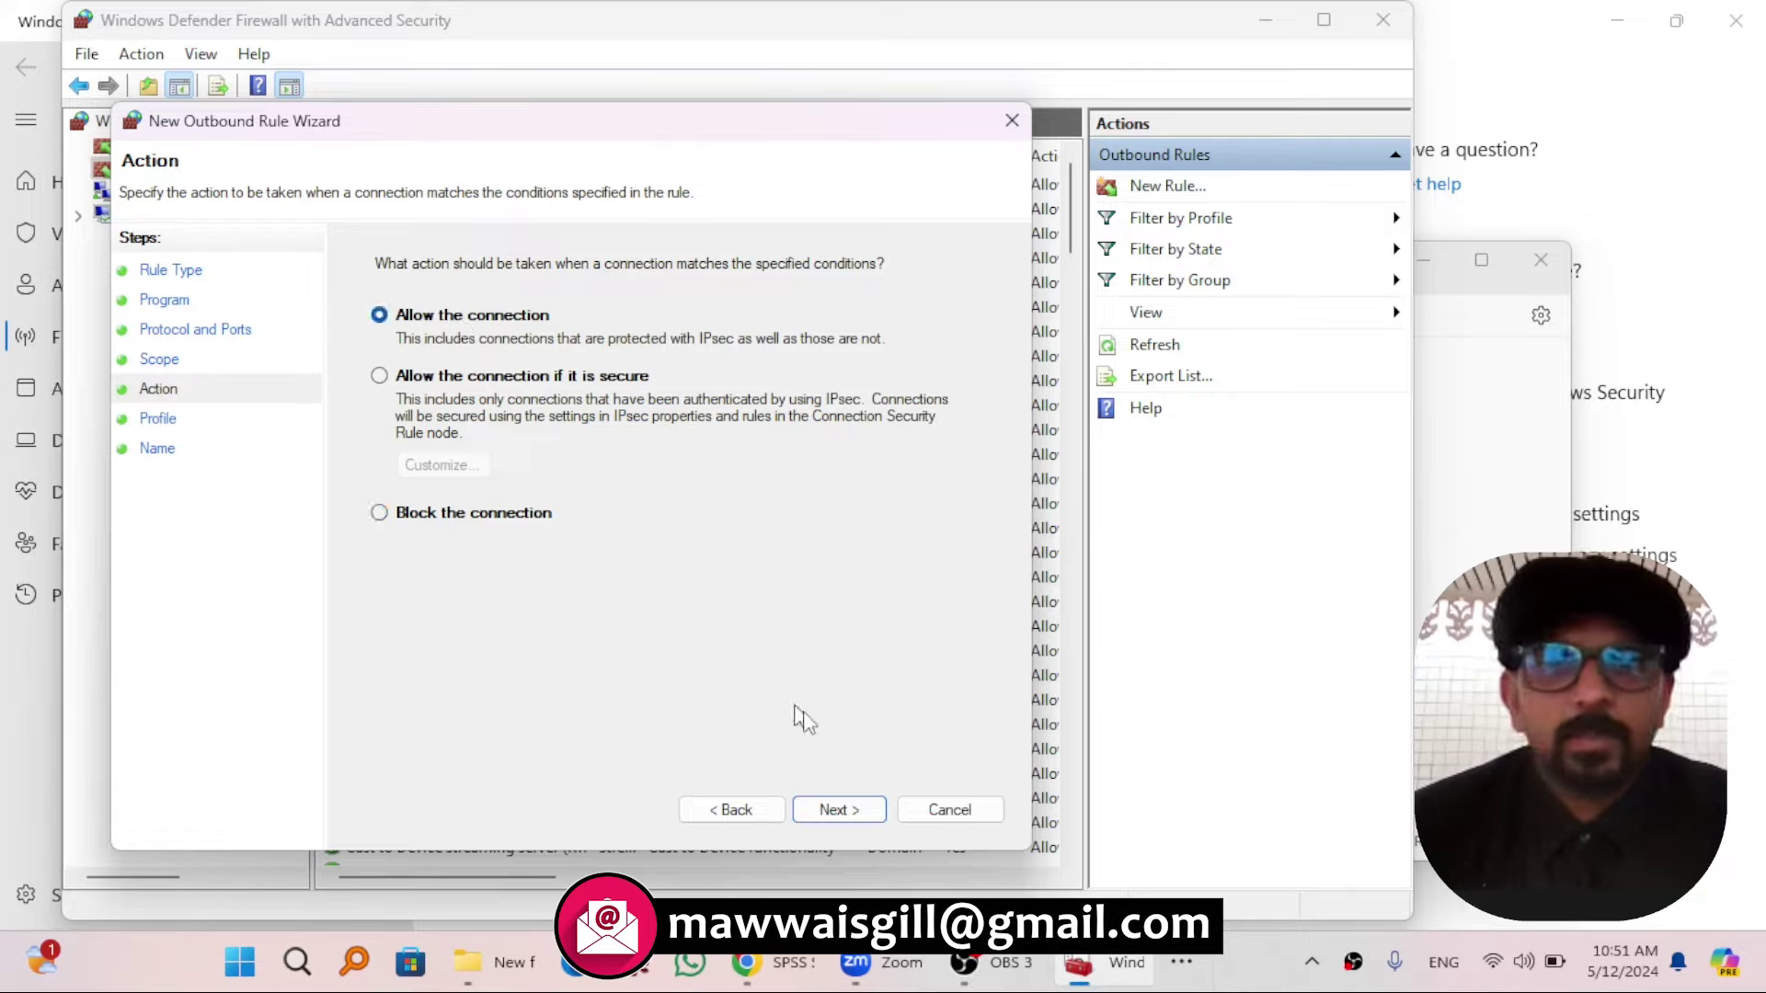
{"action": "left_click", "coordinate": [835, 814]}
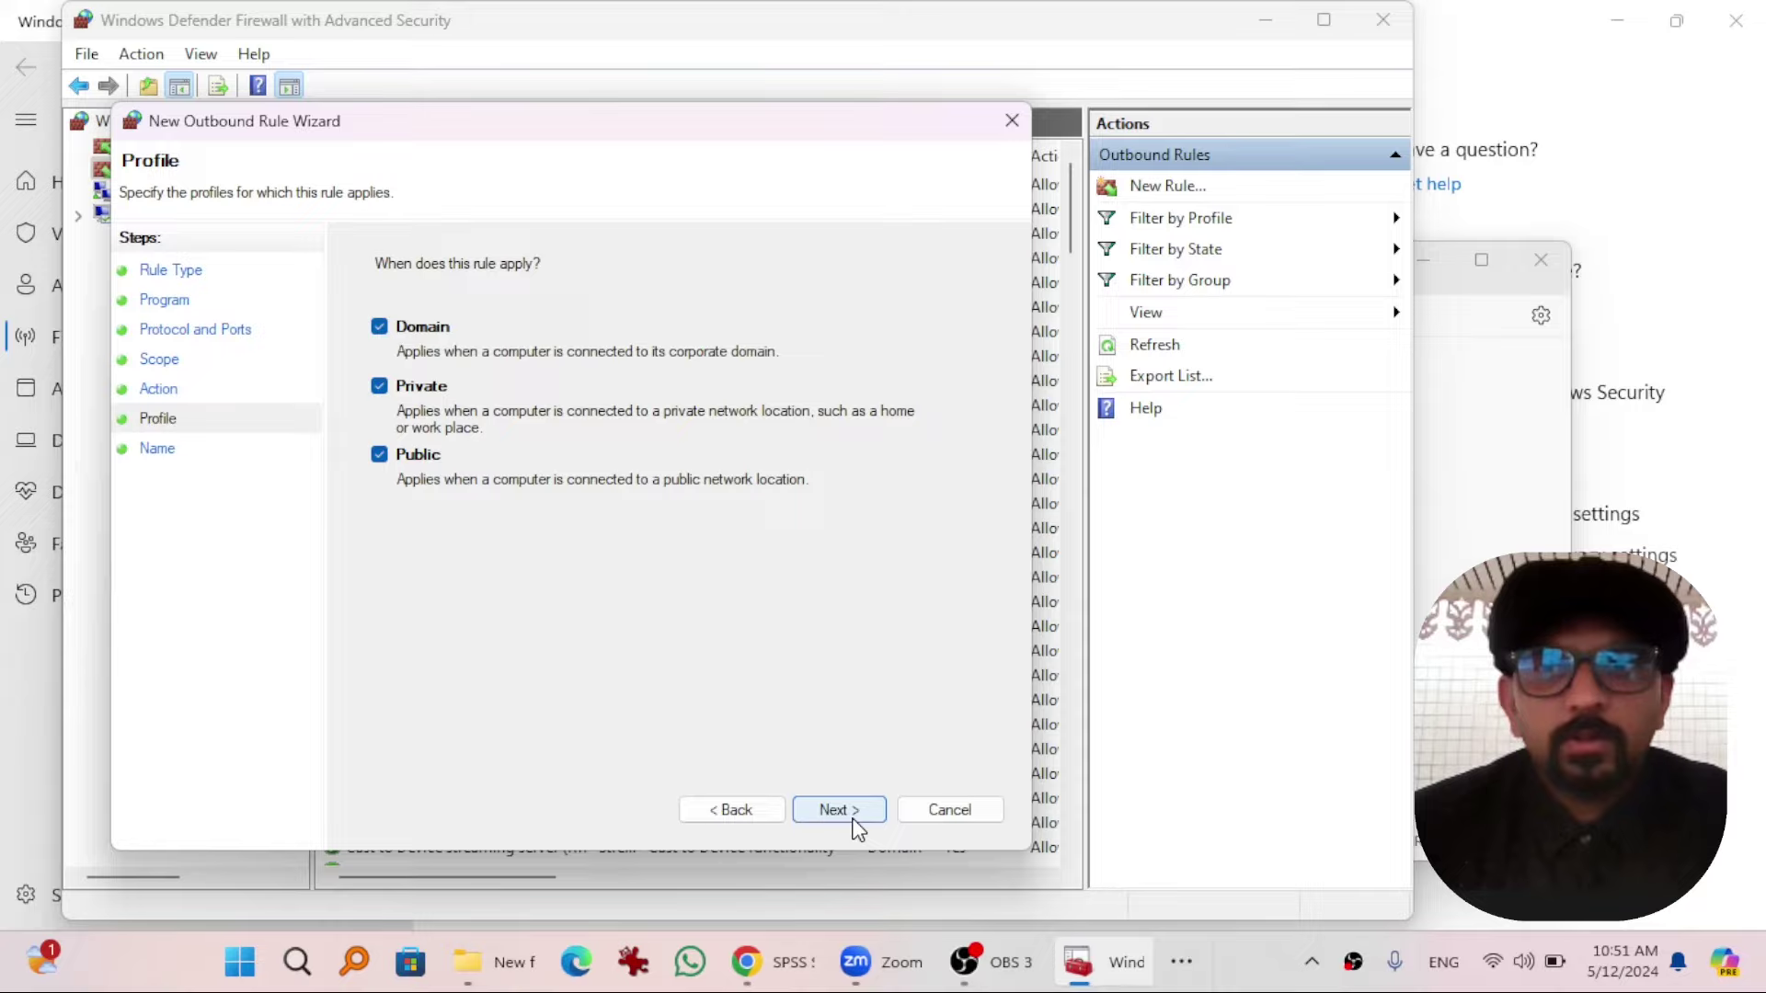
{"action": "left_click", "coordinate": [839, 810]}
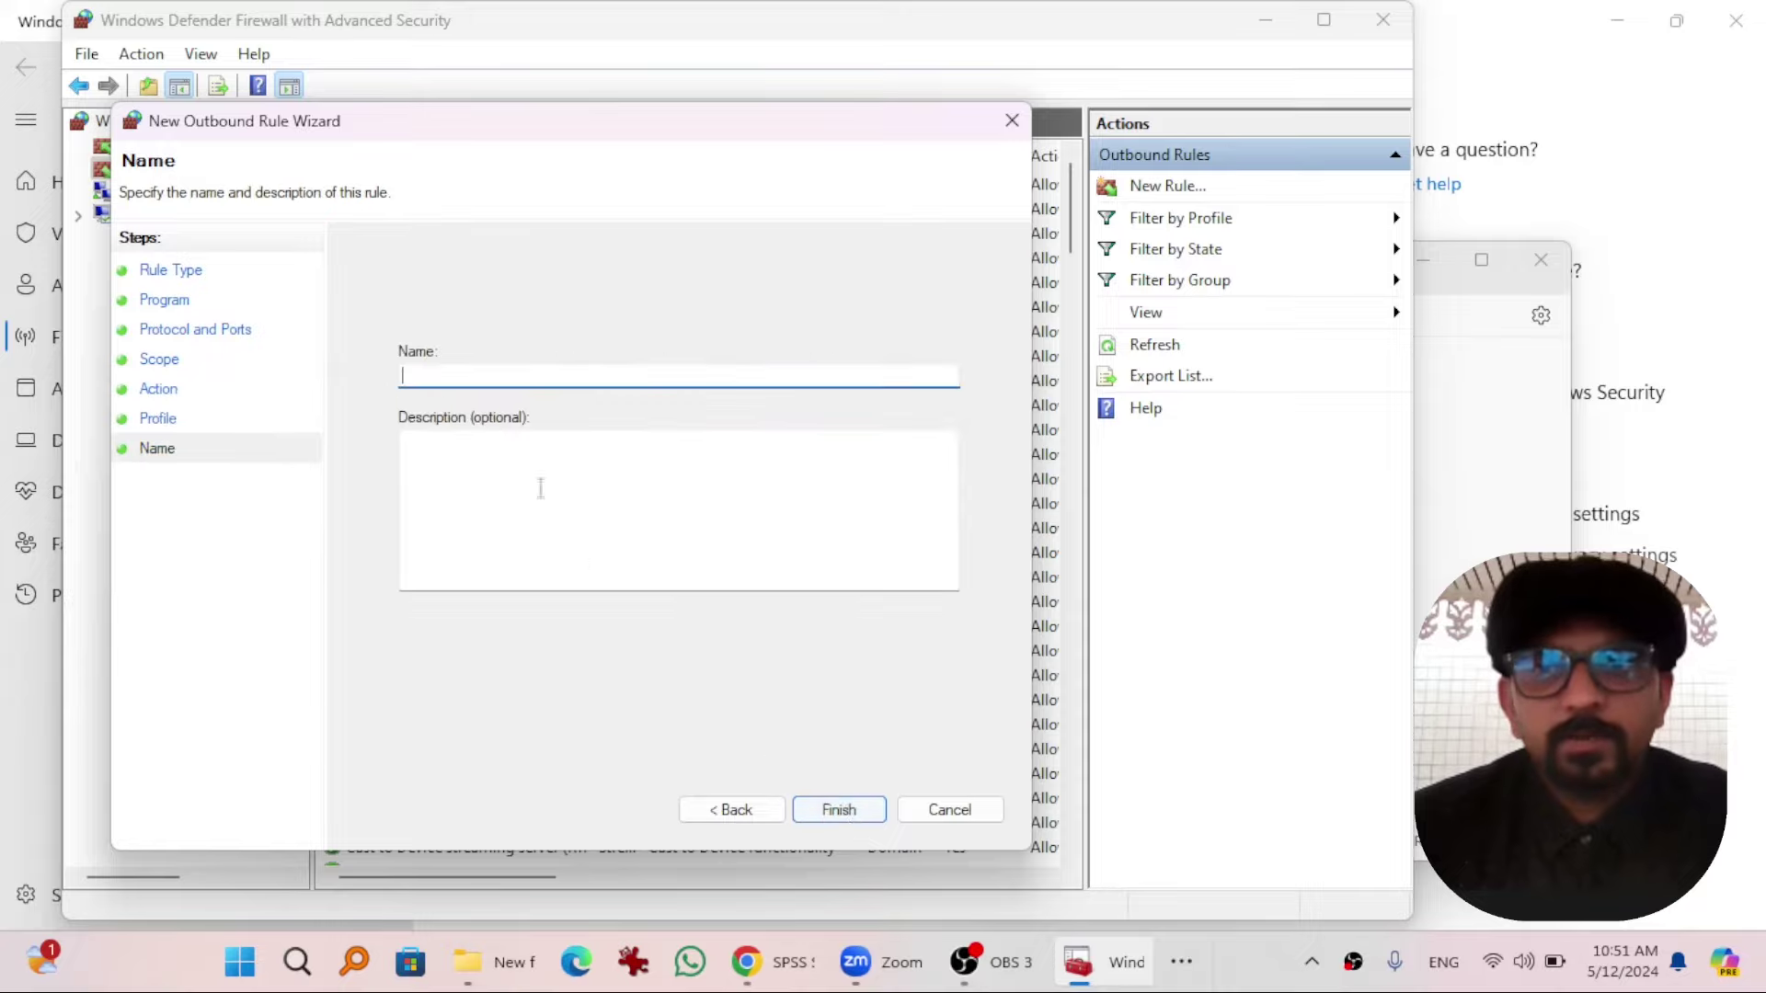
{"action": "type", "text": "SPSS "}
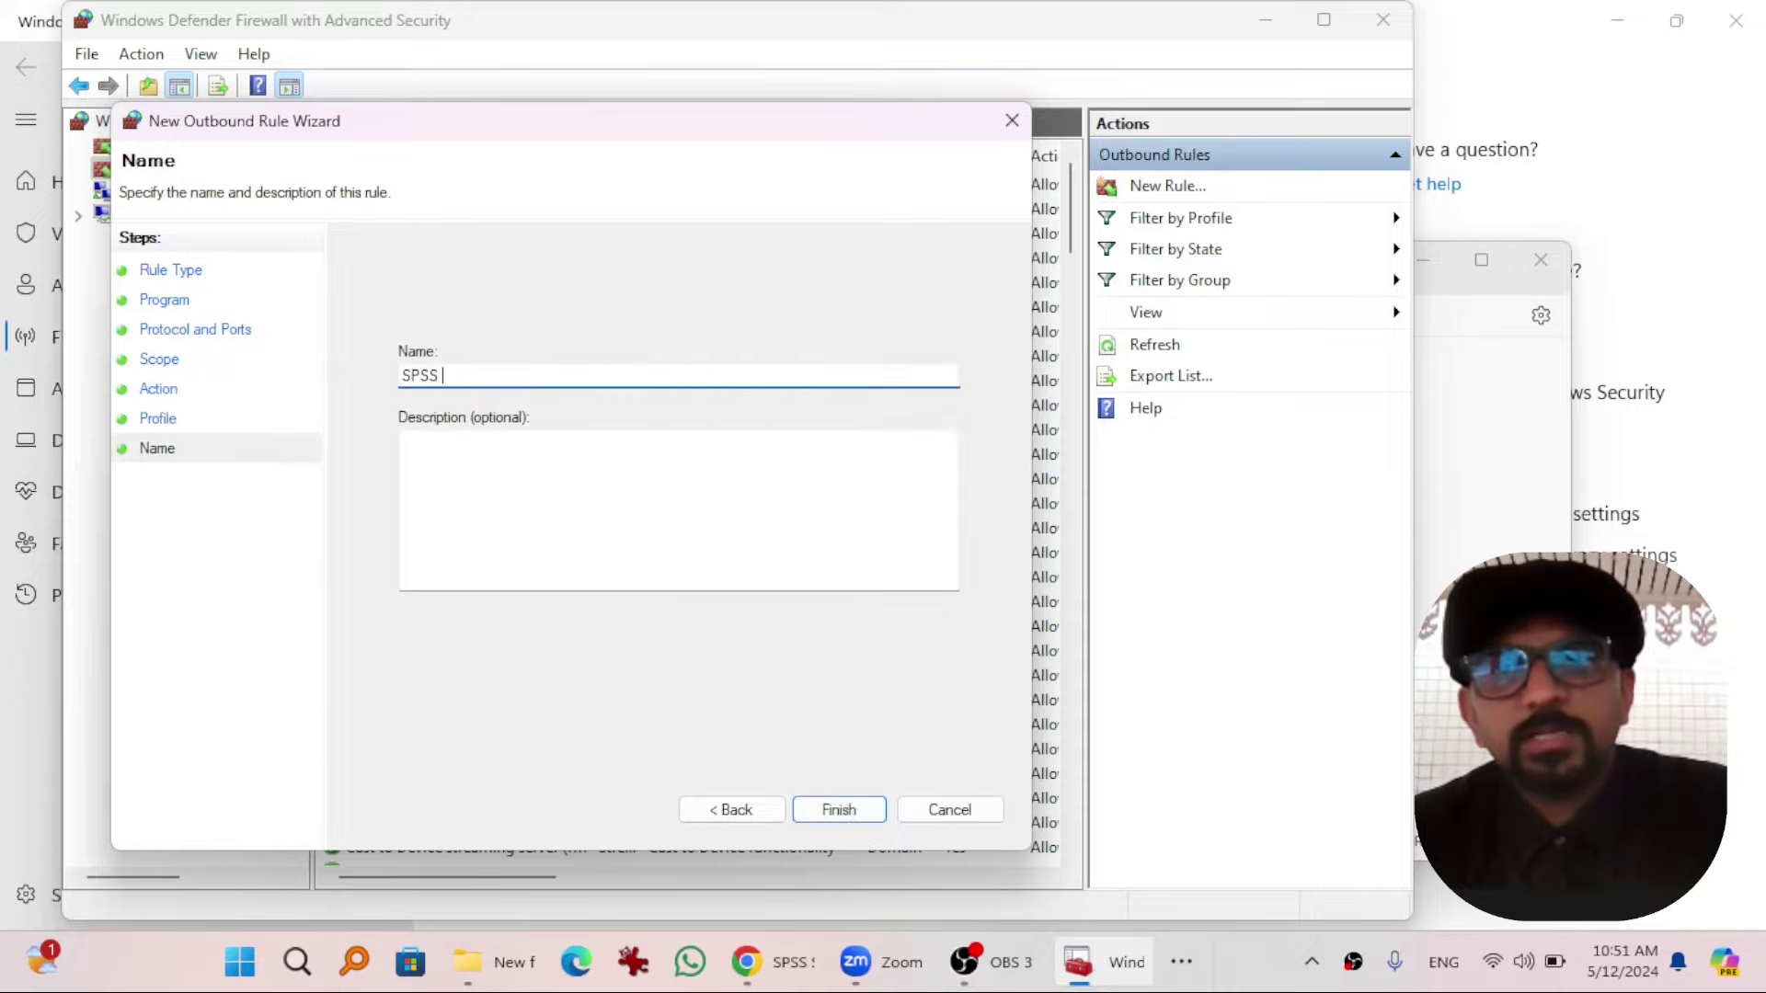
{"action": "type", "text": "Unblokced"}
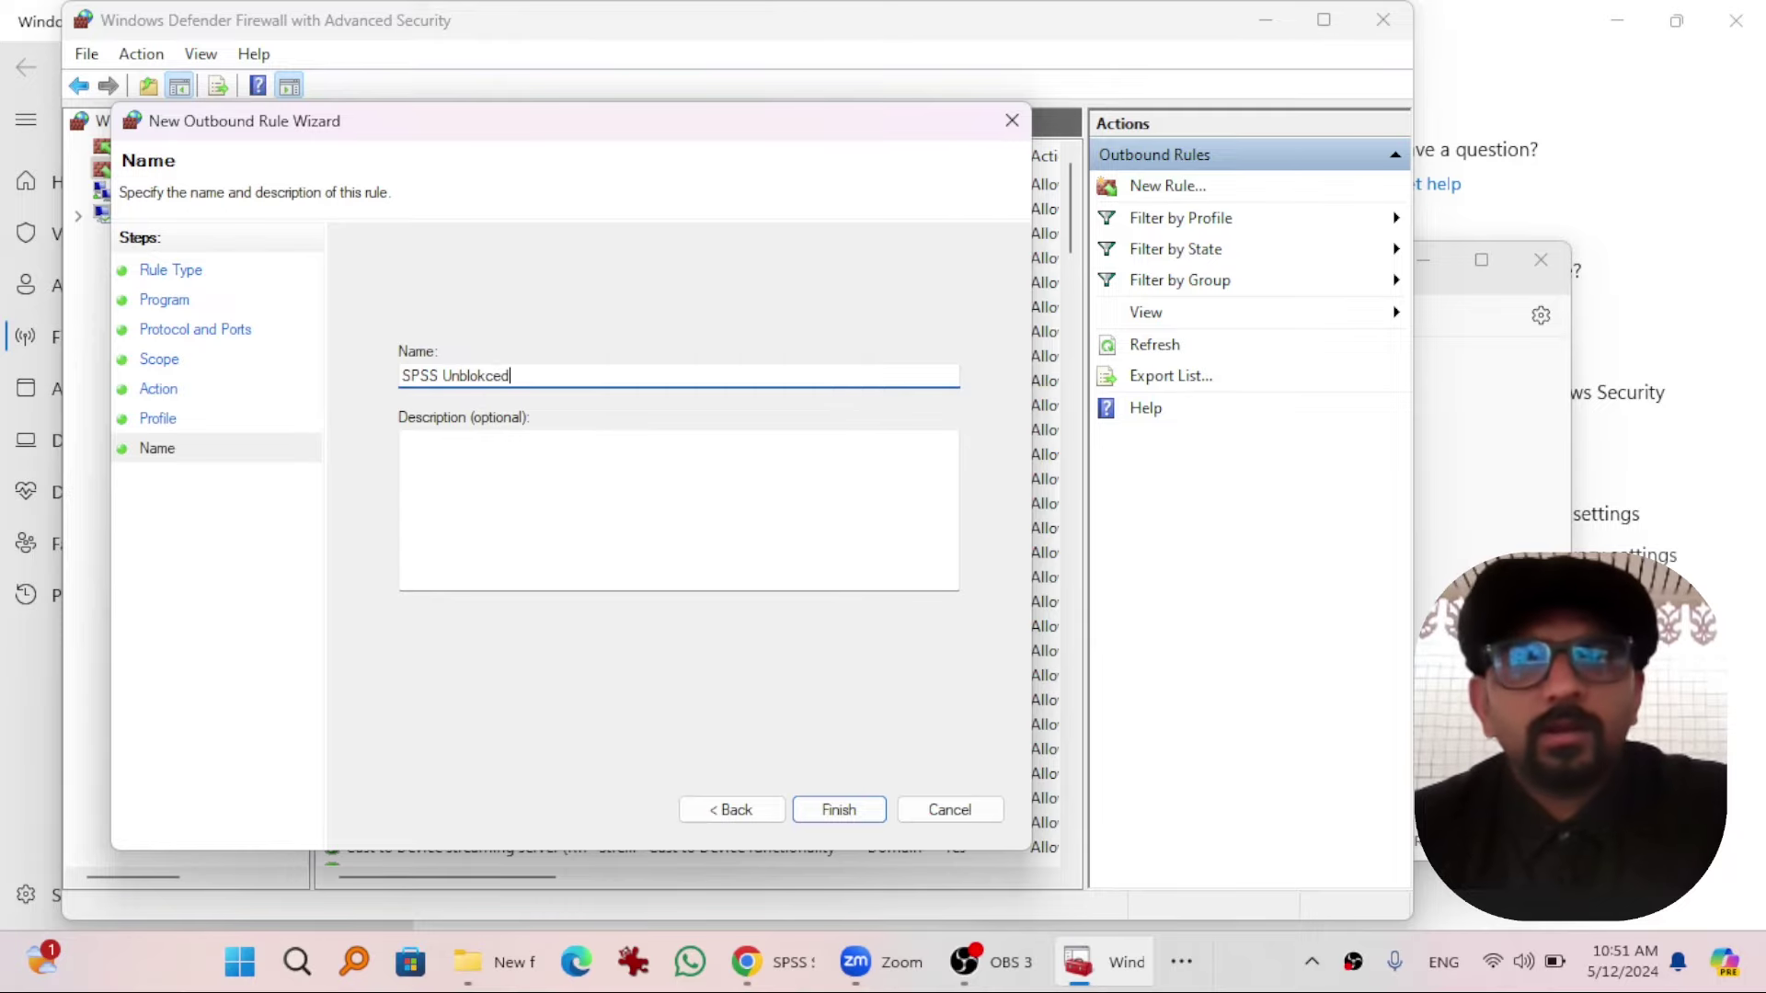
{"action": "left_click", "coordinate": [838, 810]}
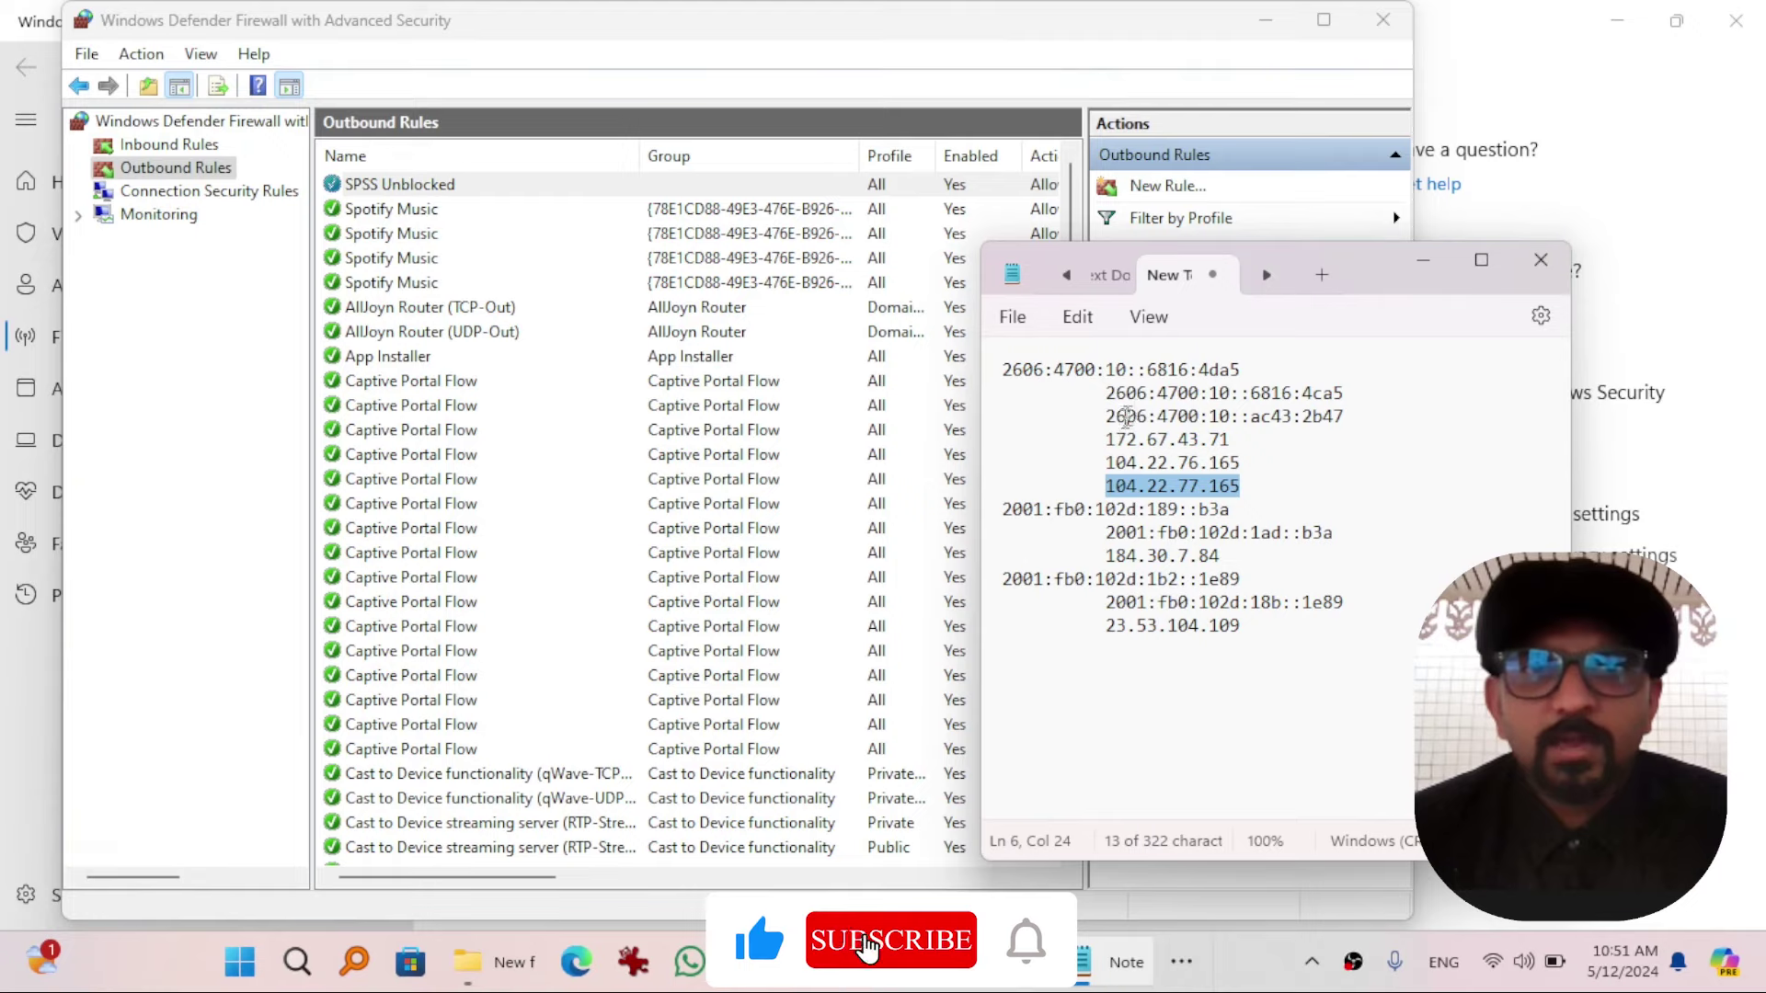
{"action": "left_click", "coordinate": [1115, 442]}
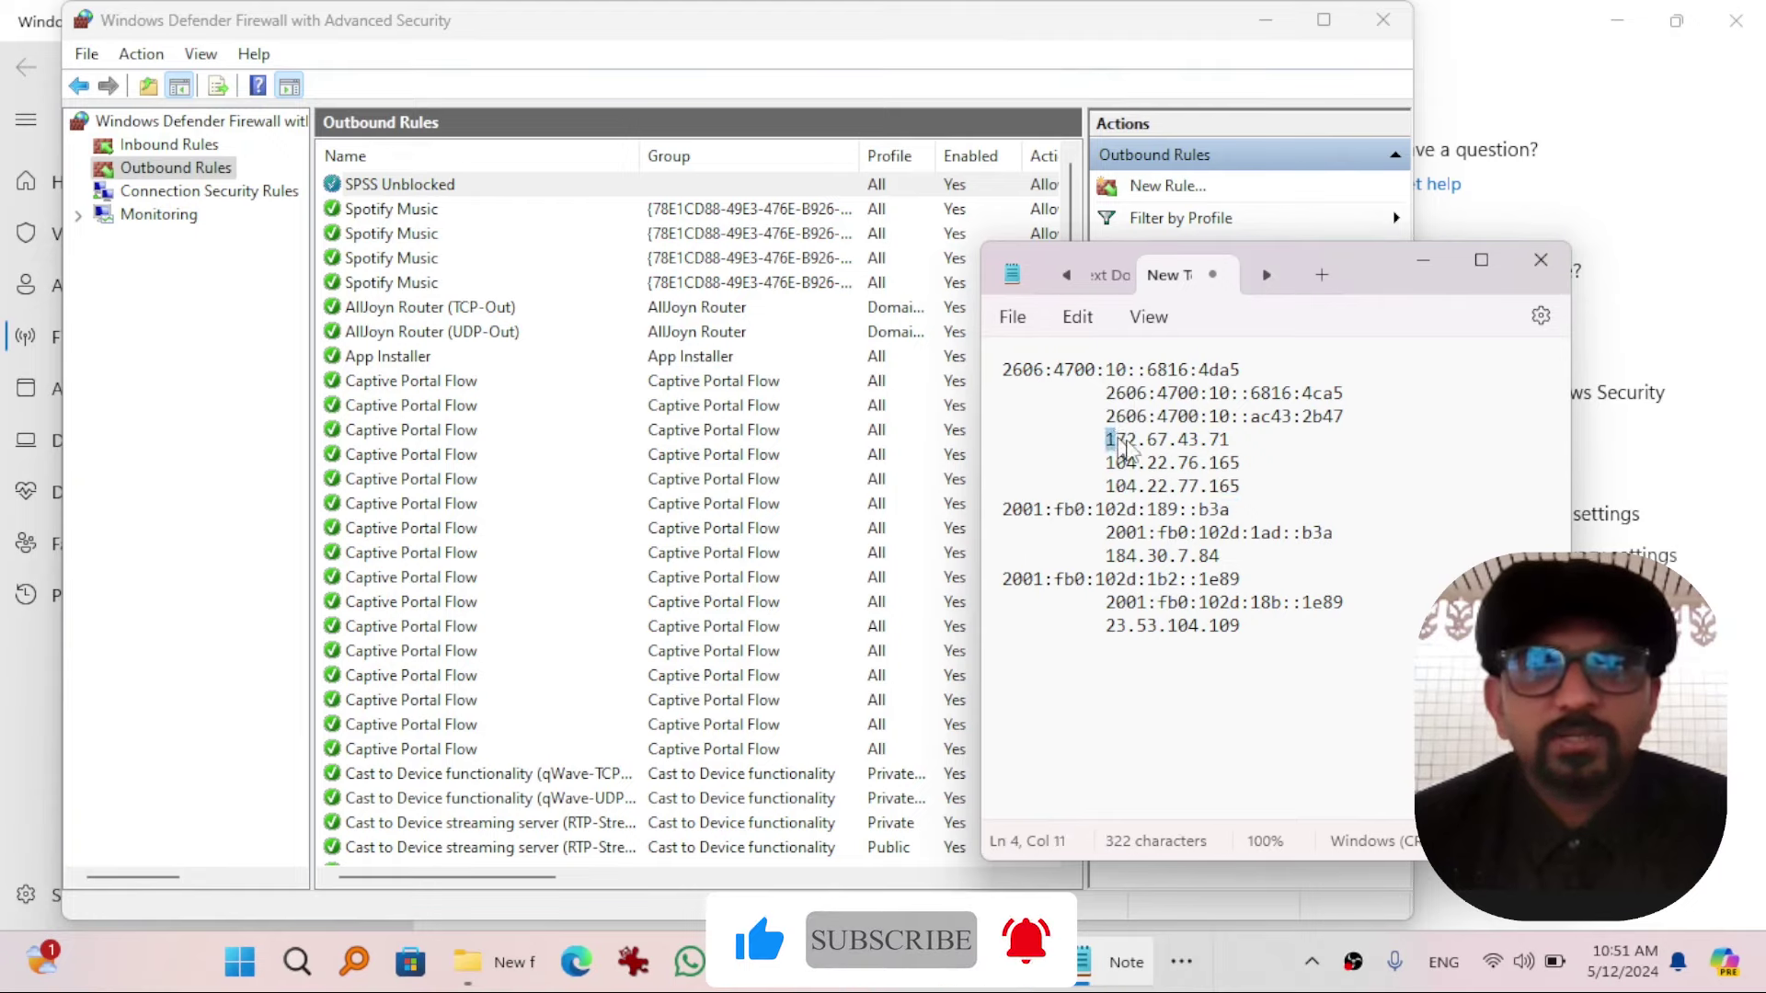
{"action": "left_click_drag", "start_coordinate": [1108, 440], "coordinate": [1246, 486]}
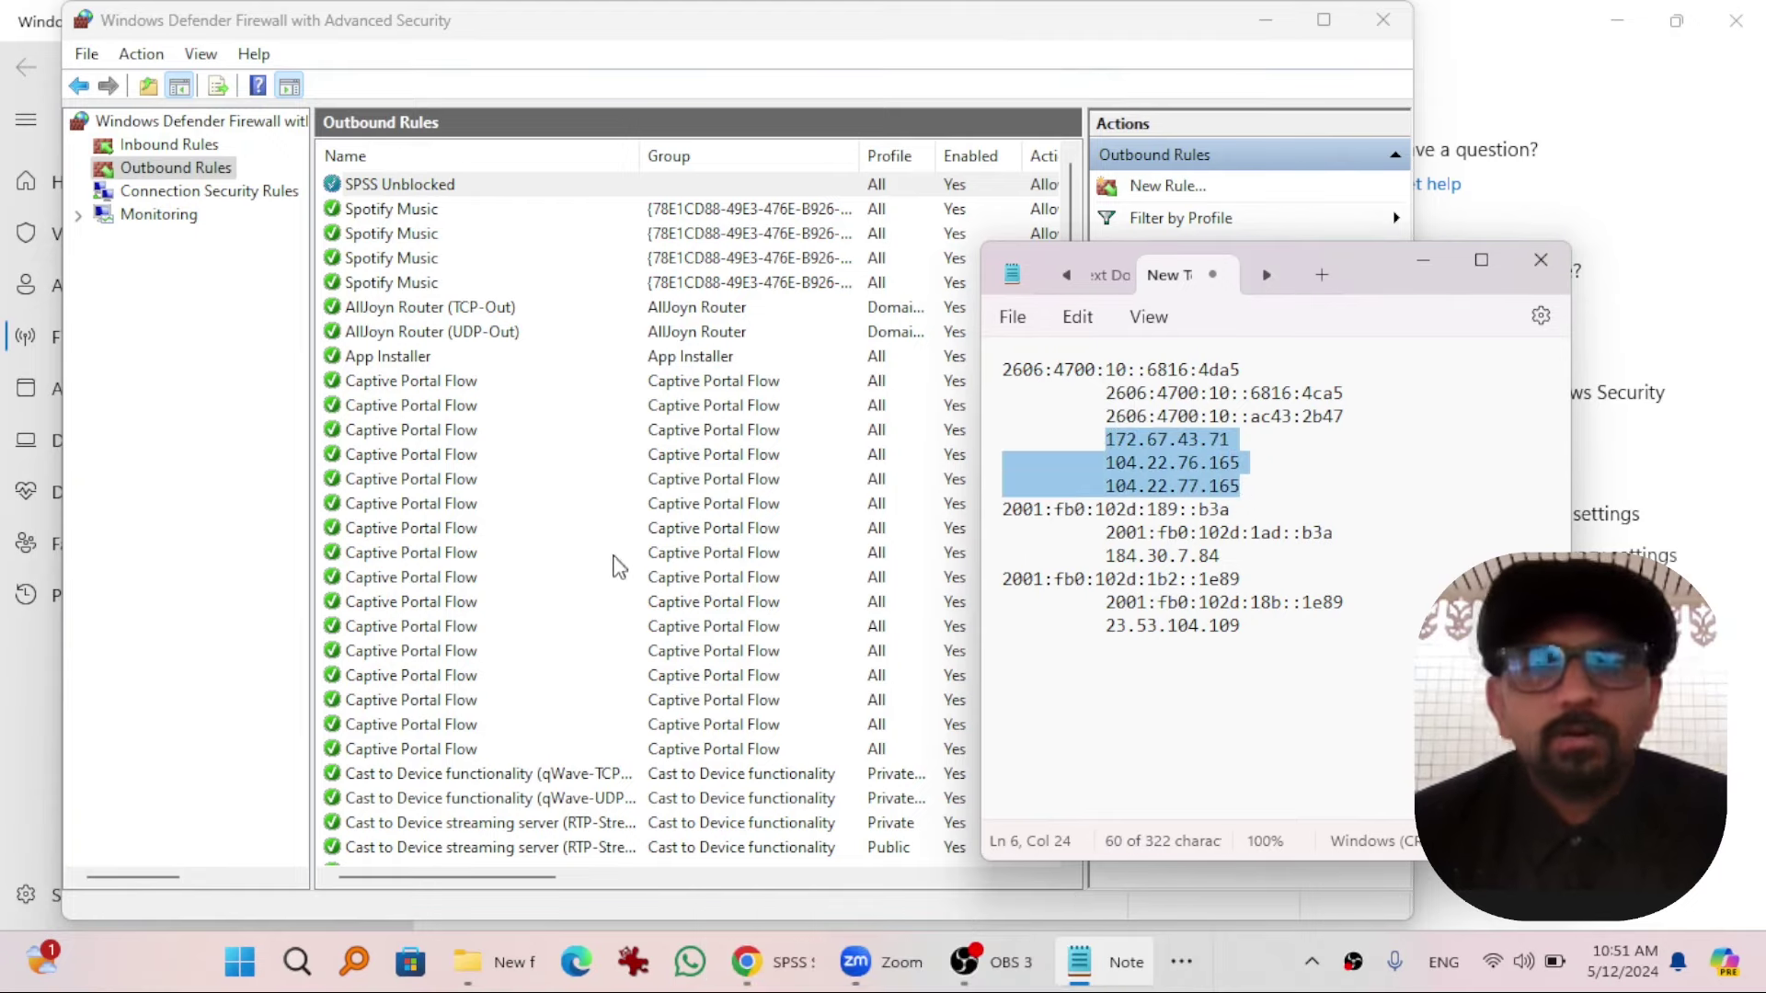
- Relaunch IBM SPSS Statistics 29 from Start search and choose 'Login with IBM ID'
{"action": "left_click", "coordinate": [240, 962]}
{"action": "type", "text": "spss"}
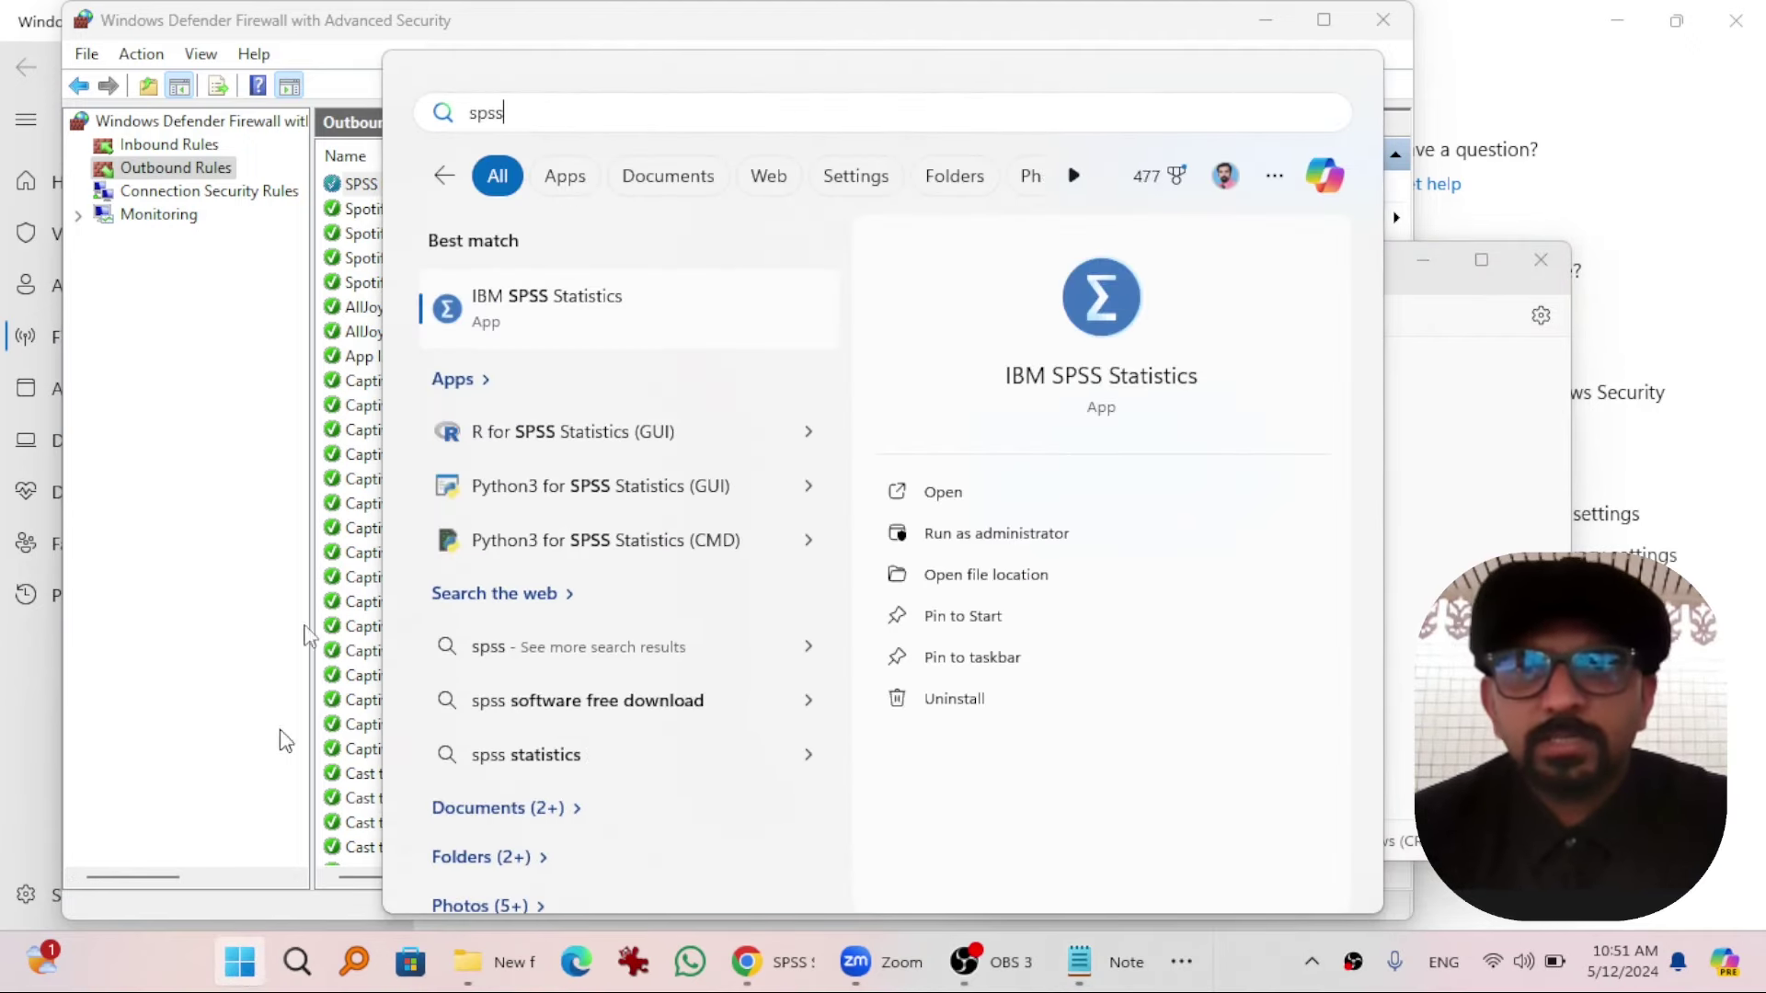
{"action": "left_click", "coordinate": [550, 324]}
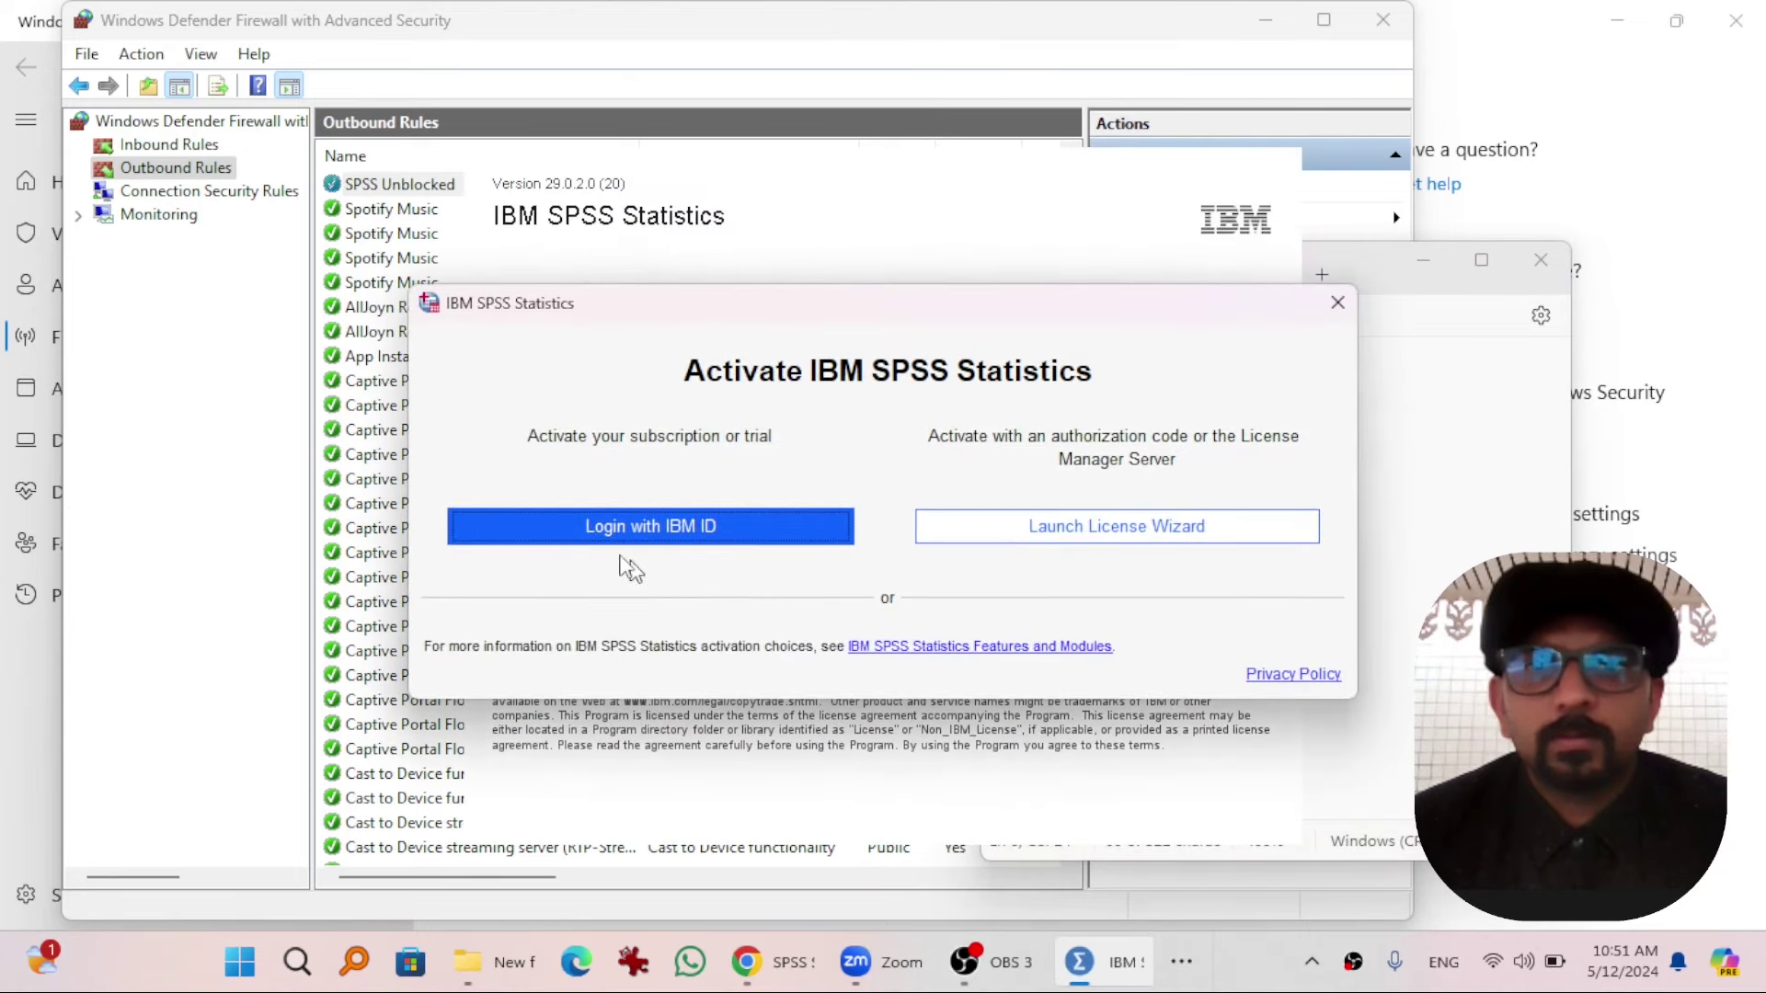
{"action": "left_click", "coordinate": [626, 532]}
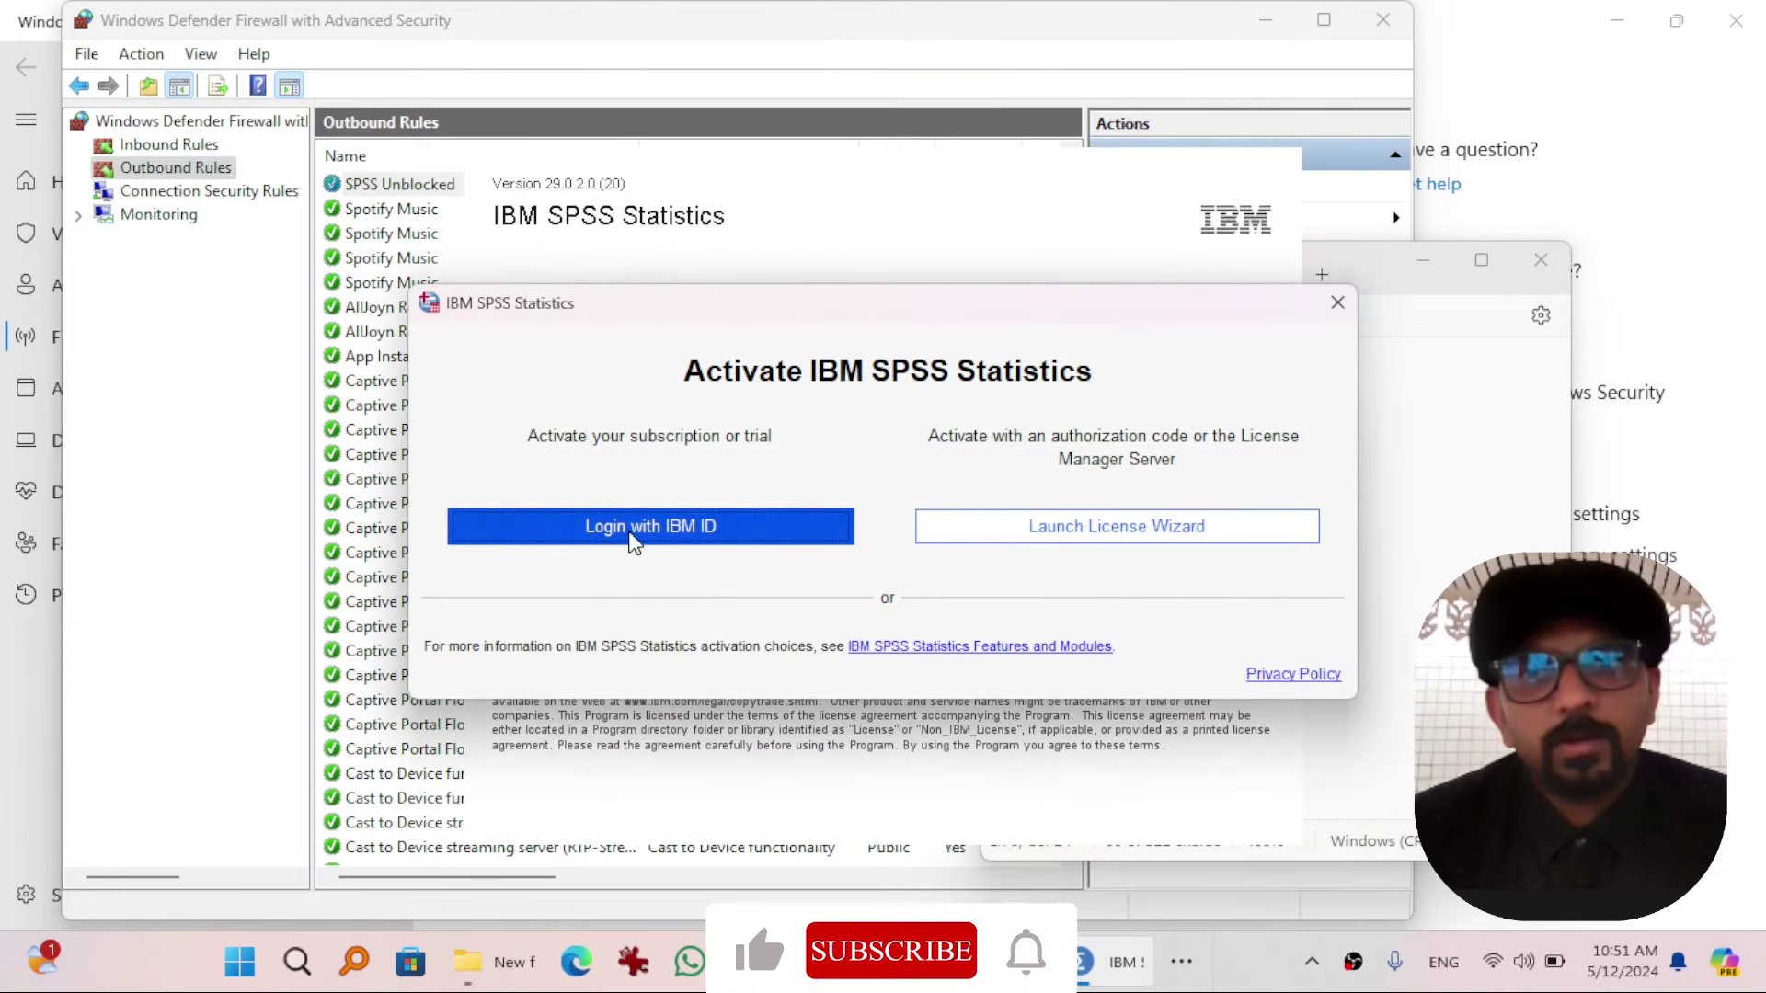